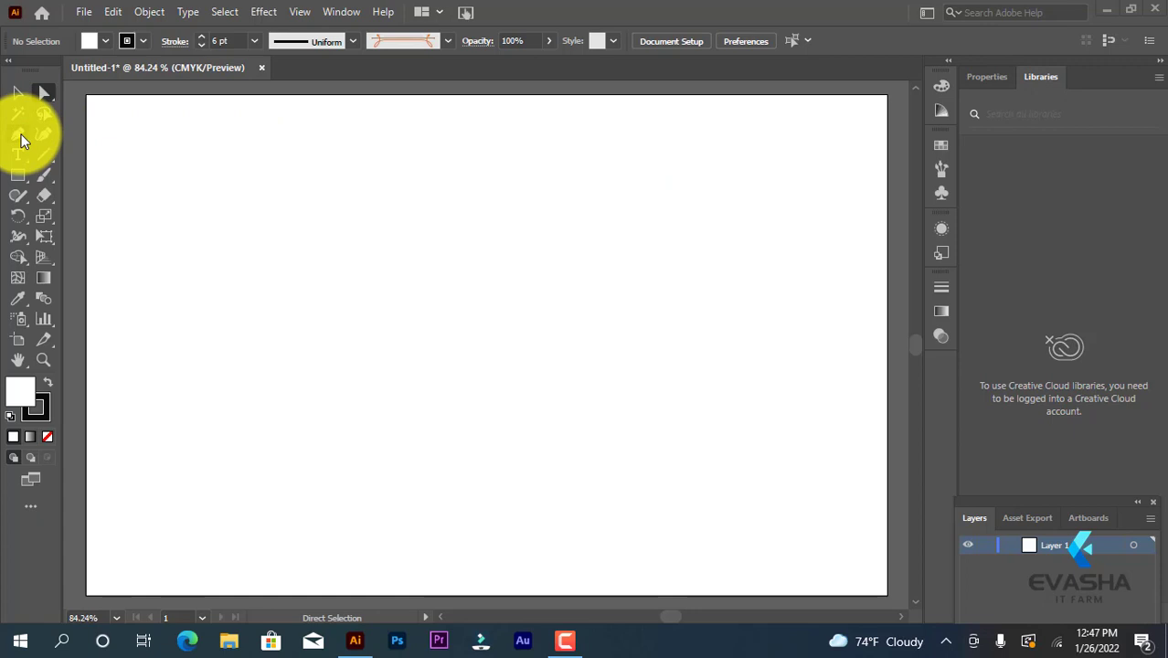
Step: Draw an open arch about 175 pt wide with the Pen tool near the artboard's upper-left corner, using vertical direction handles at both ends
left_click_drag(22, 137, 86, 136)
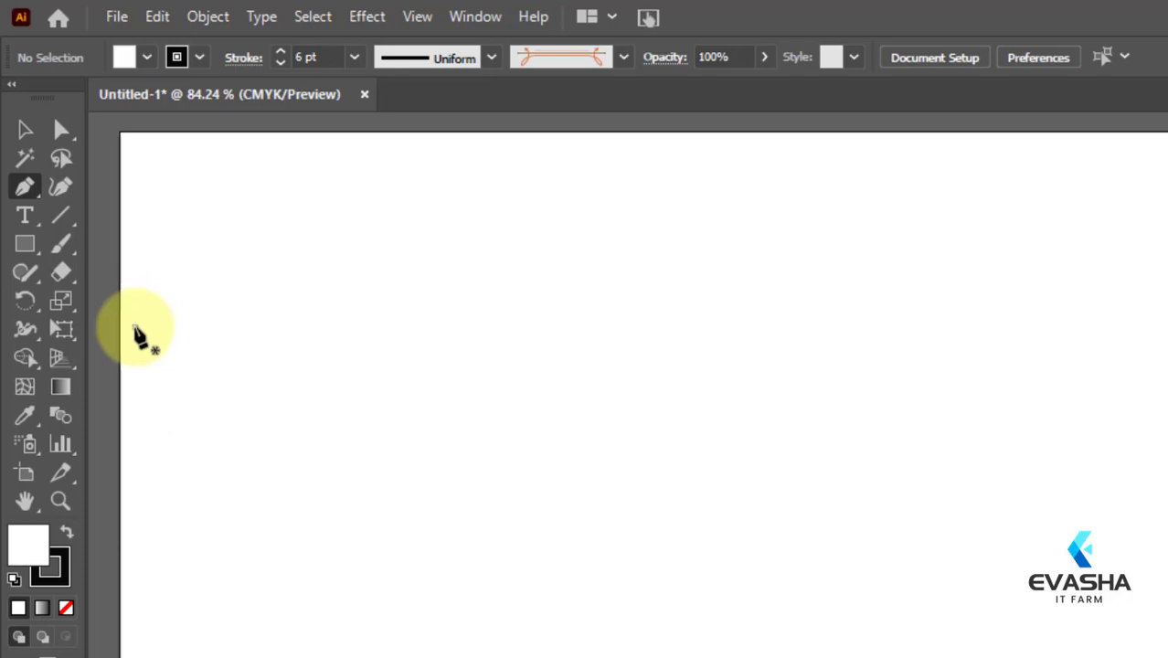
left_click_drag(135, 327, 165, 245)
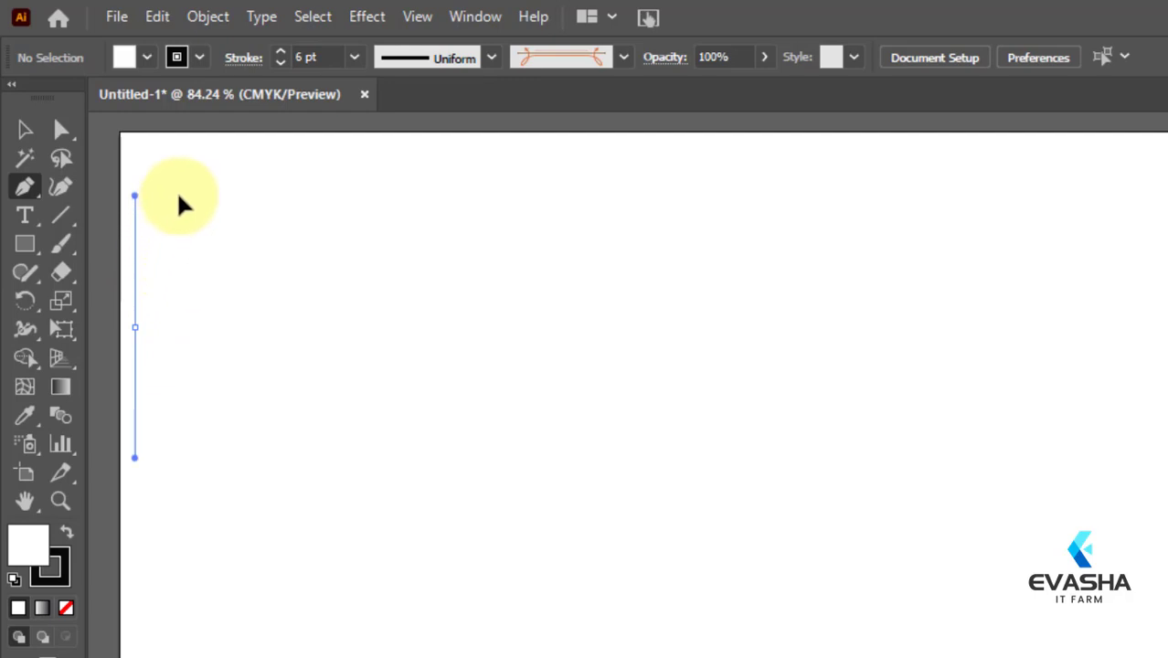
left_click(180, 196)
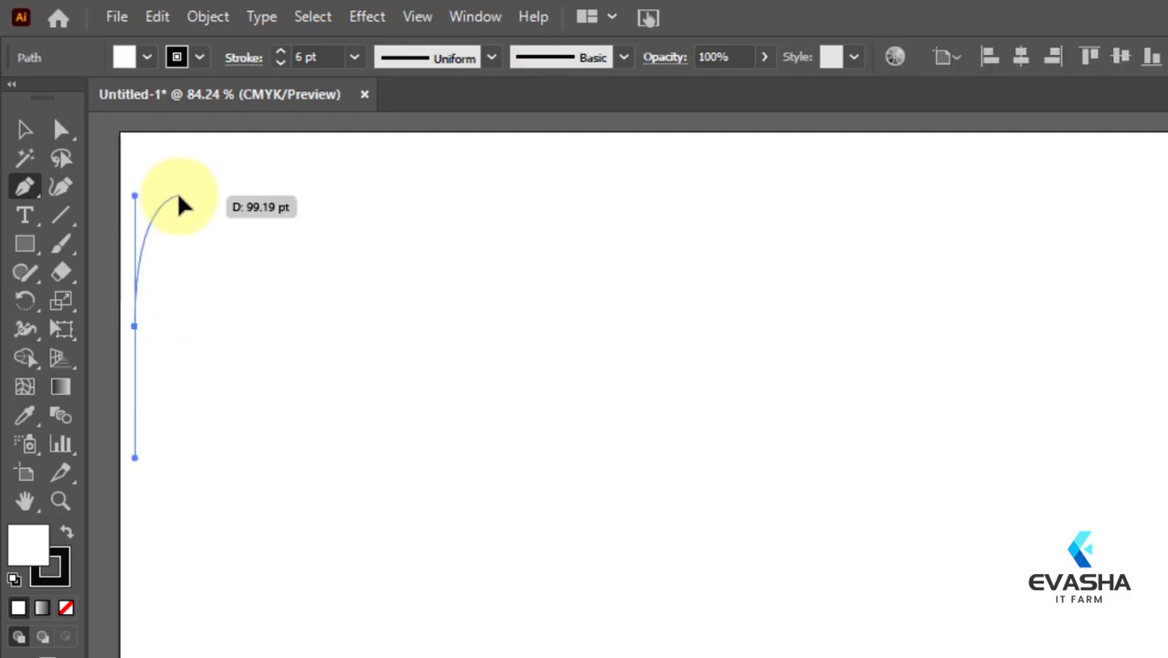
left_click_drag(179, 198, 135, 463)
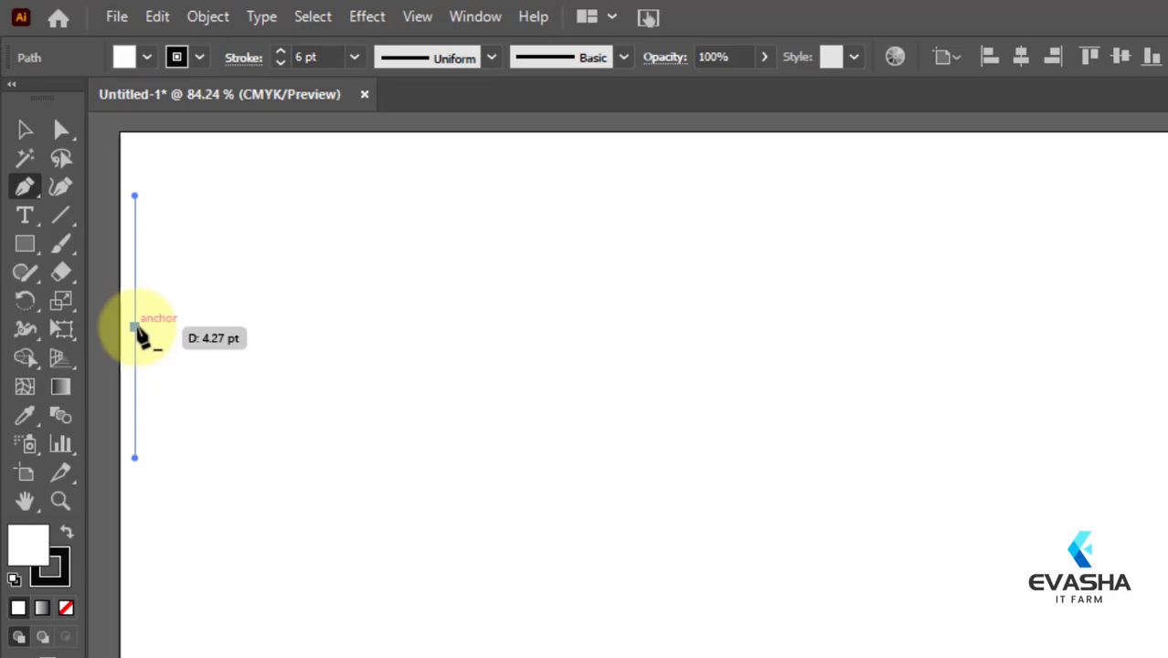
left_click_drag(137, 330, 399, 322)
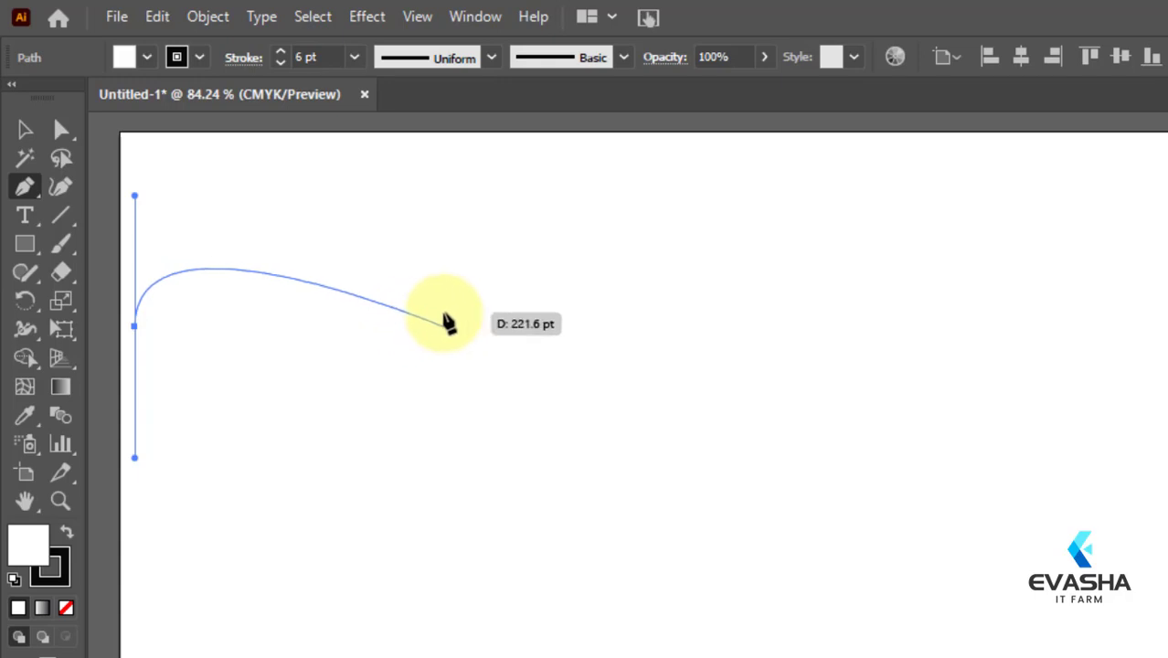
left_click(381, 324)
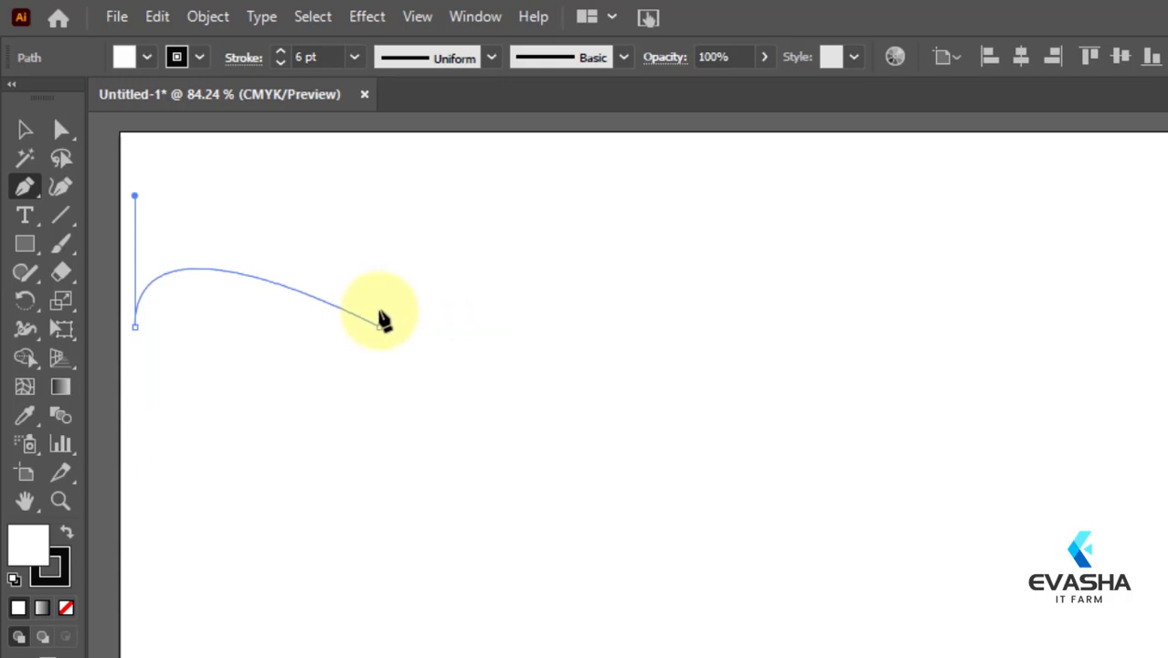
left_click_drag(381, 323, 414, 470)
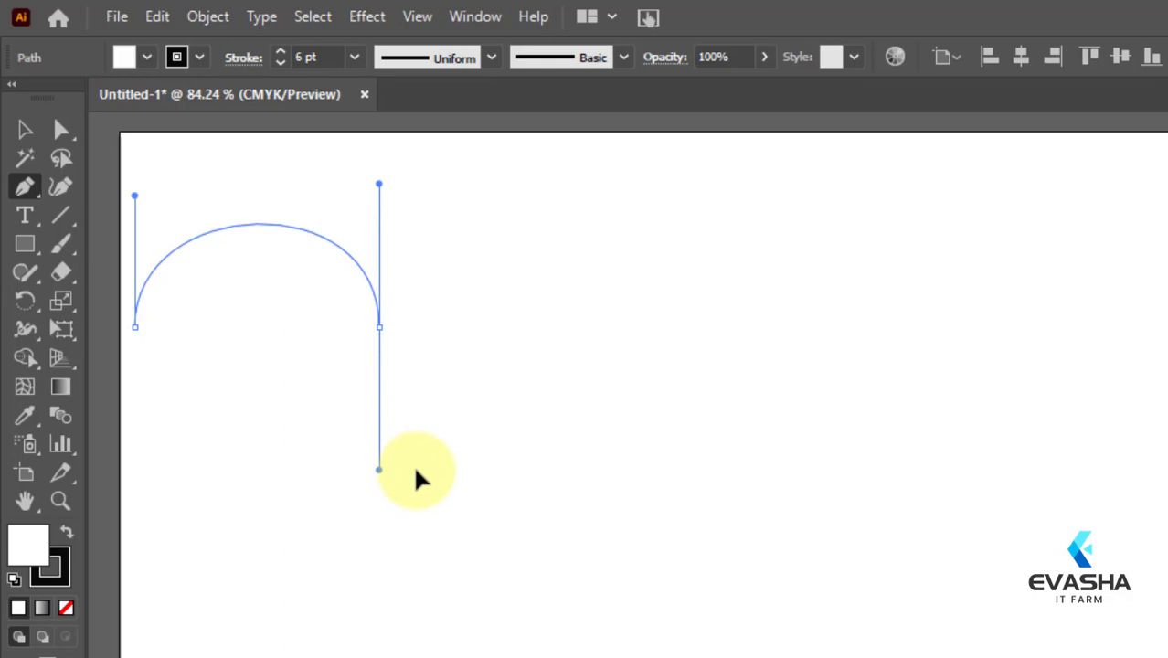
left_click_drag(414, 470, 415, 469)
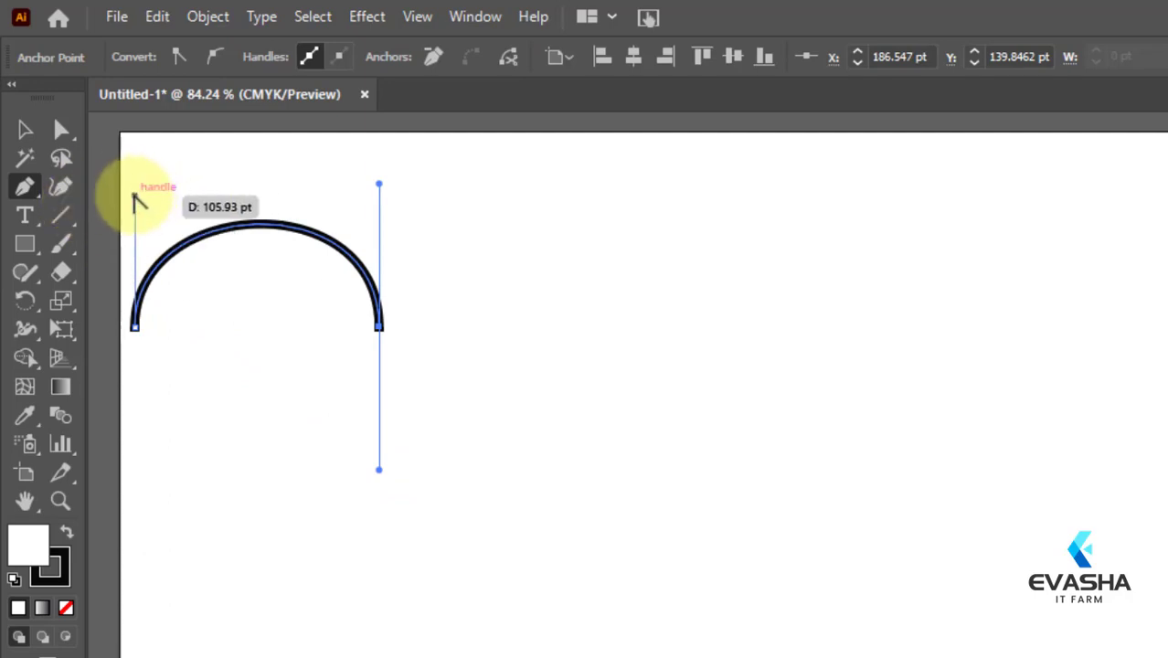
Step: Reshape the arch by shortening its left end's direction handle and tilting the right end's upper handle slightly inward
left_click_drag(131, 194, 636, 223)
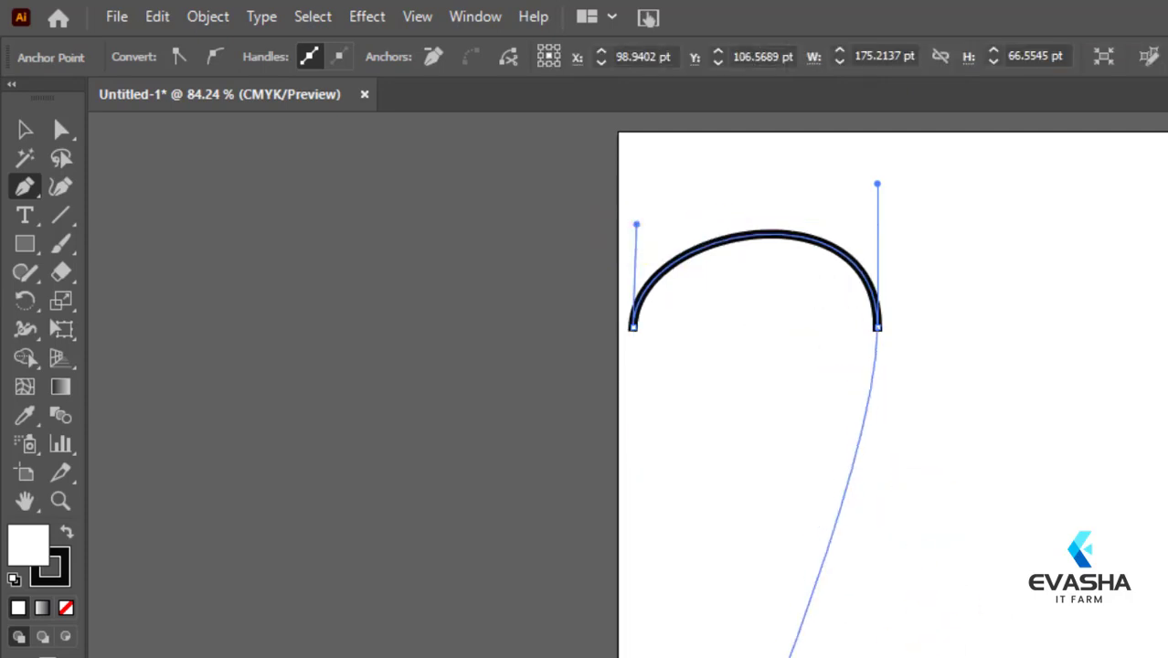
scroll(685, 393, "right", 5)
left_click_drag(462, 326, 448, 178)
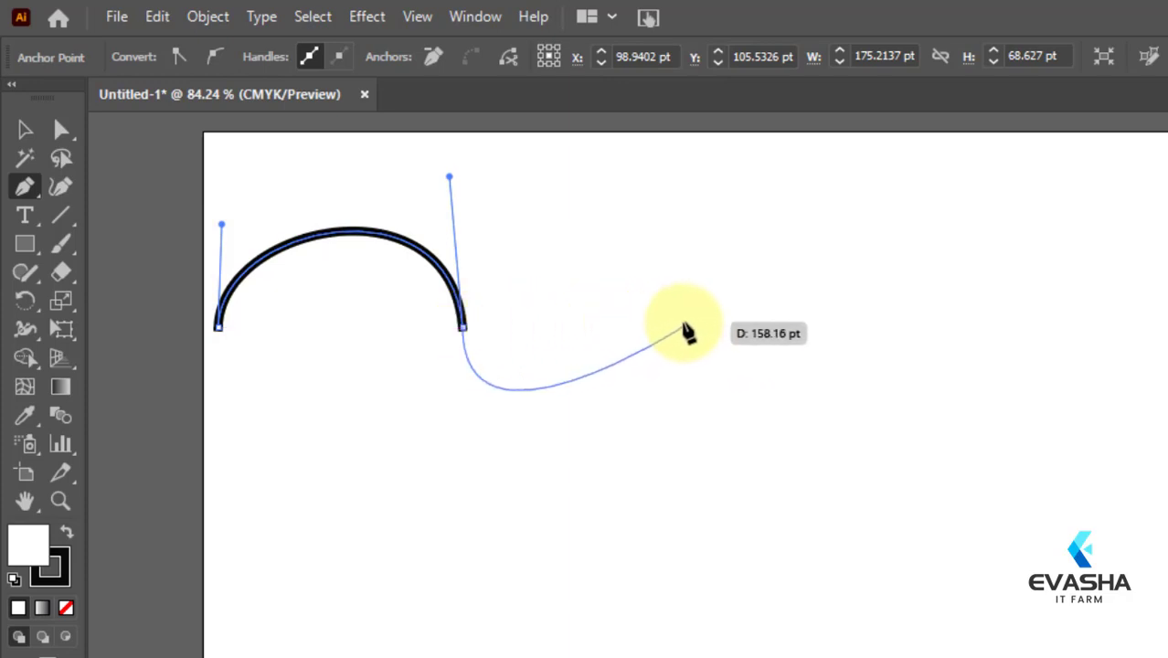
Step: Extend the path from sharp corners with a second arch about 176 pt wide and a third about 150 pt wide on the same baseline
left_click(463, 327)
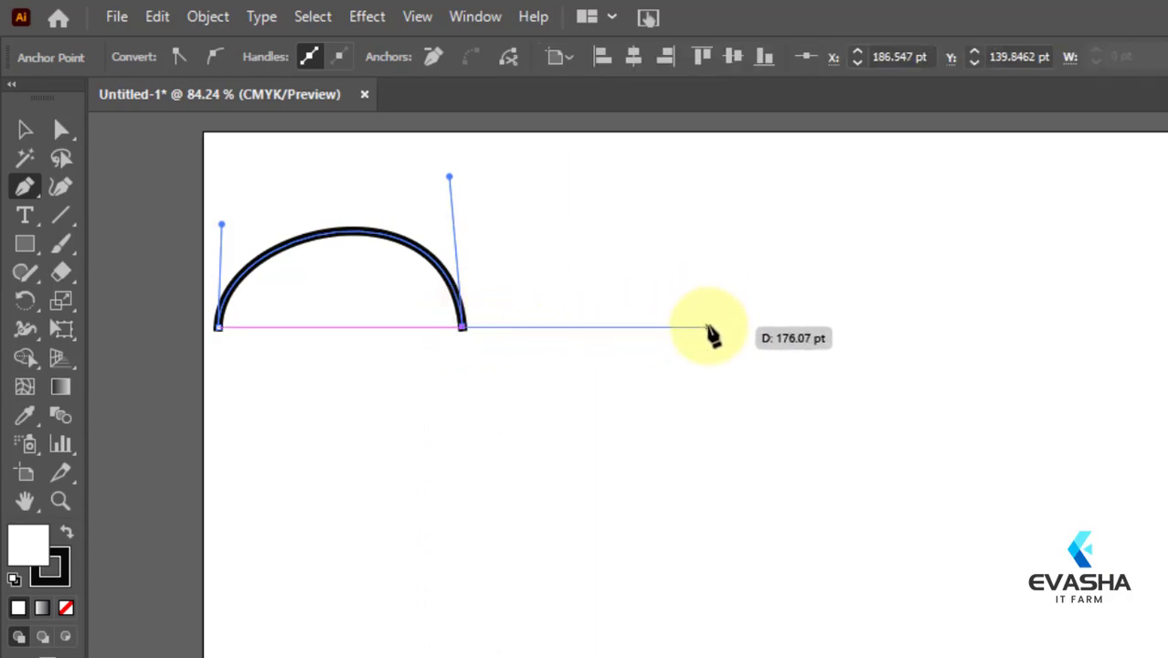
left_click(708, 327)
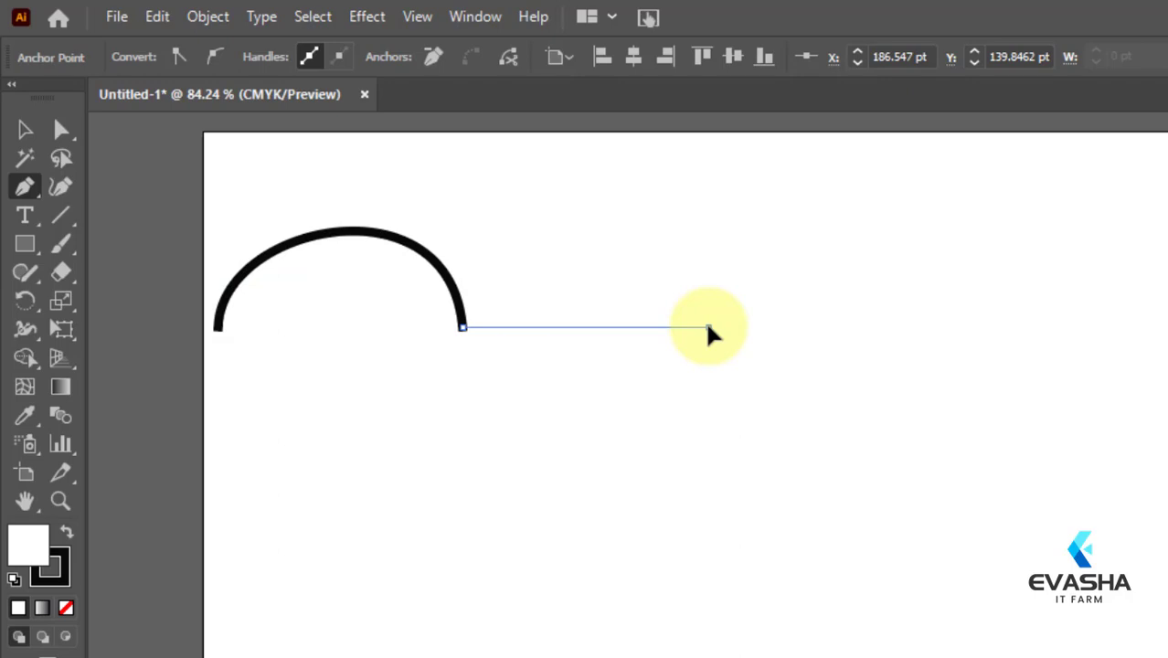
left_click_drag(708, 327, 770, 491)
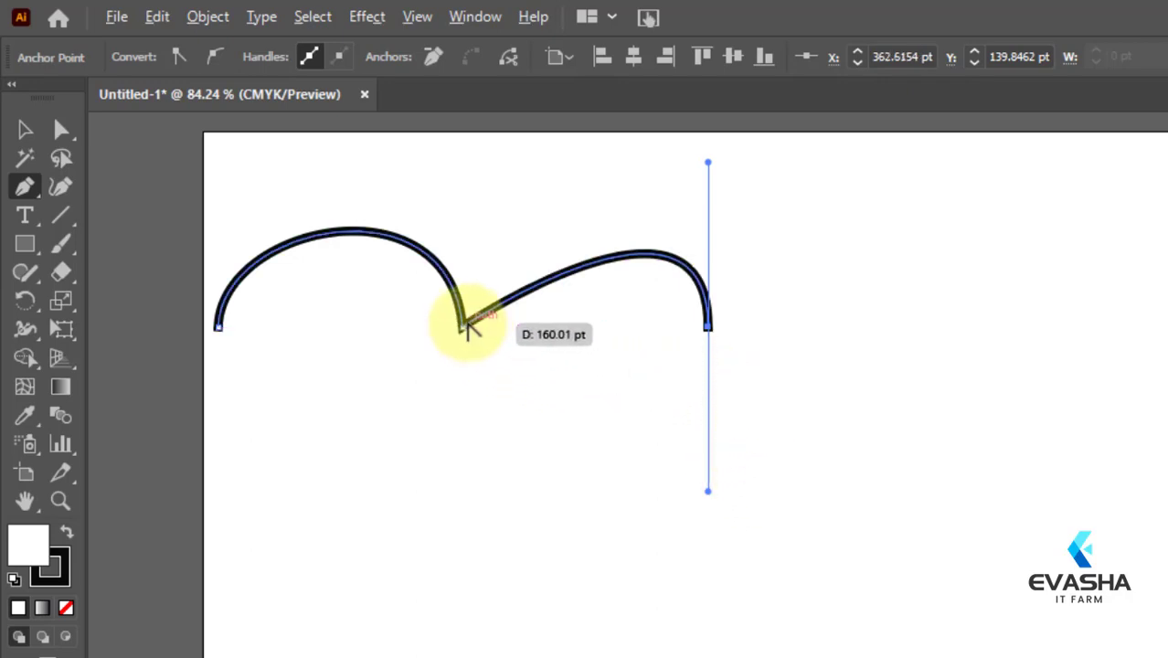
mouse_move(467, 322)
left_mouse_down()
mouse_move(471, 299)
mouse_move(476, 311)
mouse_move(463, 291)
mouse_move(468, 309)
left_mouse_up()
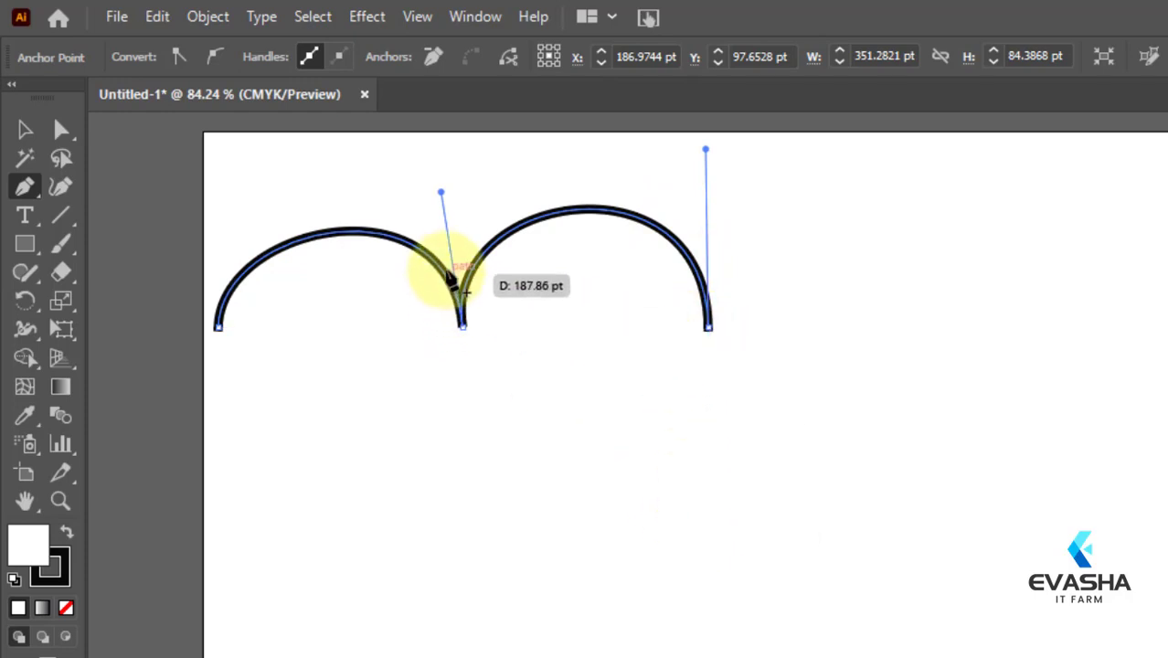
left_click(707, 325)
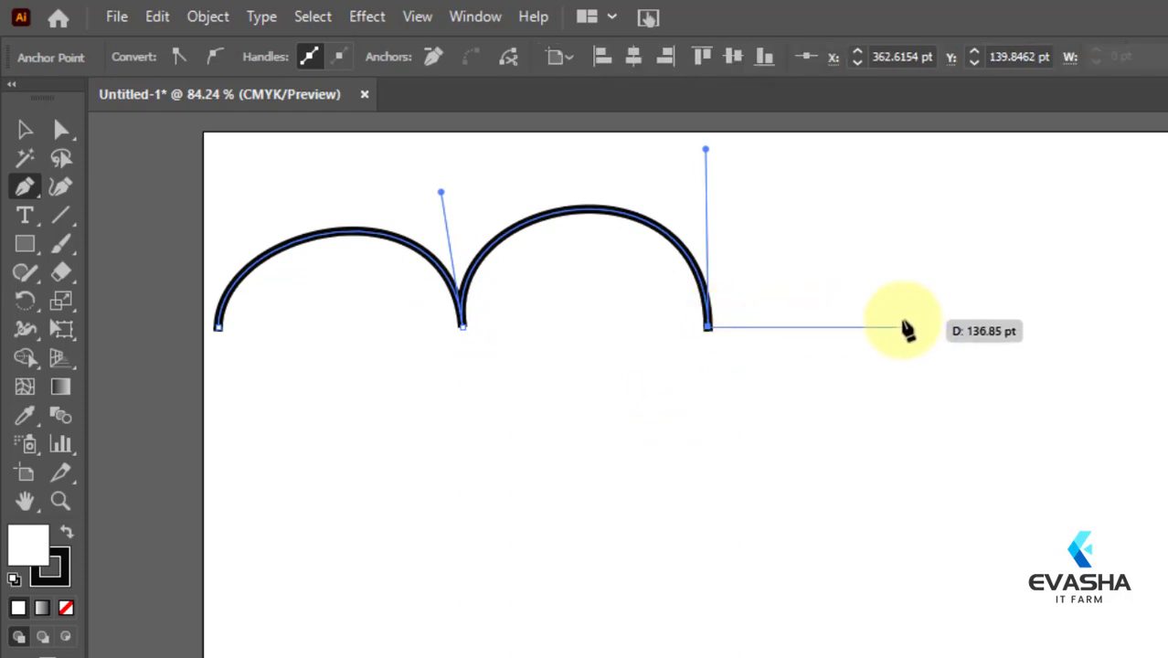
left_click_drag(916, 326, 969, 508)
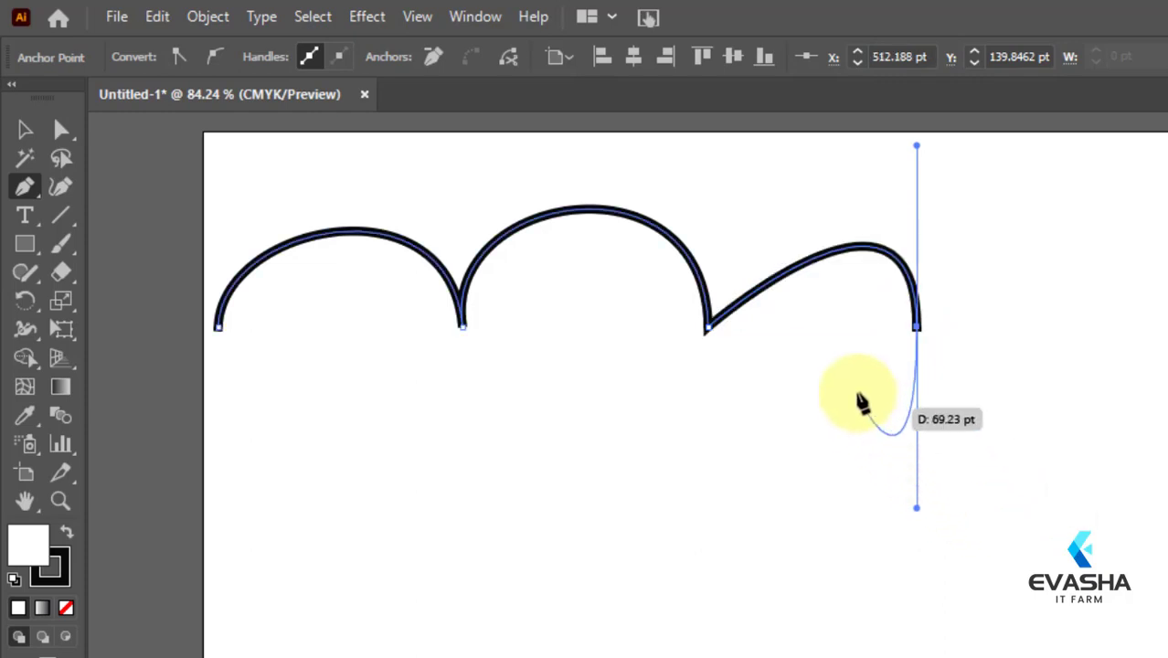
left_click(706, 326)
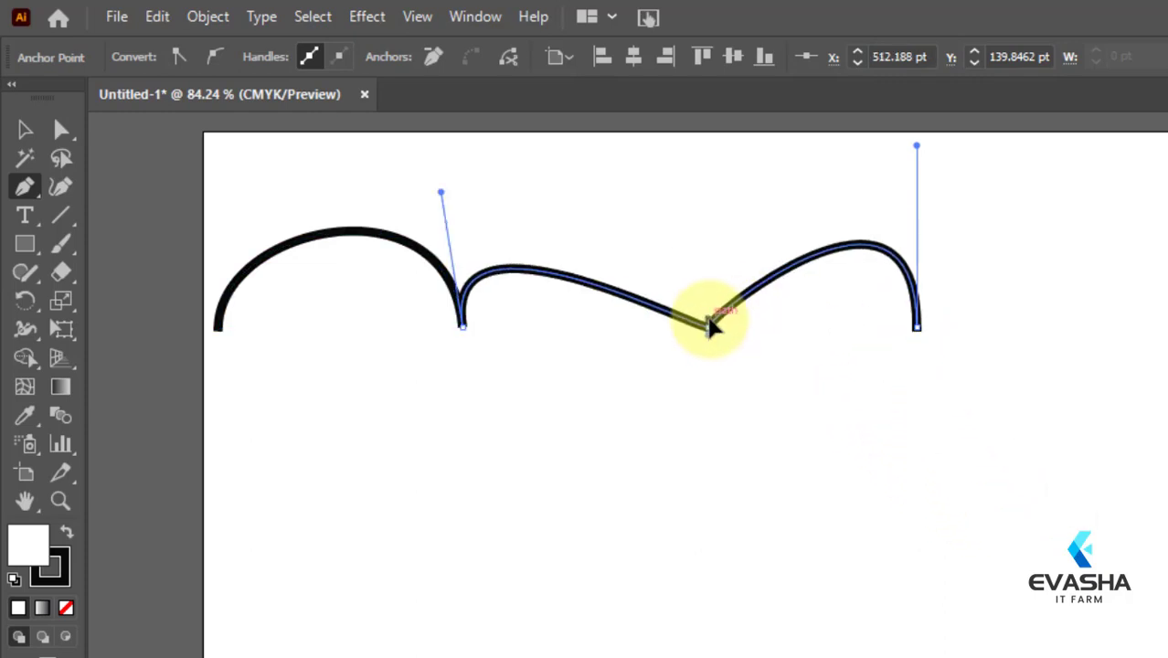
key("ctrl+z")
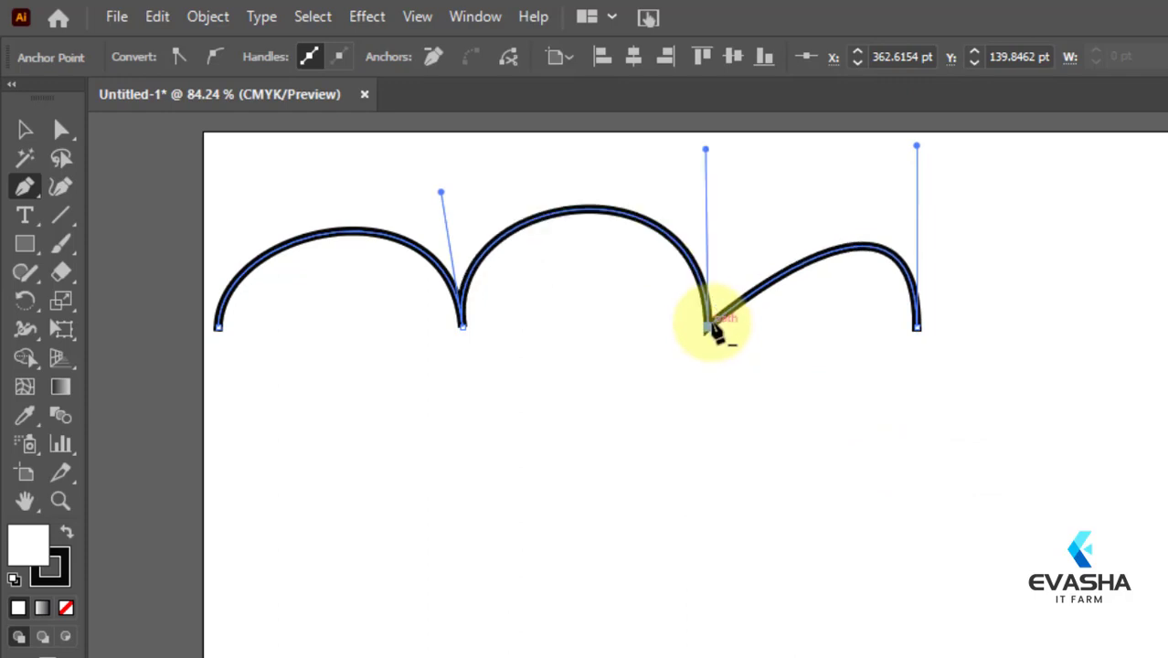
left_click(708, 326, "alt")
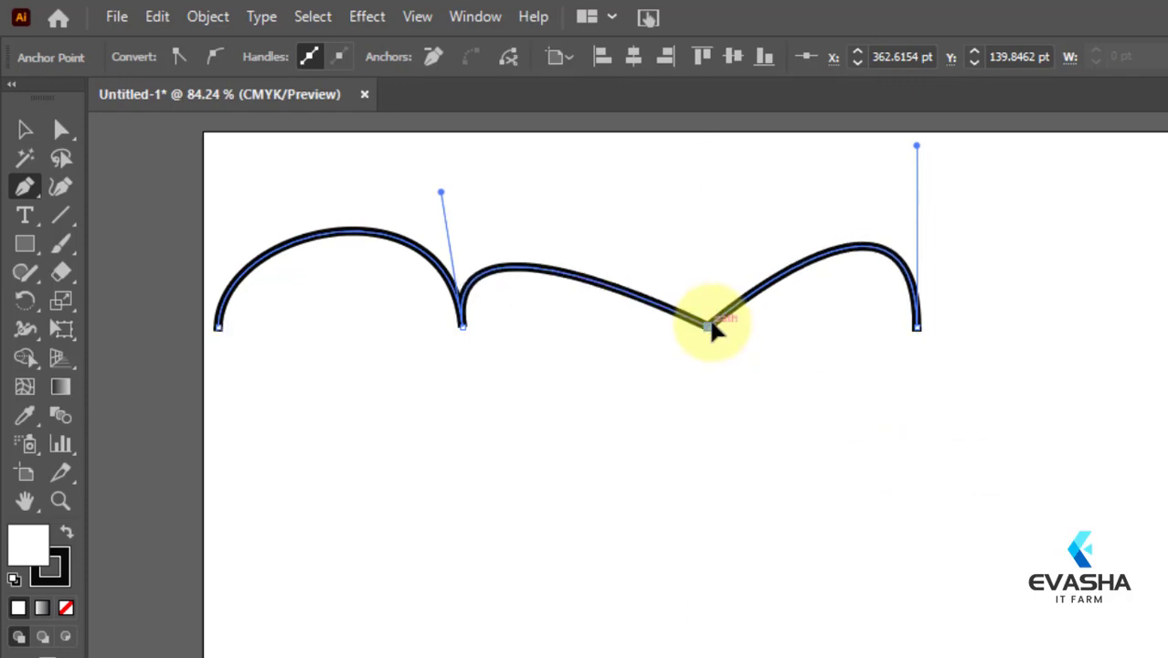
key("ctrl+z")
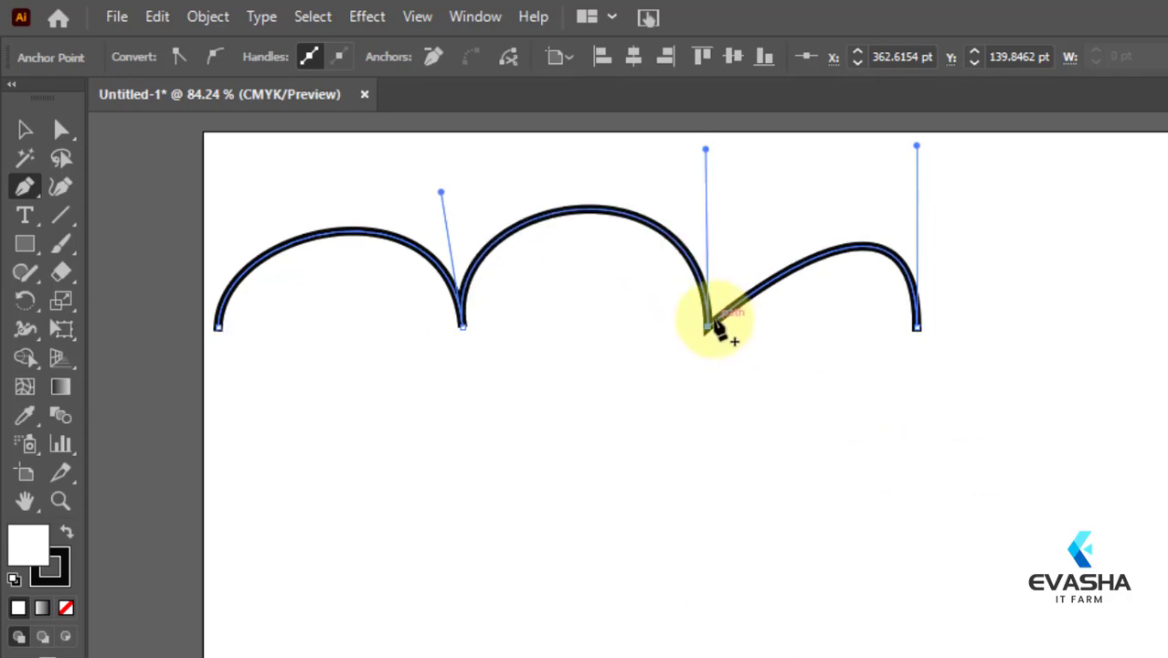
Step: Round out the third arch's left side by pulling a direction handle upward near its junction with the second arch, and end the path
left_click(711, 322)
left_click_drag(711, 323, 705, 194)
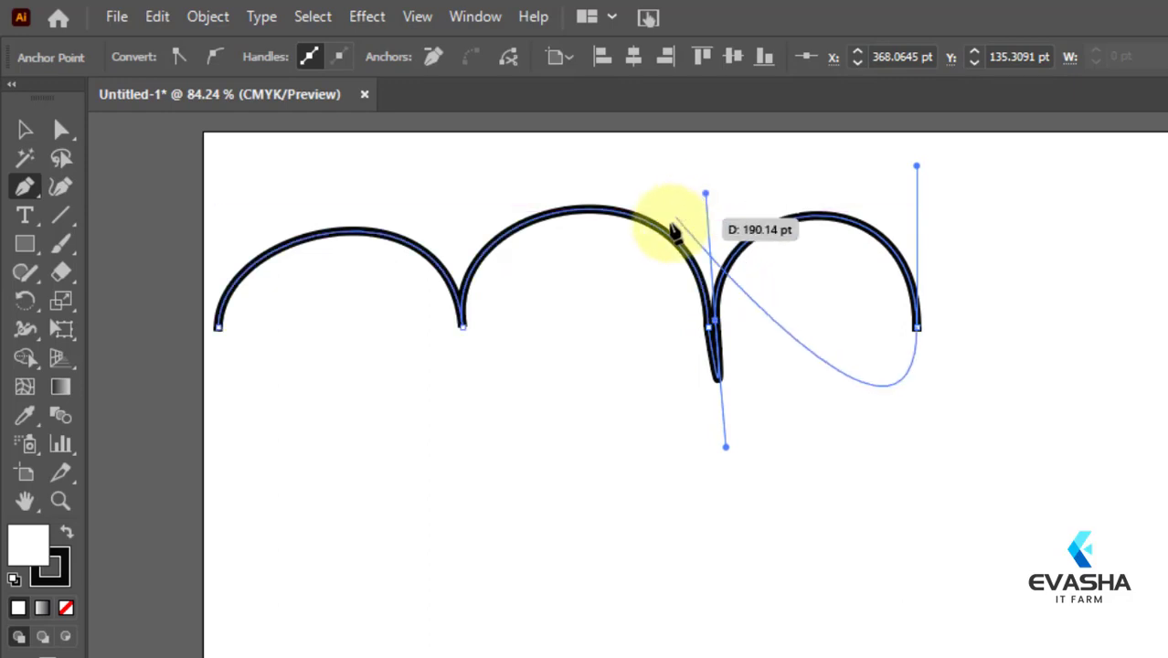
left_click(917, 327)
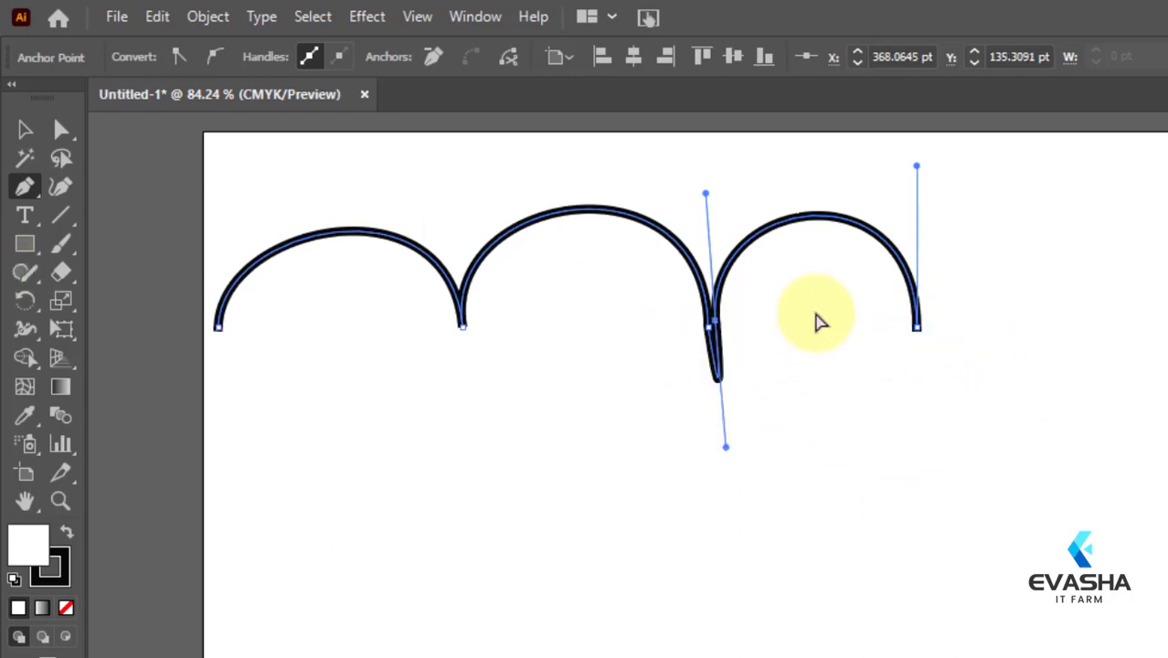
key("ctrl+z")
key("ctrl+z")
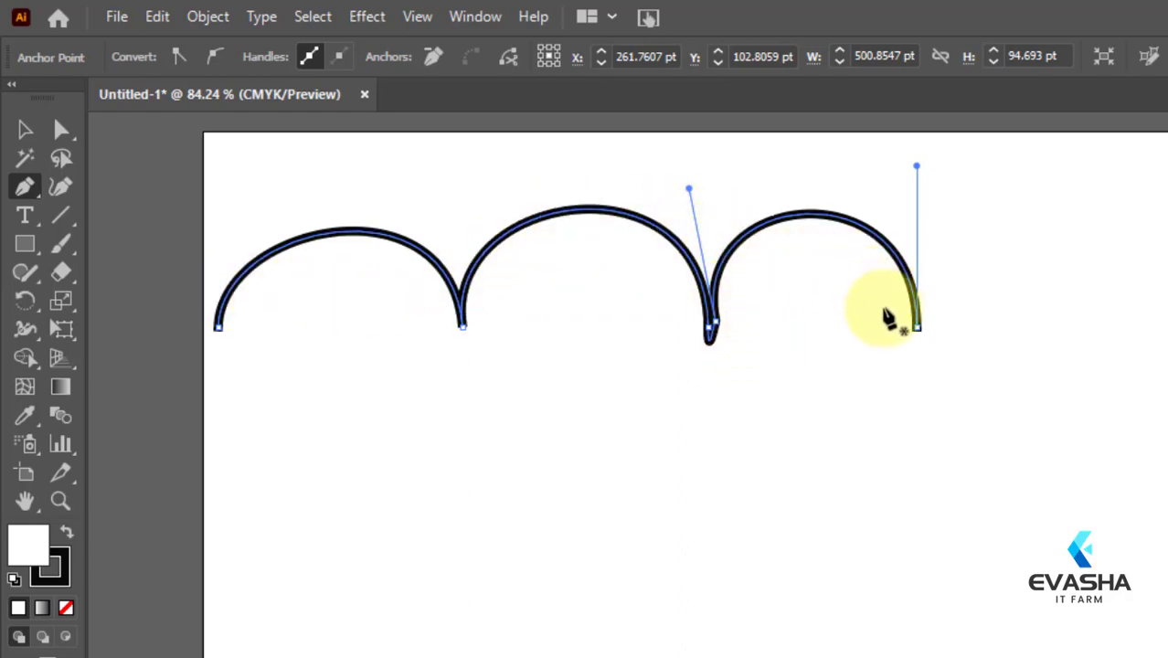
mouse_move(945, 481)
left_mouse_down()
mouse_move(794, 501)
mouse_move(621, 326)
mouse_move(943, 484)
left_mouse_up()
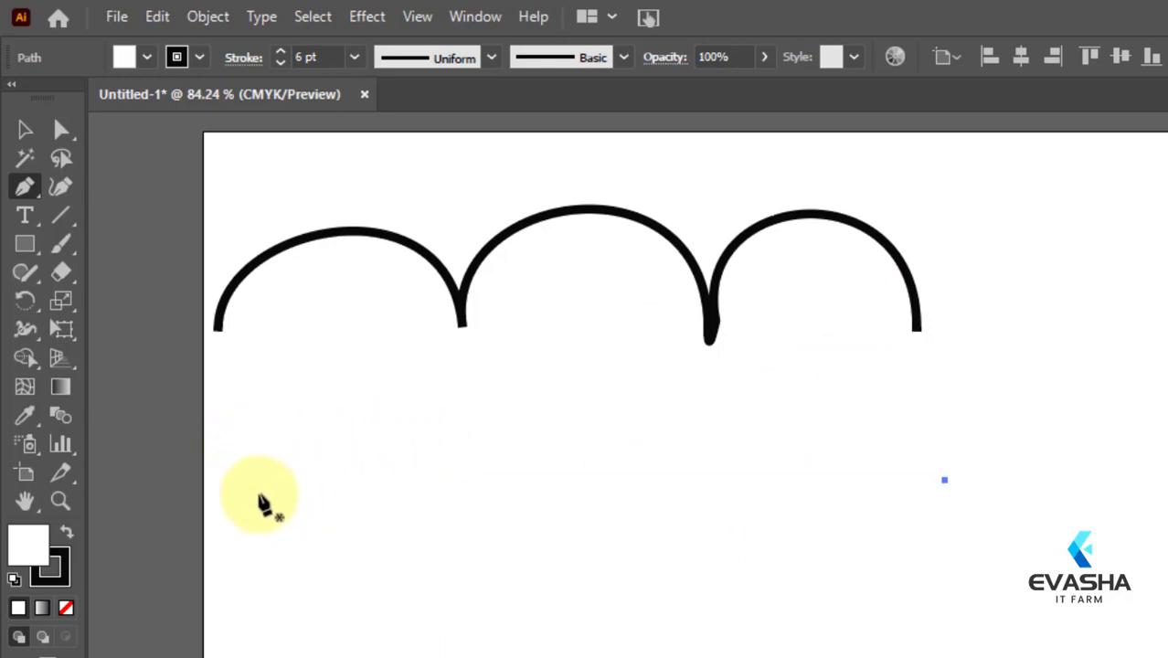
Step: Start a Pen path below the arches with a rising curve about 94 pt wide, followed by a nearly vertical straight stroke down about 111 pt
left_click_drag(20, 190, 103, 199)
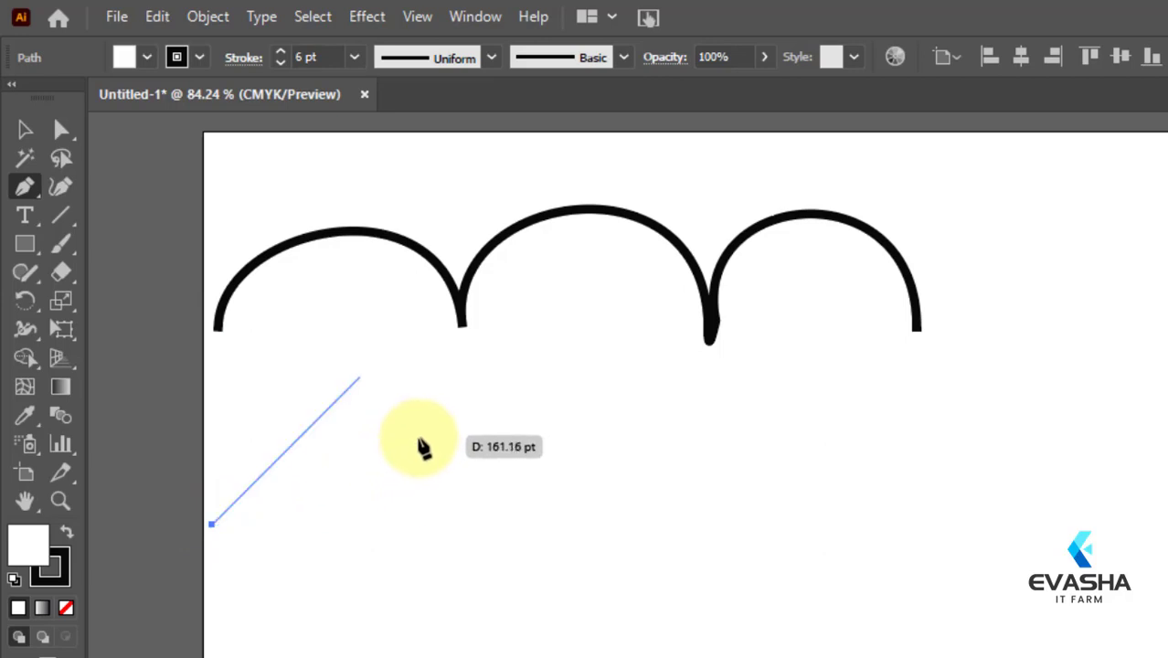
left_click(343, 400)
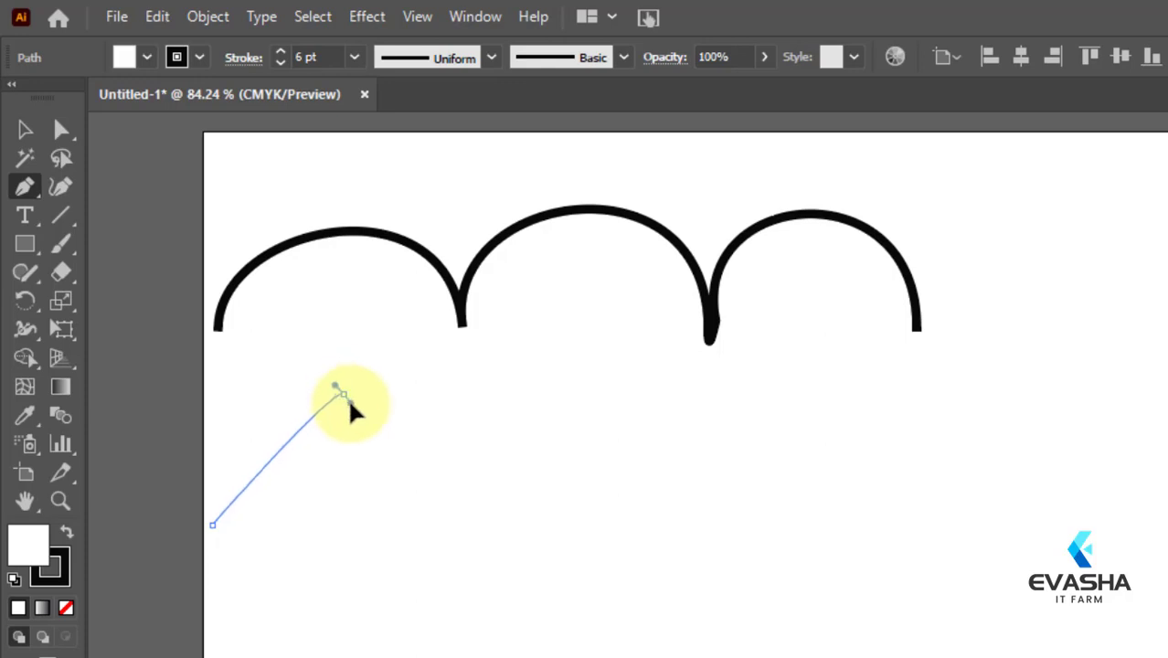
left_click_drag(344, 399, 427, 418)
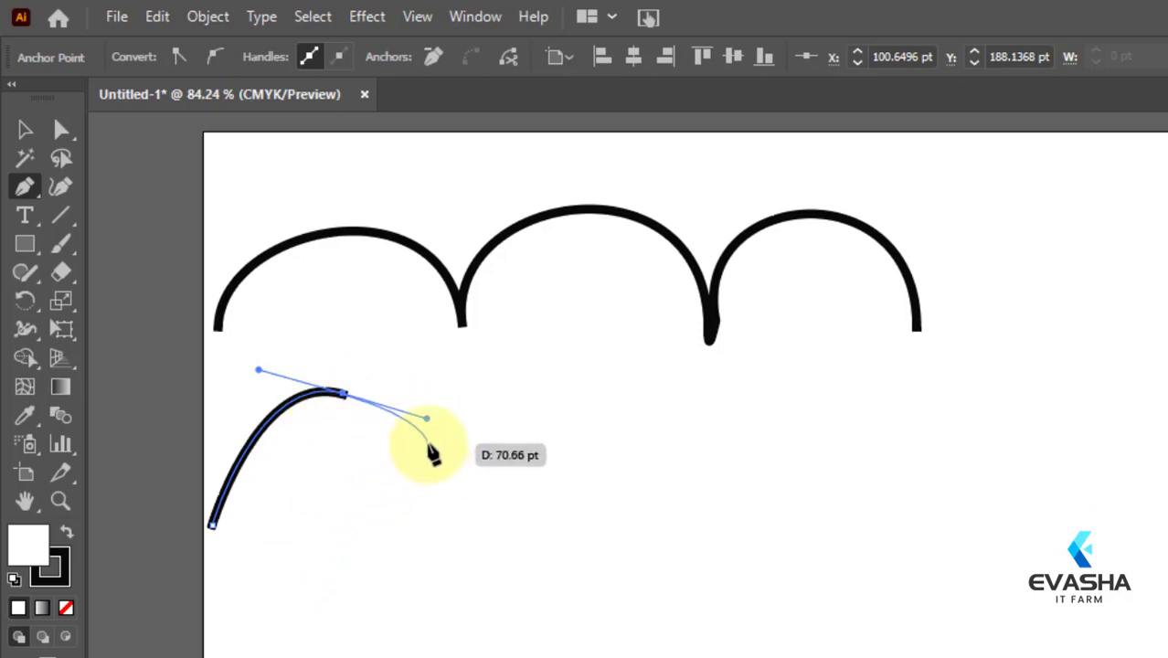
key("alt")
left_click_drag(426, 417, 334, 548)
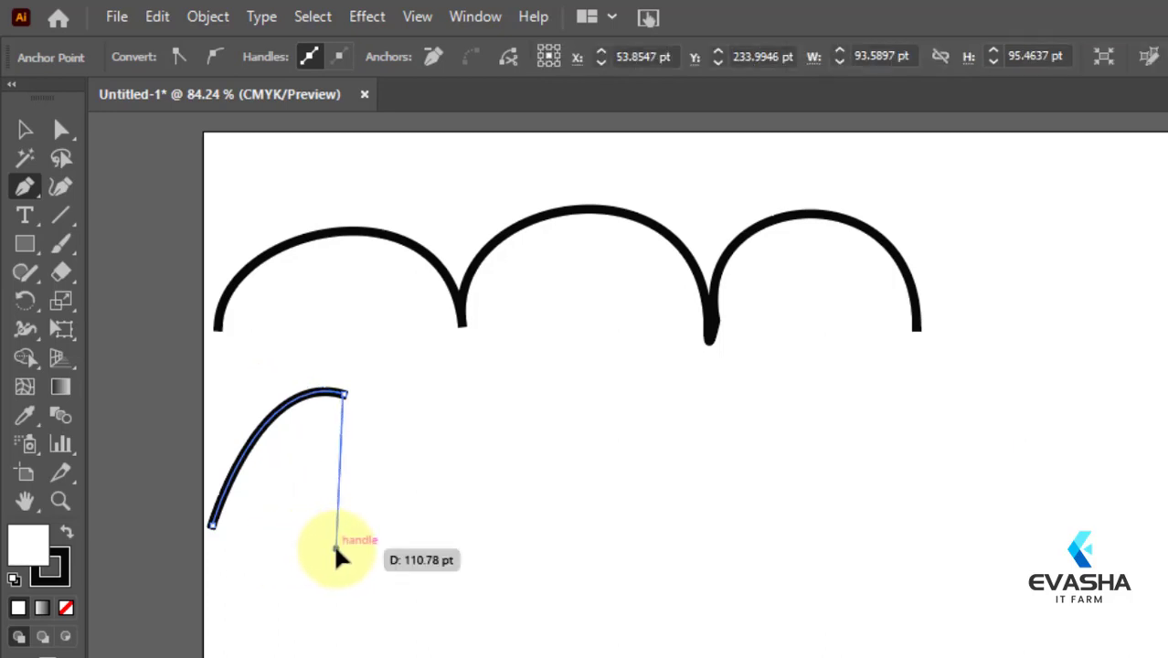
left_click(335, 548)
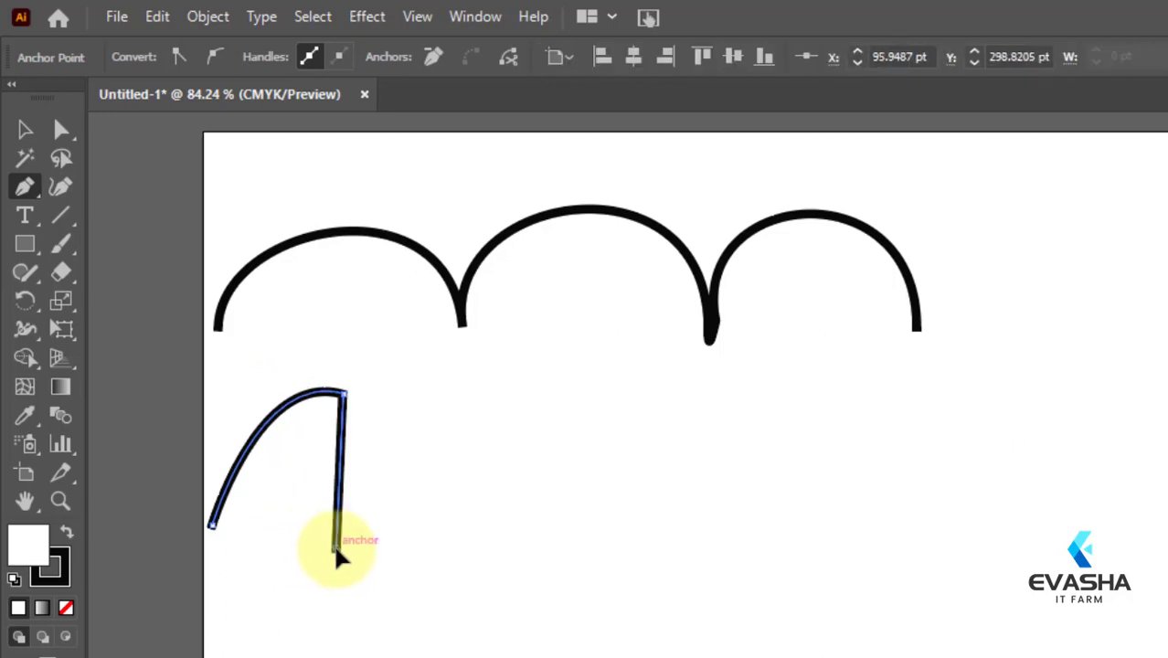
Step: Continue the zigzag with a second rising curve about 104 pt wide and a straight stroke down about 121 pt, and end the path
left_click_drag(336, 549, 582, 435)
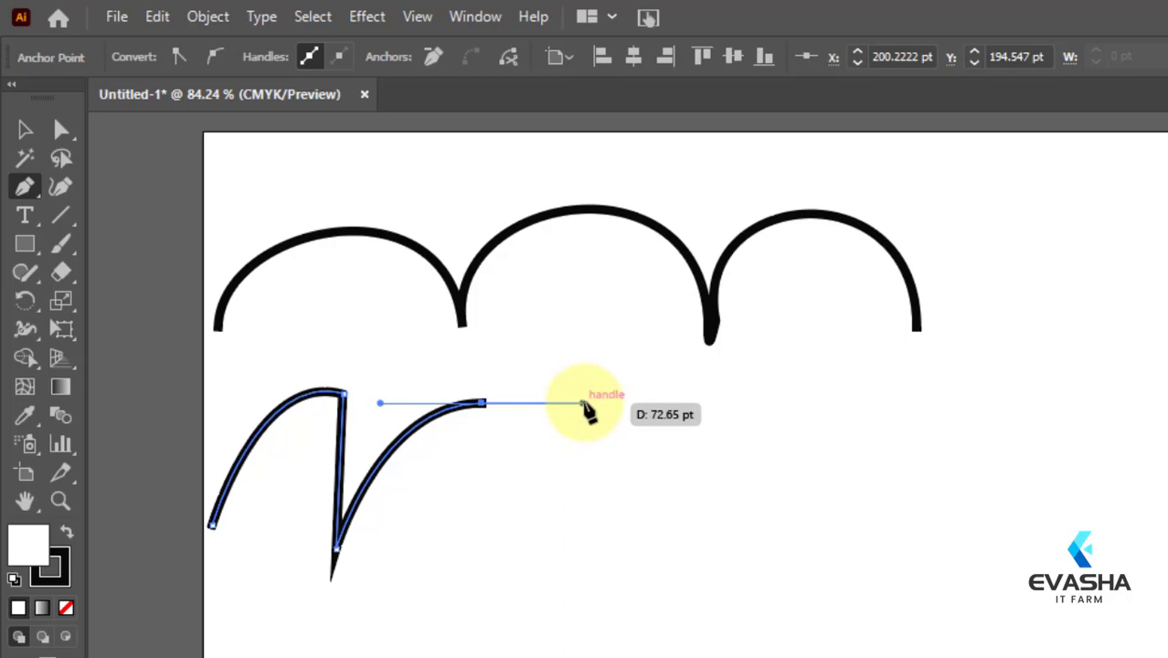
left_click_drag(583, 403, 566, 424)
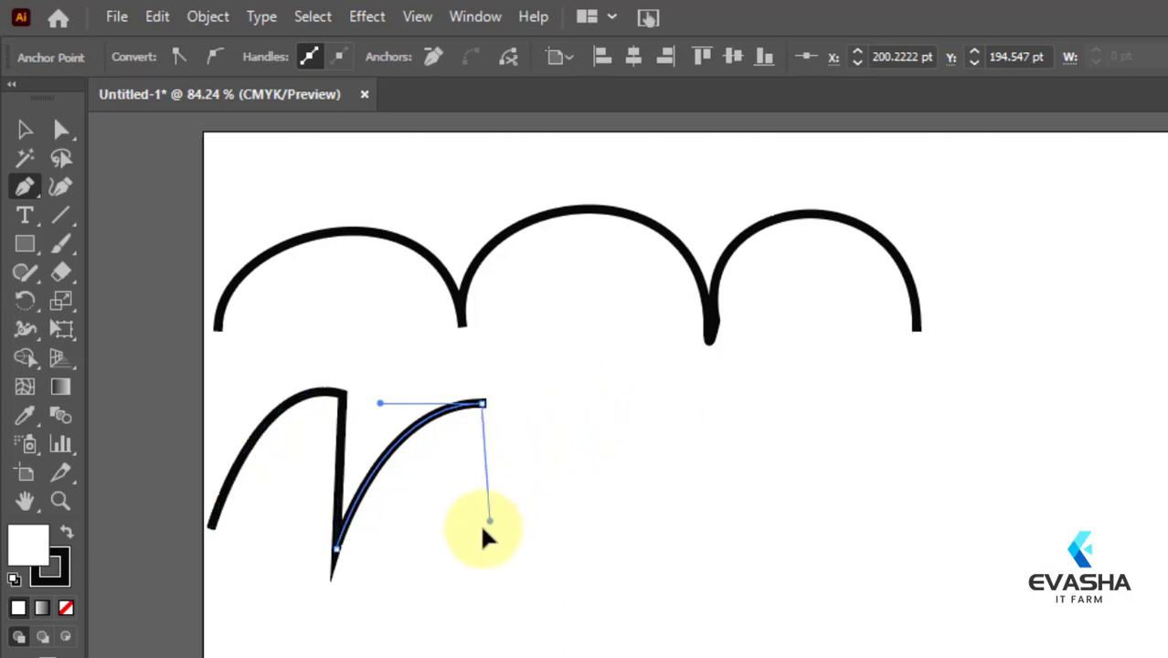
left_click_drag(485, 530, 464, 571)
left_click(464, 571)
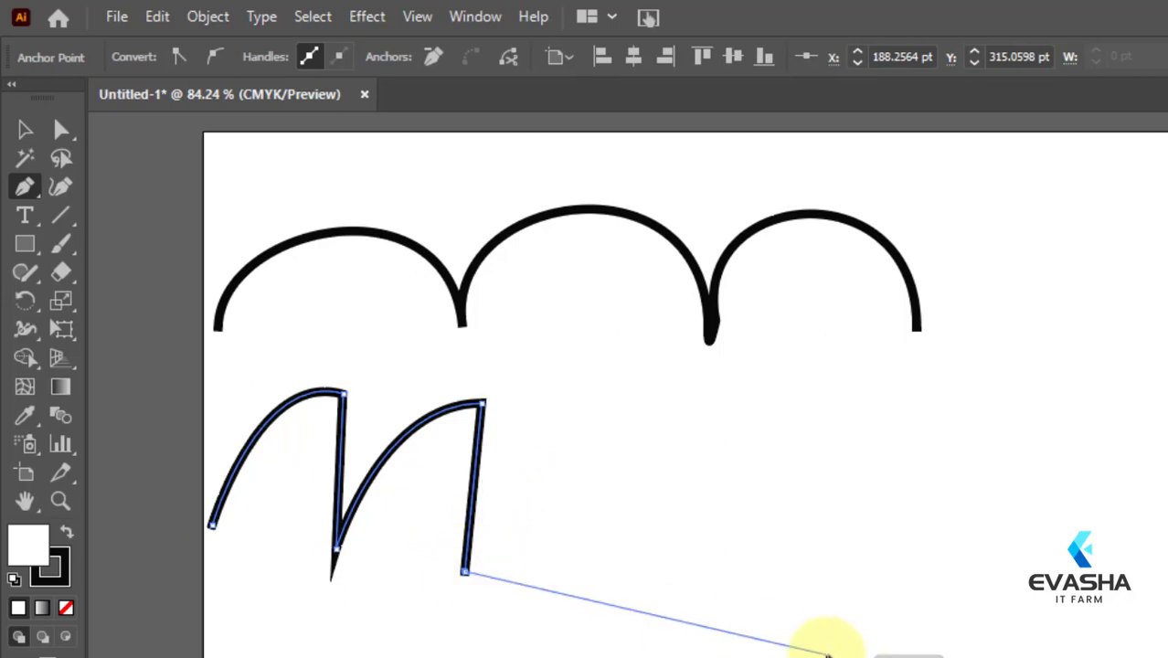
key("Escape")
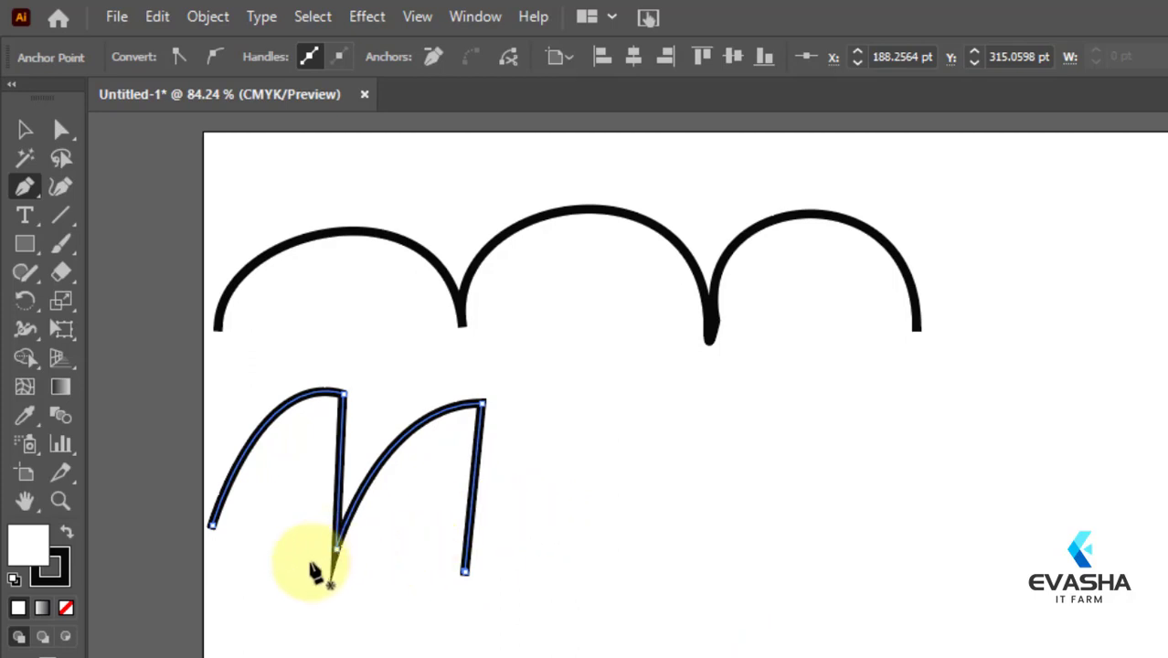
Step: Continue the zigzag from its open end with a third rising curve about 127 pt wide and a slanted straight stroke down about 138 pt
left_click(464, 573)
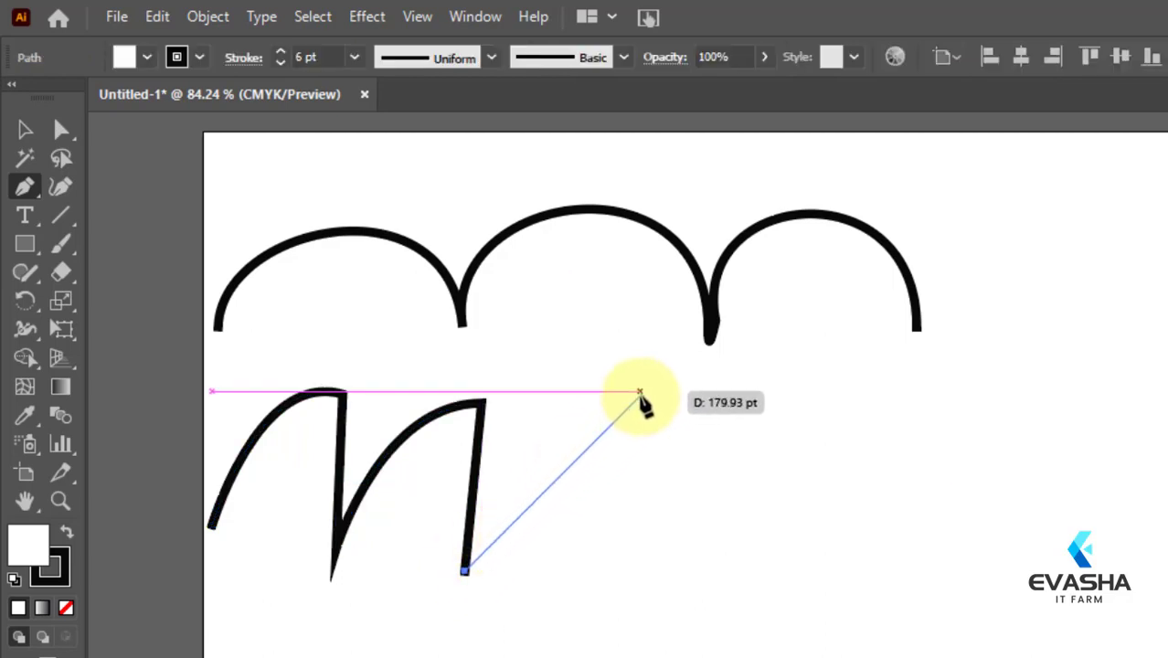
mouse_move(642, 394)
left_mouse_down()
mouse_move(709, 402)
mouse_move(726, 417)
left_mouse_up()
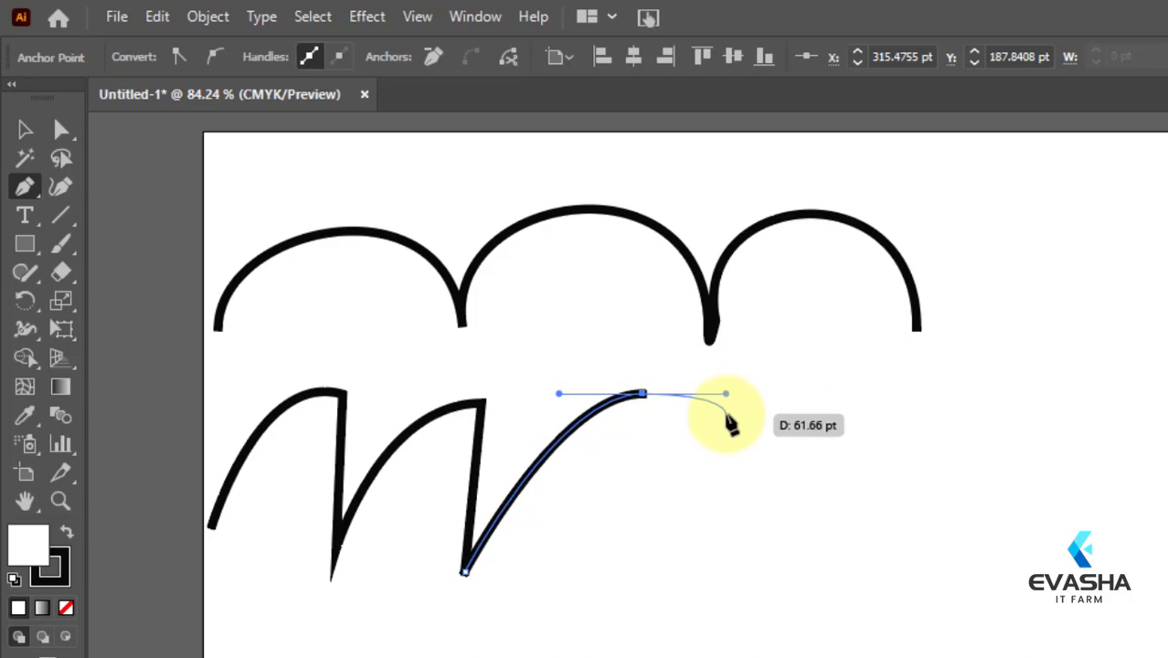
left_click_drag(722, 405, 661, 522)
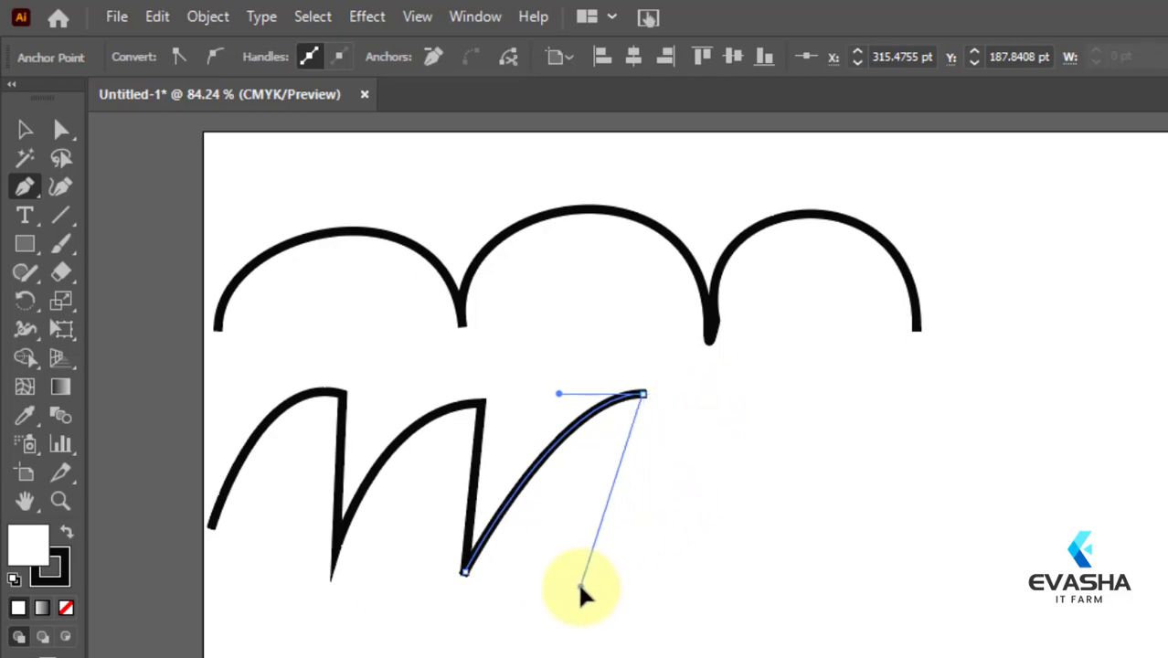
left_click_drag(578, 585, 605, 592)
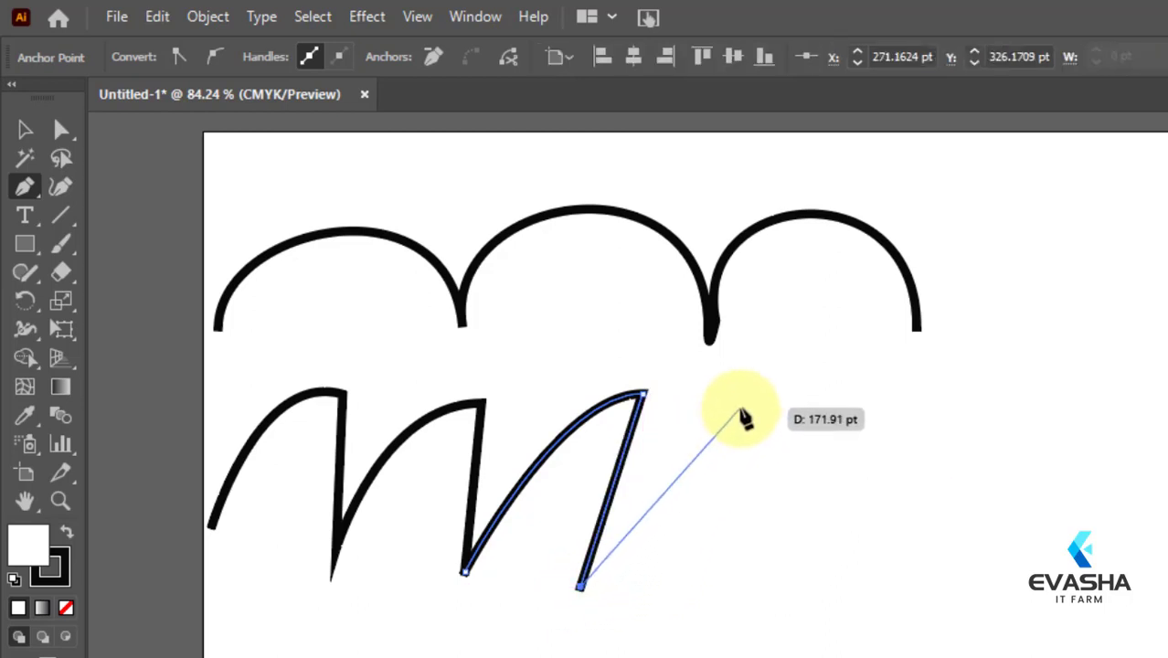
Step: Add a fourth rising curve about 128 pt wide and a slanted straight stroke down about 144 pt, then end and deselect the path
left_click_drag(760, 410, 806, 437)
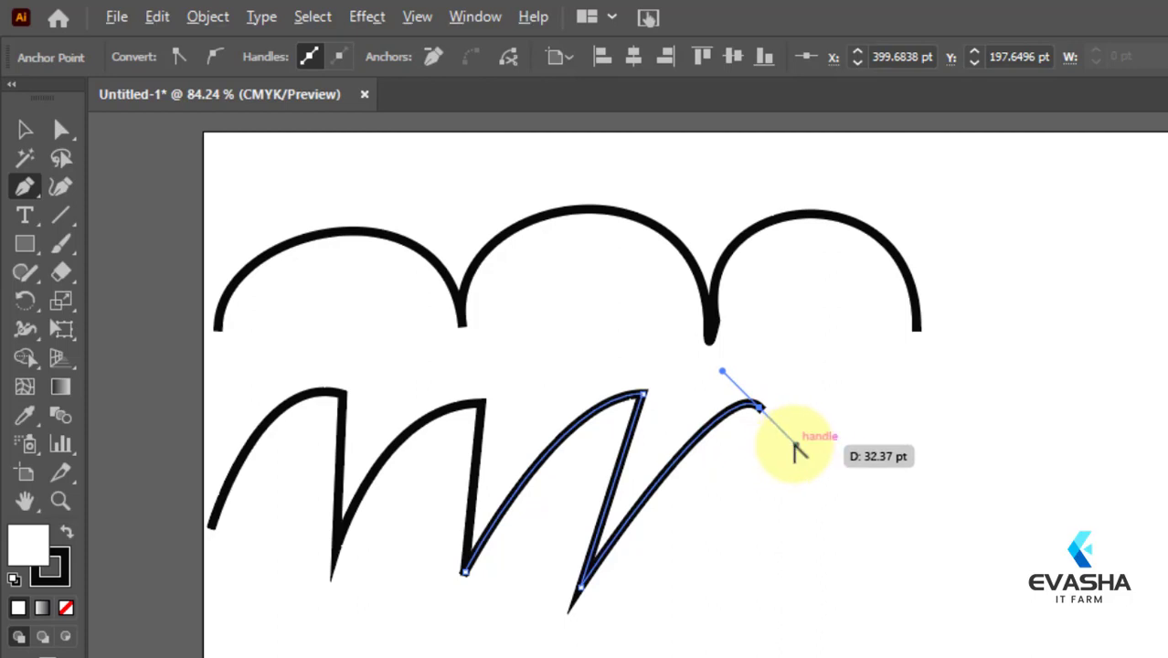
left_click_drag(794, 448, 708, 608)
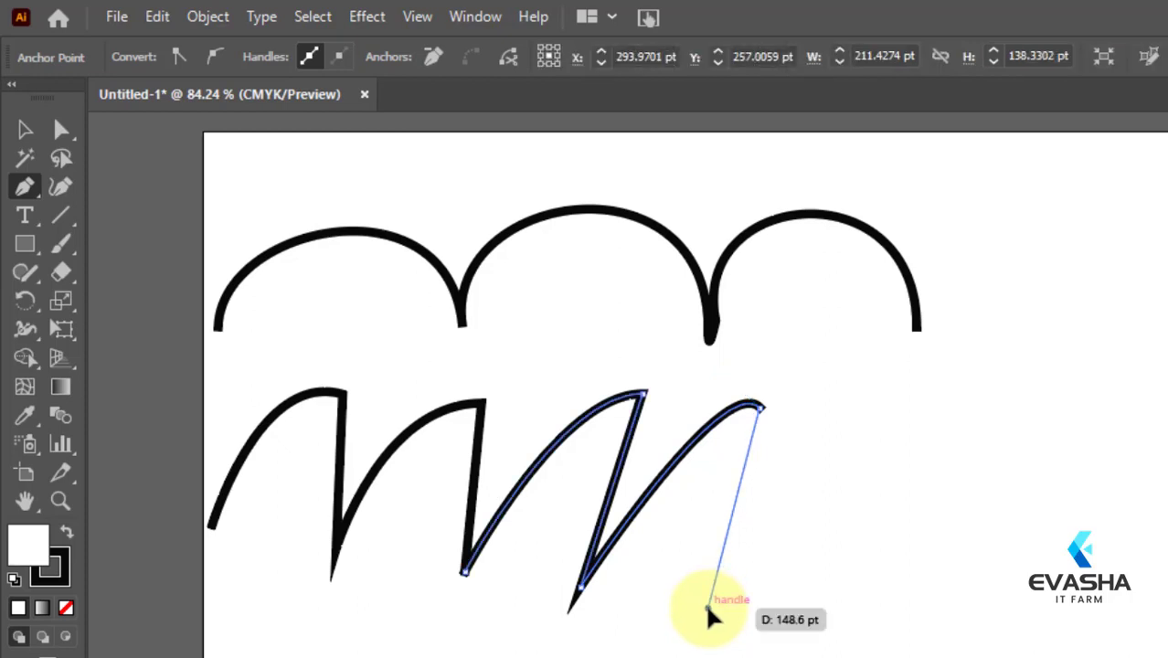
left_click(707, 608)
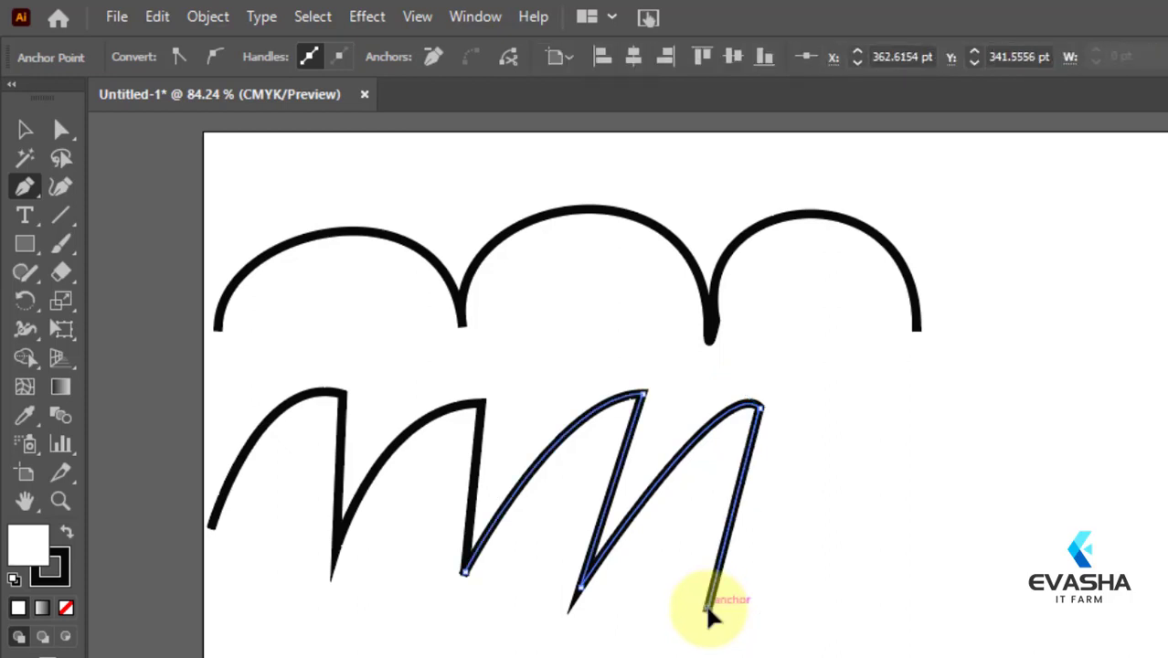
key("Escape")
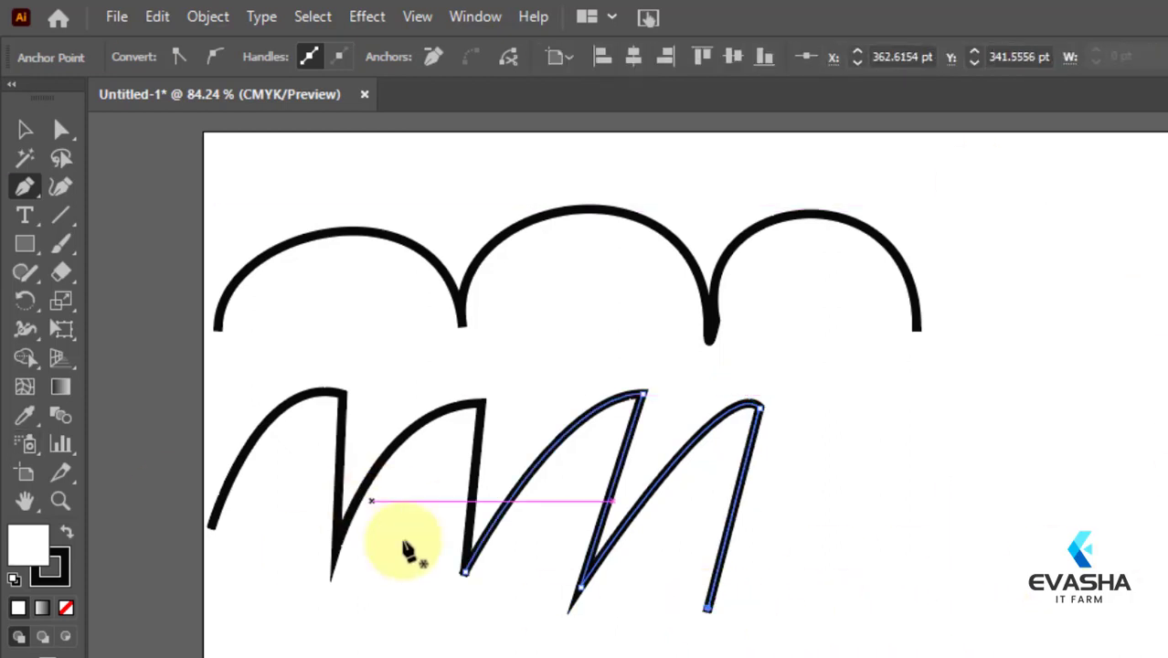
left_click(916, 588)
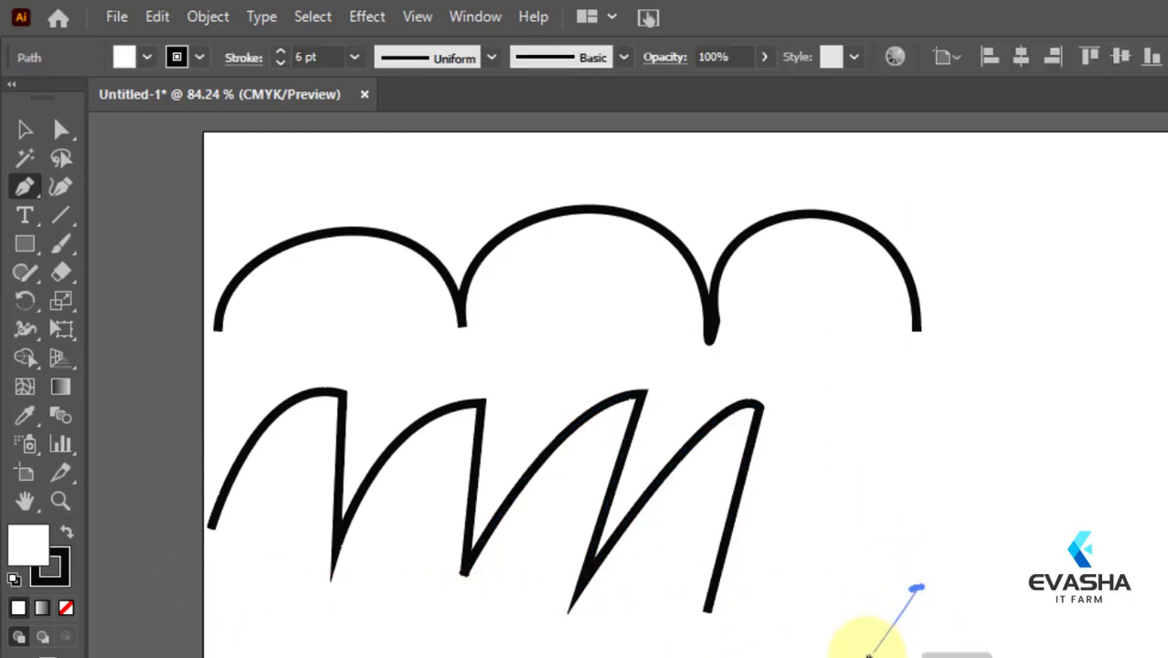
key("ctrl+z")
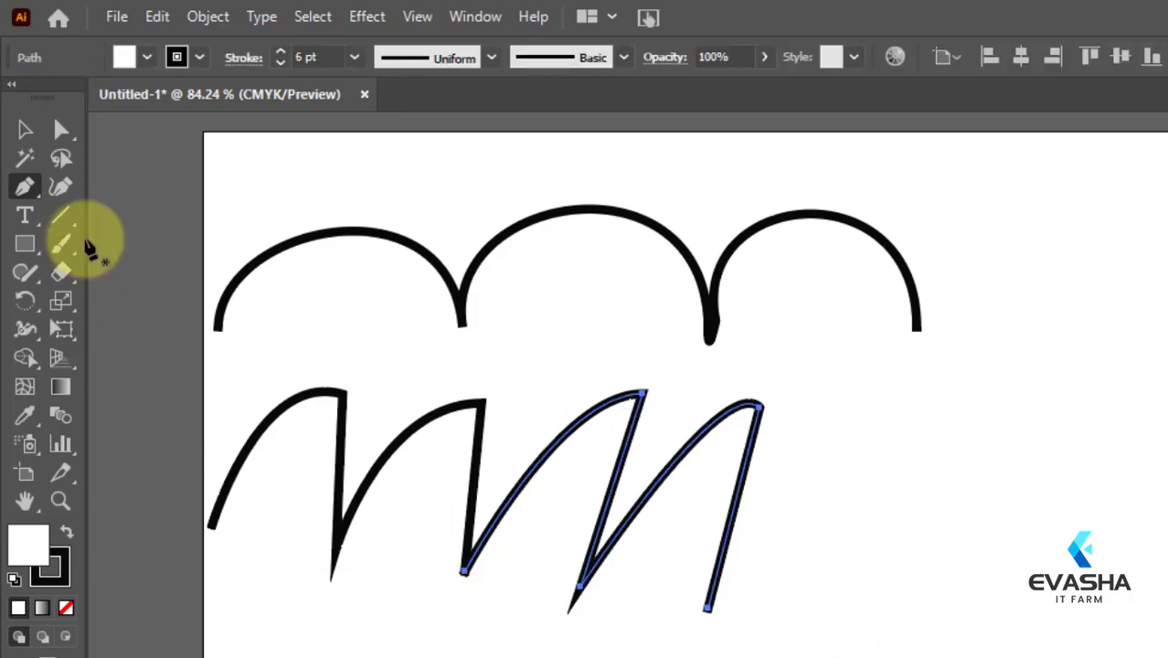
left_click(26, 130)
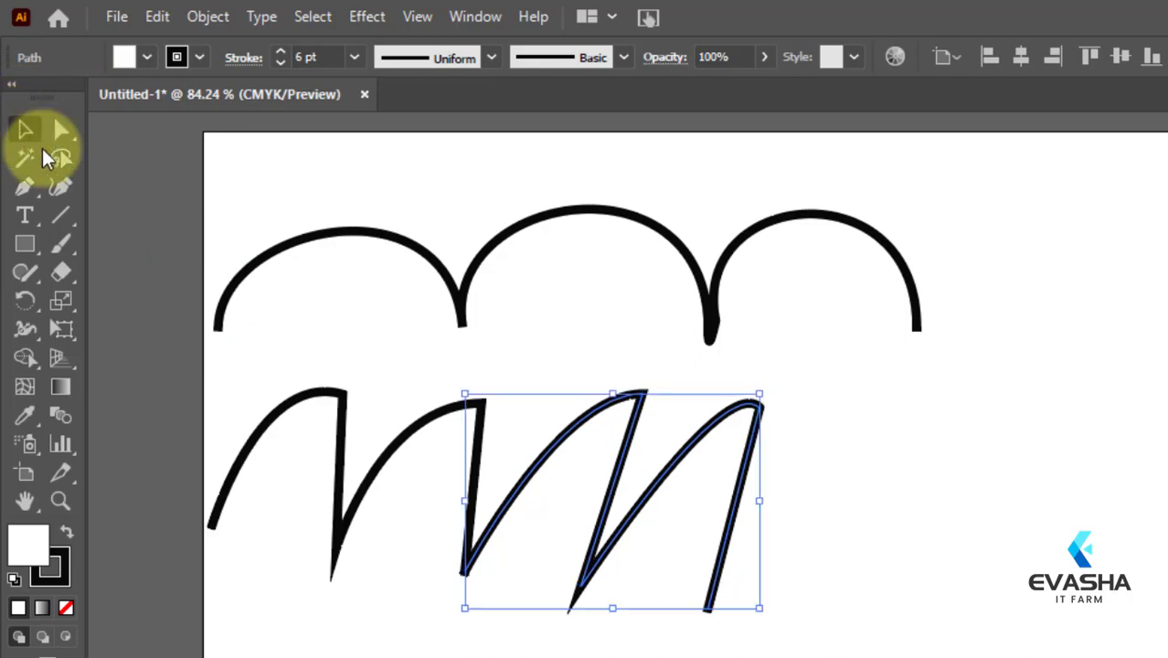
left_click(958, 644)
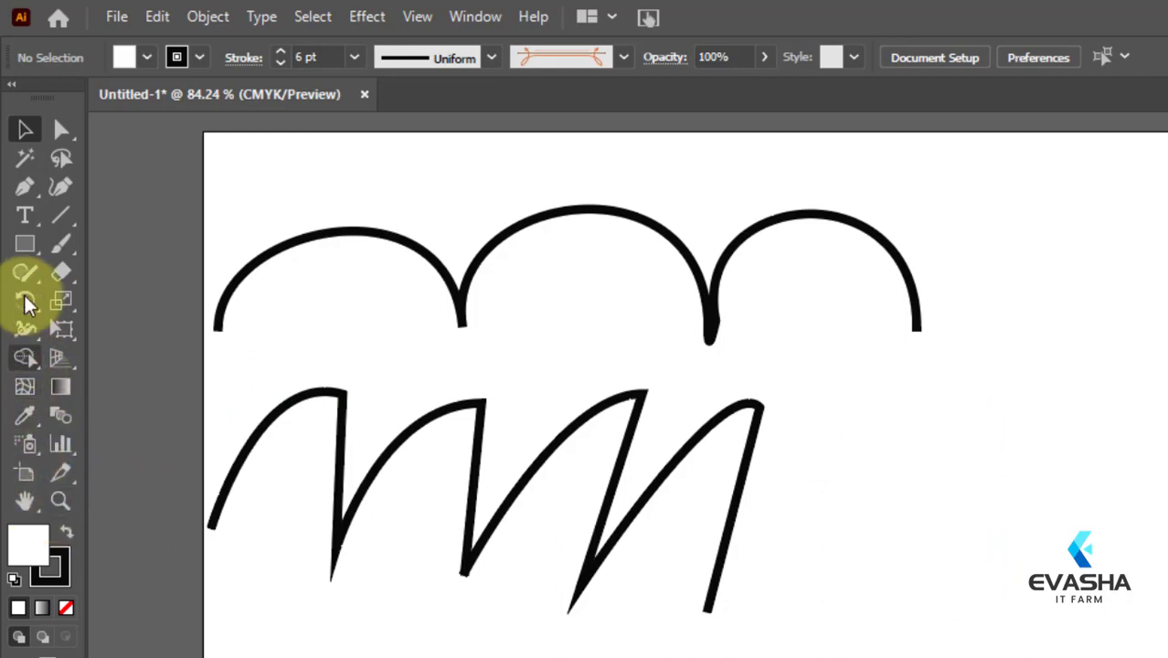
Step: Draw a separate Pen path to the right of the zigzag, with a low arch followed by straight strokes up and down, and deselect it
left_click_drag(36, 185, 107, 196)
left_click_drag(844, 562, 996, 450)
left_click_drag(1021, 612, 1100, 528)
left_click(1096, 523)
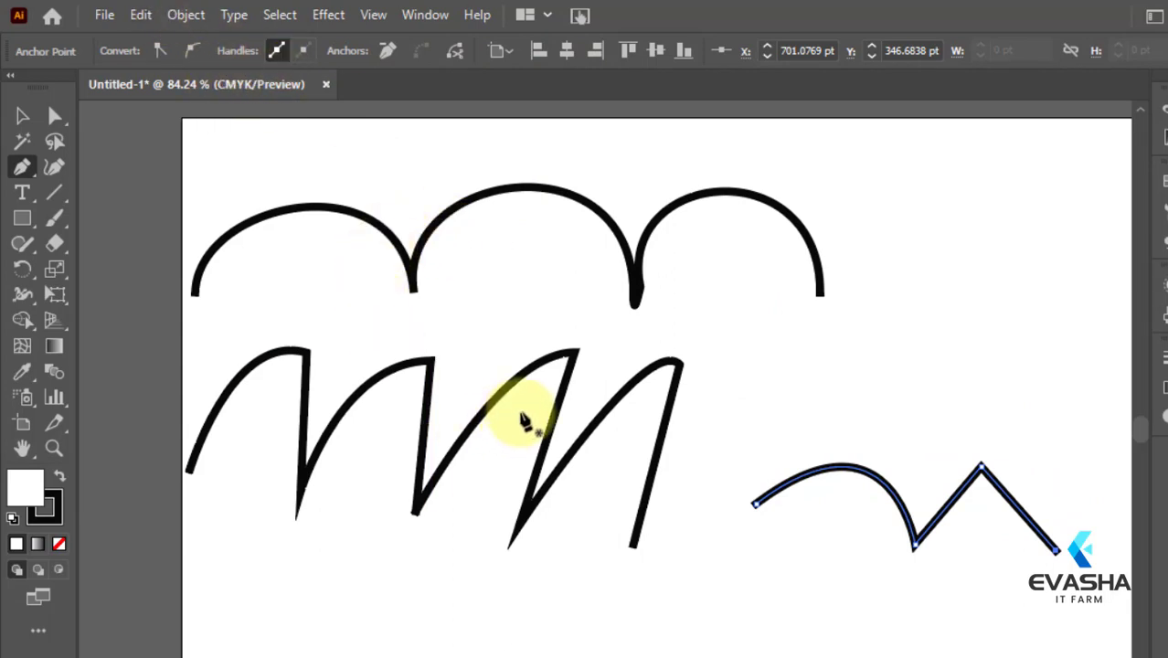
left_click(20, 117)
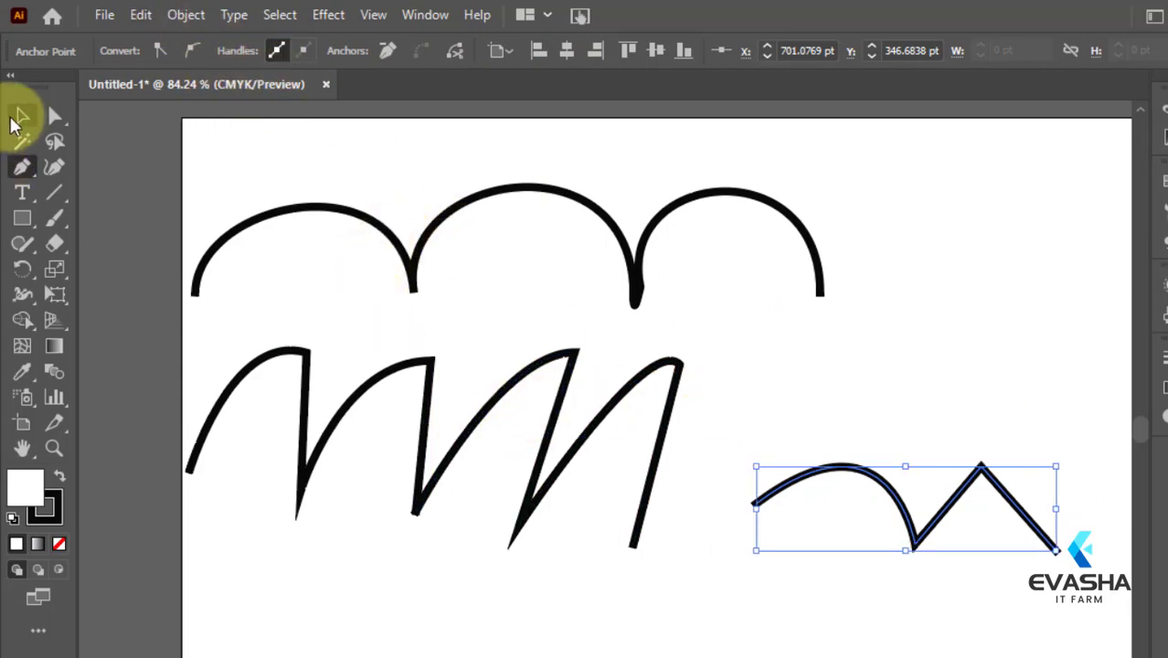
left_click(934, 384)
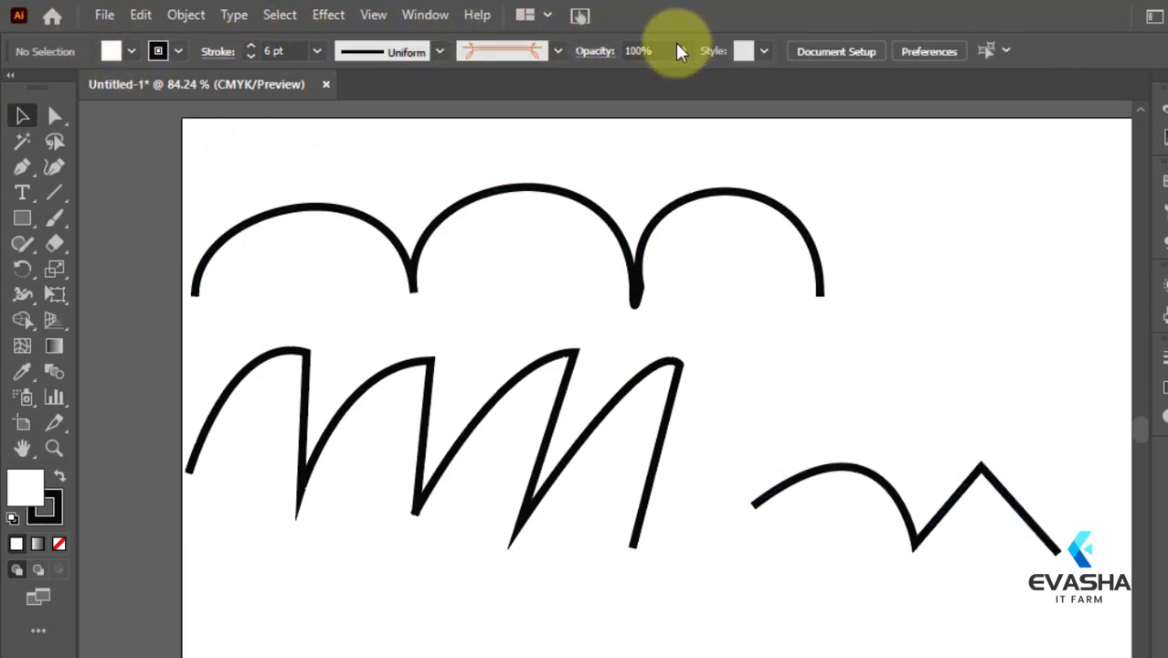
Step: Set the stroke colour of both zigzag paths below the arches to CMYK Yellow
left_click(970, 513)
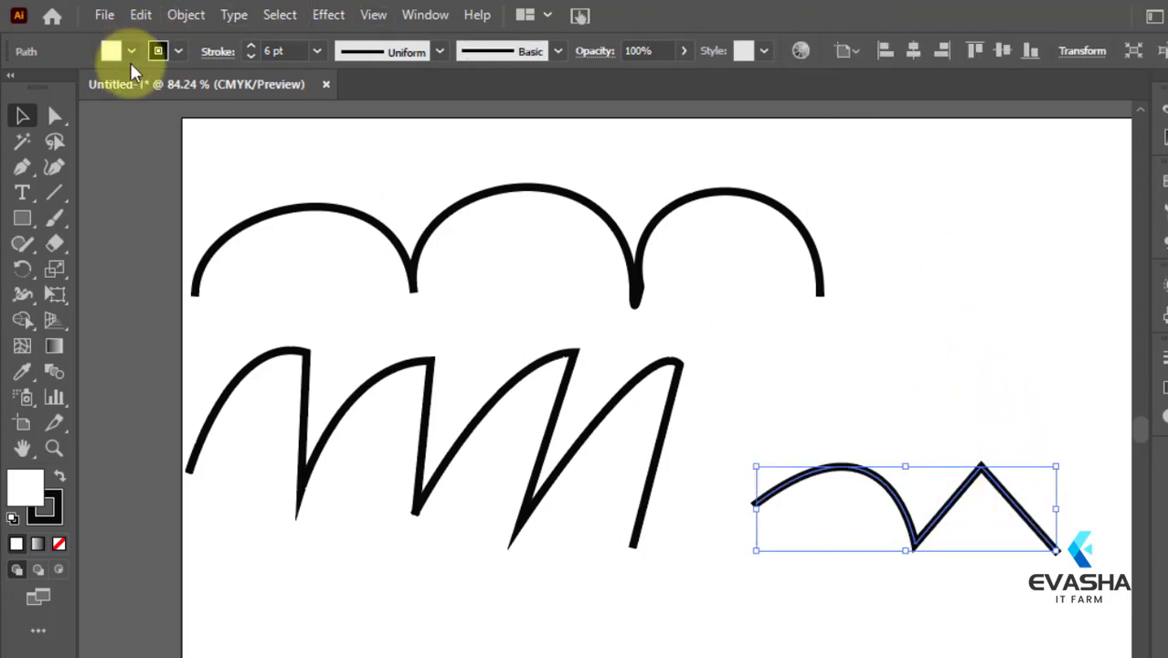
left_click(485, 437)
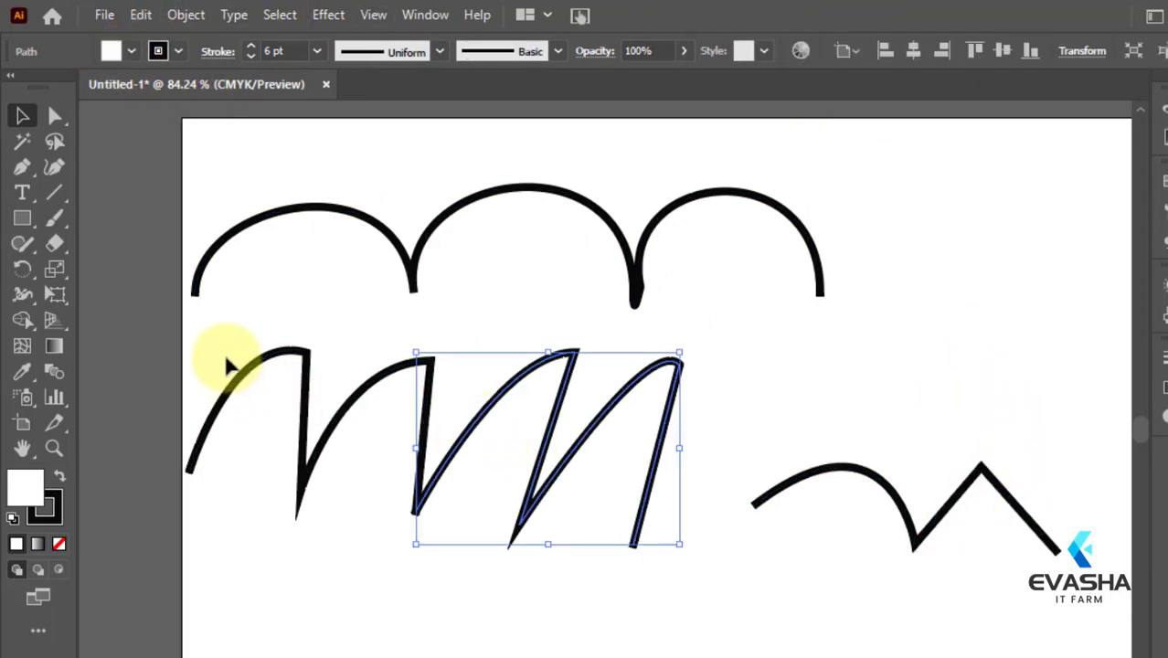
left_click_drag(220, 344, 657, 514)
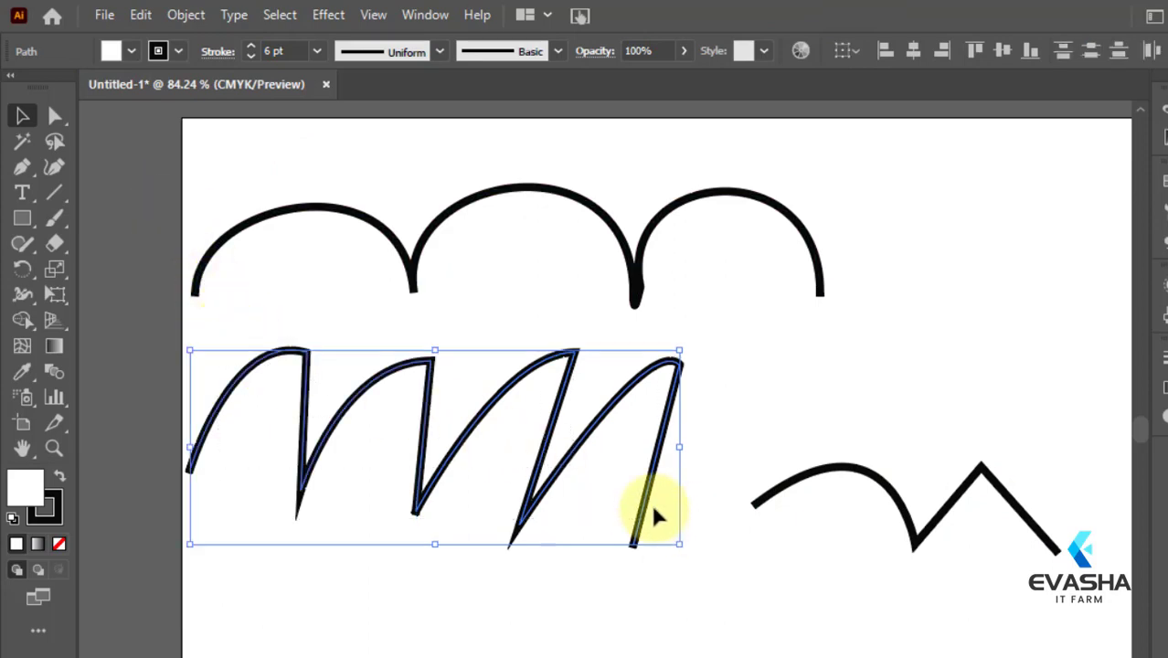
left_click(157, 50)
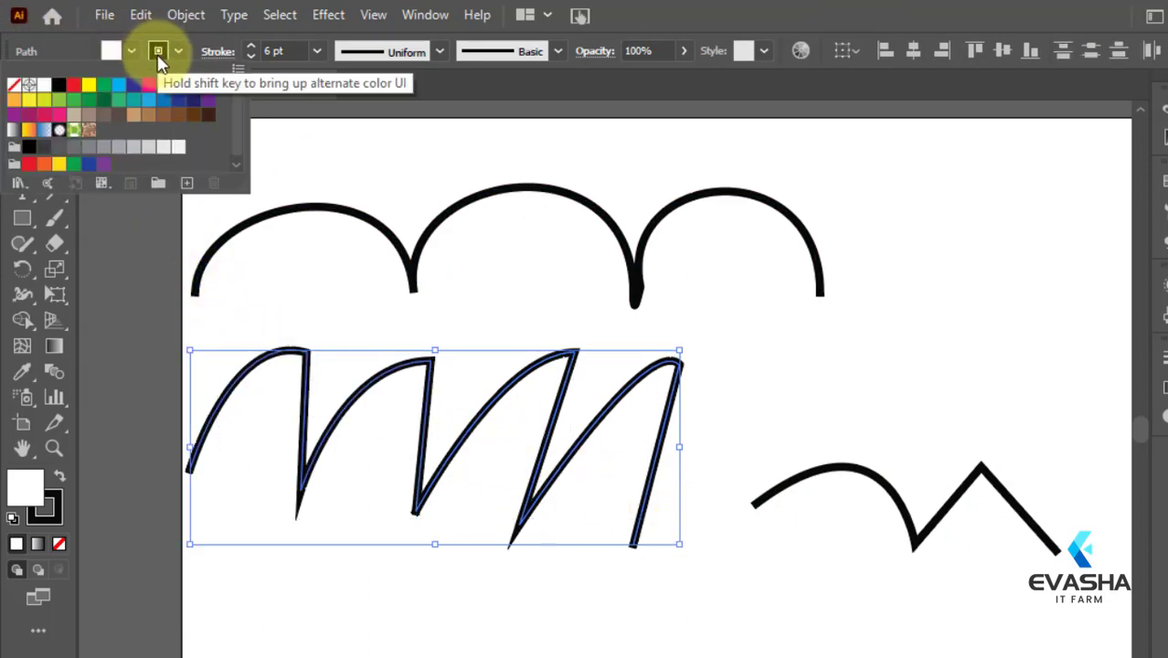
left_click(89, 86)
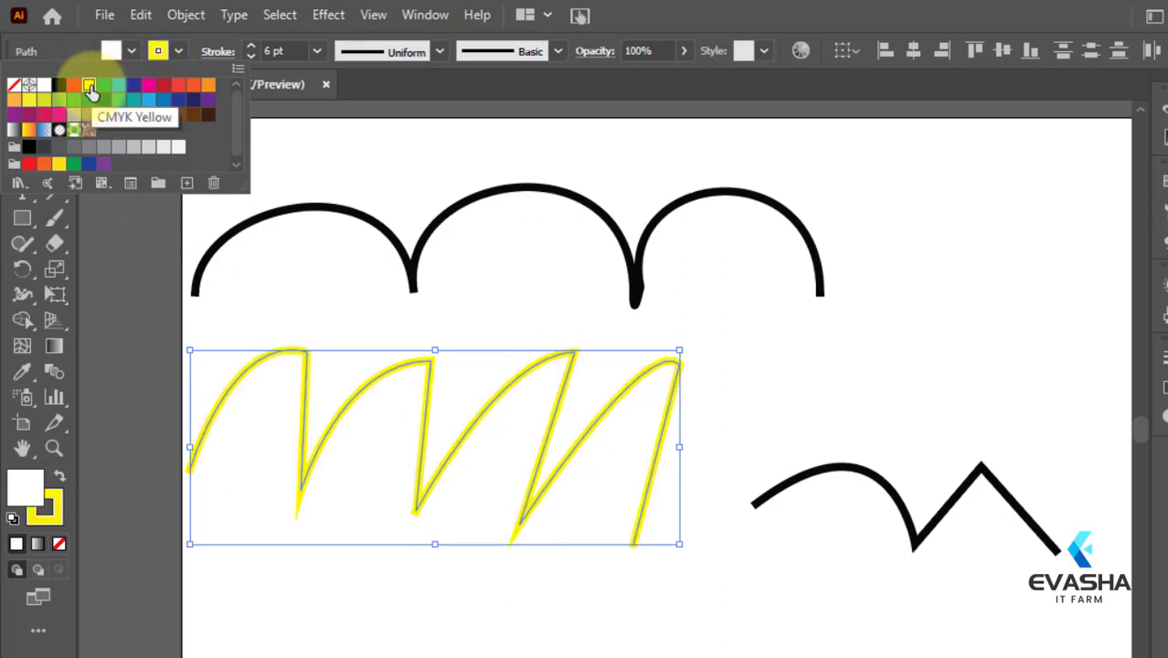
left_click(290, 146)
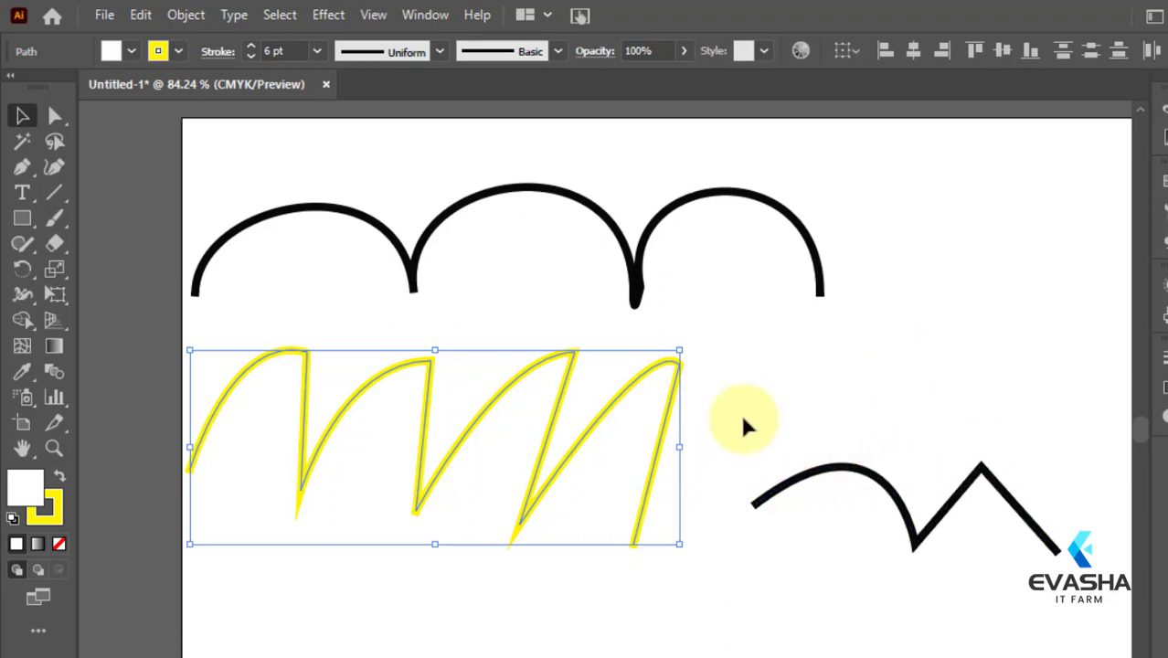
left_click(735, 441)
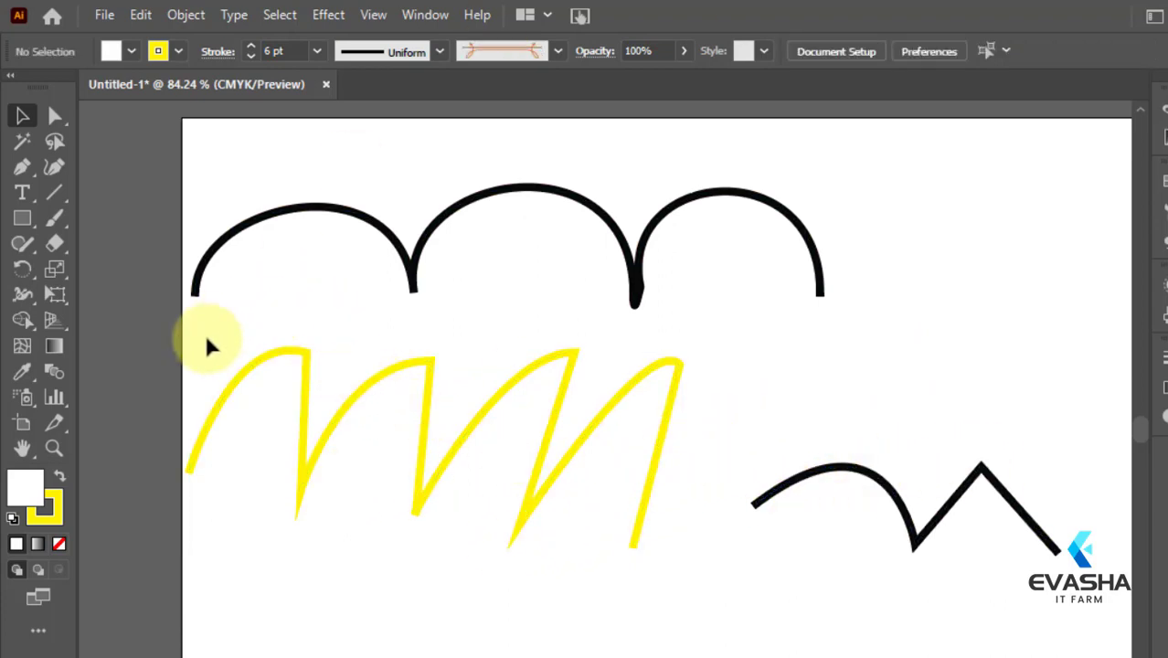
Step: Recolour the stroke of both zigzag paths dark blue
left_click_drag(189, 349, 644, 520)
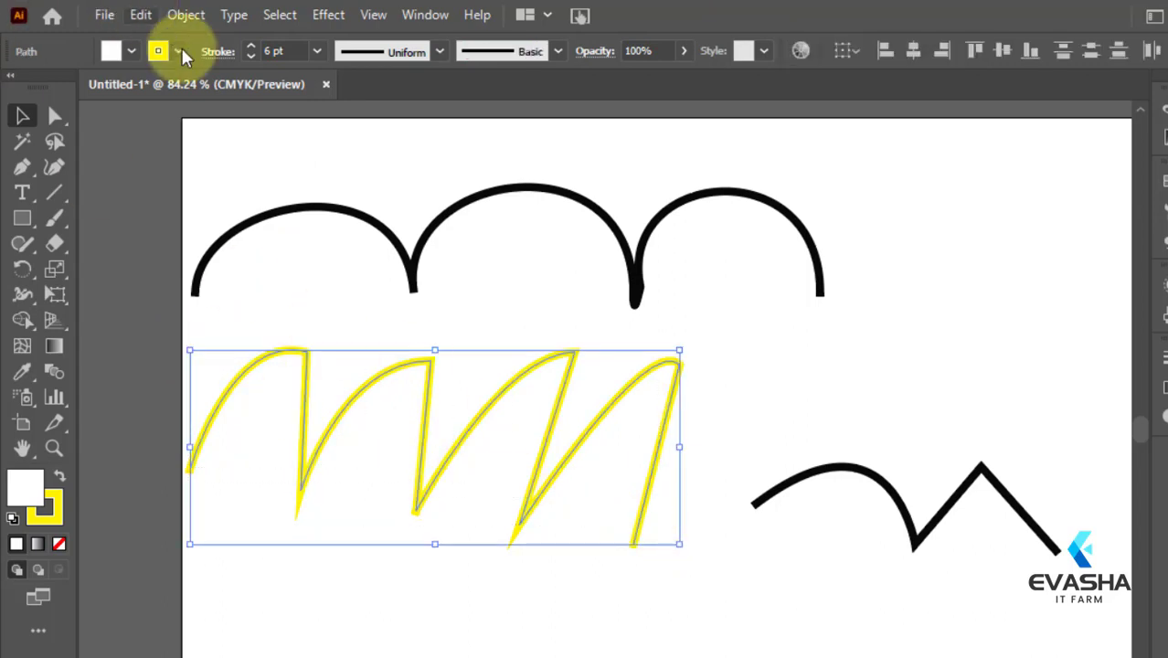
left_click(153, 56)
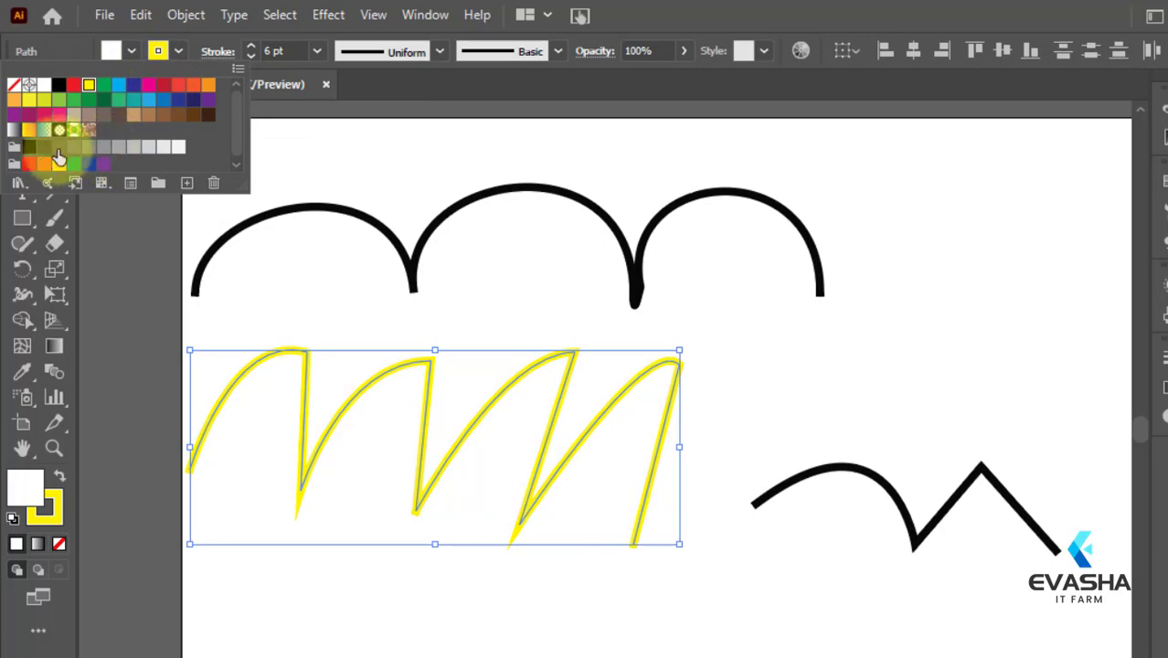
left_click(178, 102)
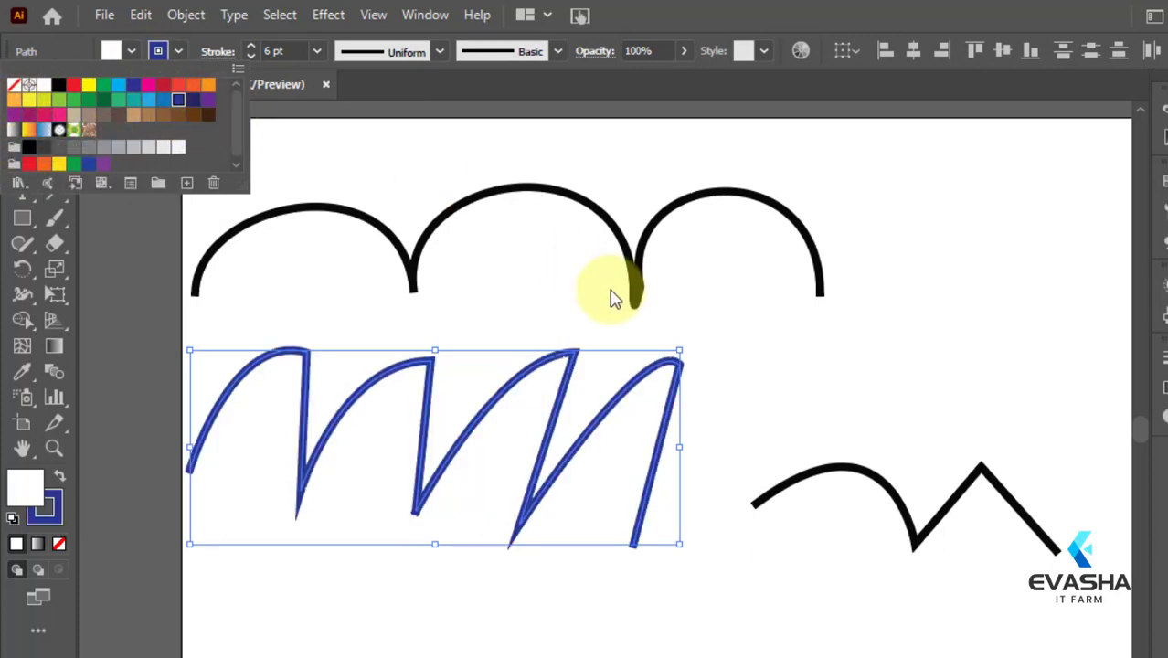
left_click(699, 323)
Step: Set the stroke weight of both zigzag paths to 8 pt and deselect them
left_click(265, 51)
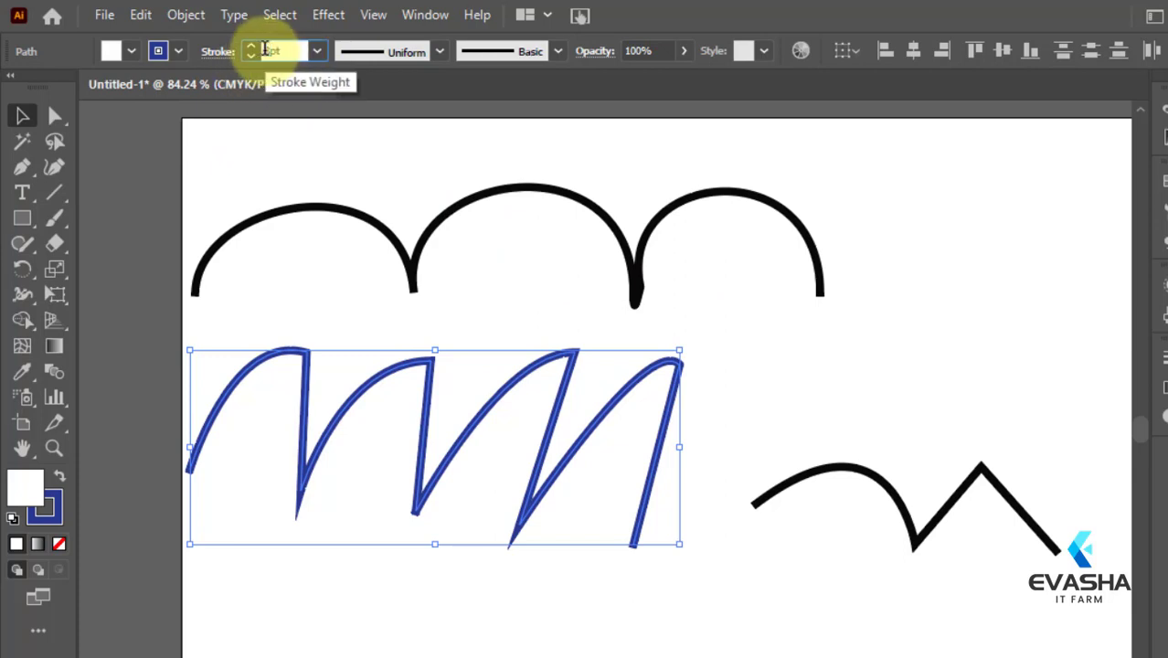
type("8")
key("Return")
left_click(790, 402)
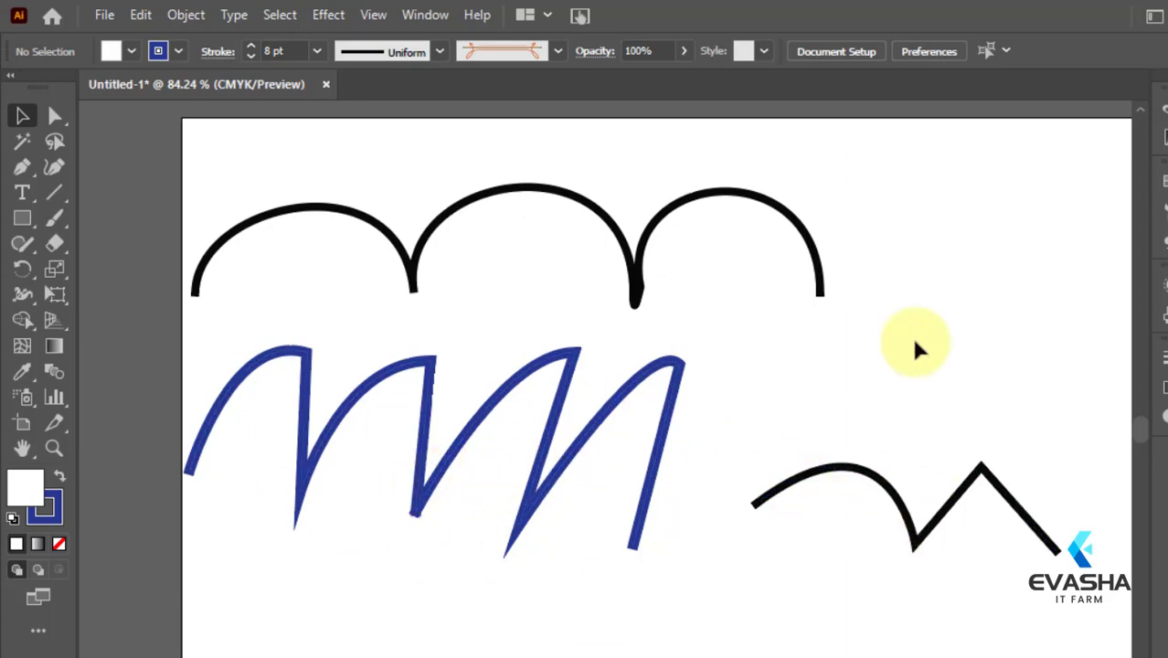
Step: Examine the Stroke panel's options and where the panel is listed among the available panels, leaving it collapsed
left_click(1155, 356)
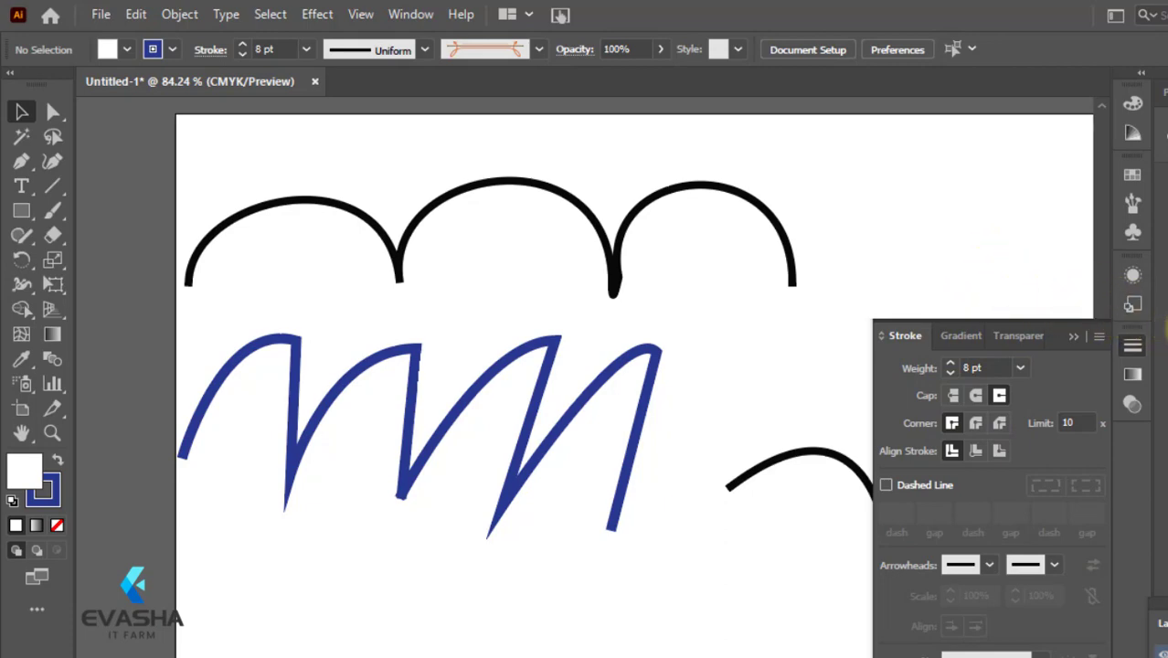
left_click(1132, 344)
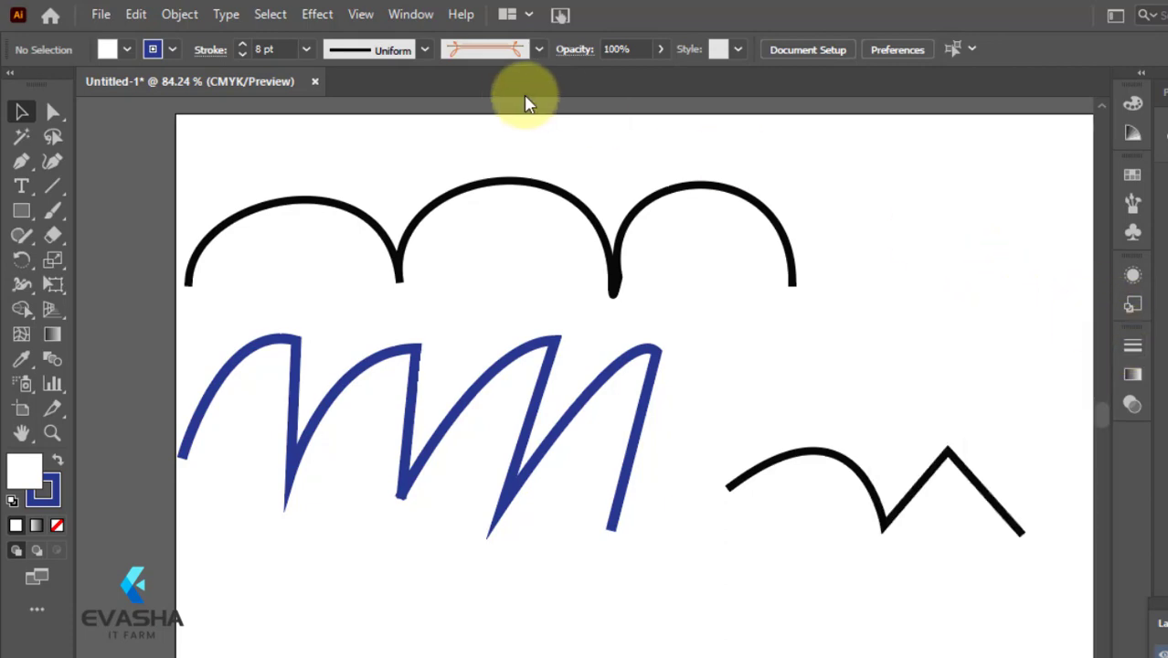
left_click(410, 19)
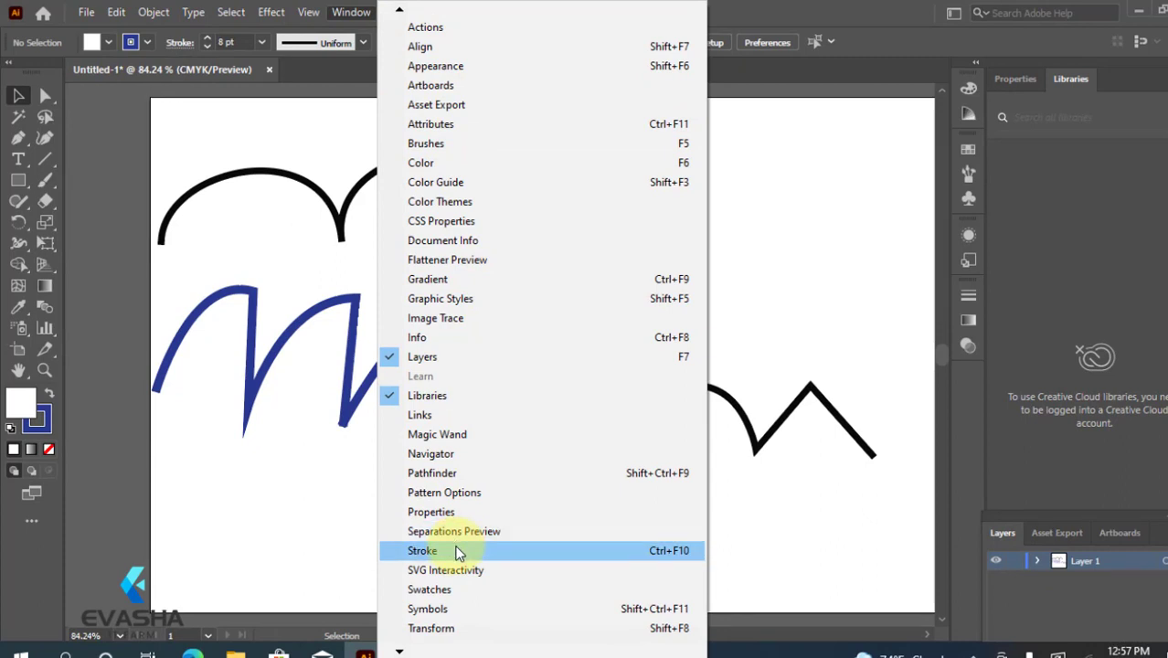
mouse_move(399, 651)
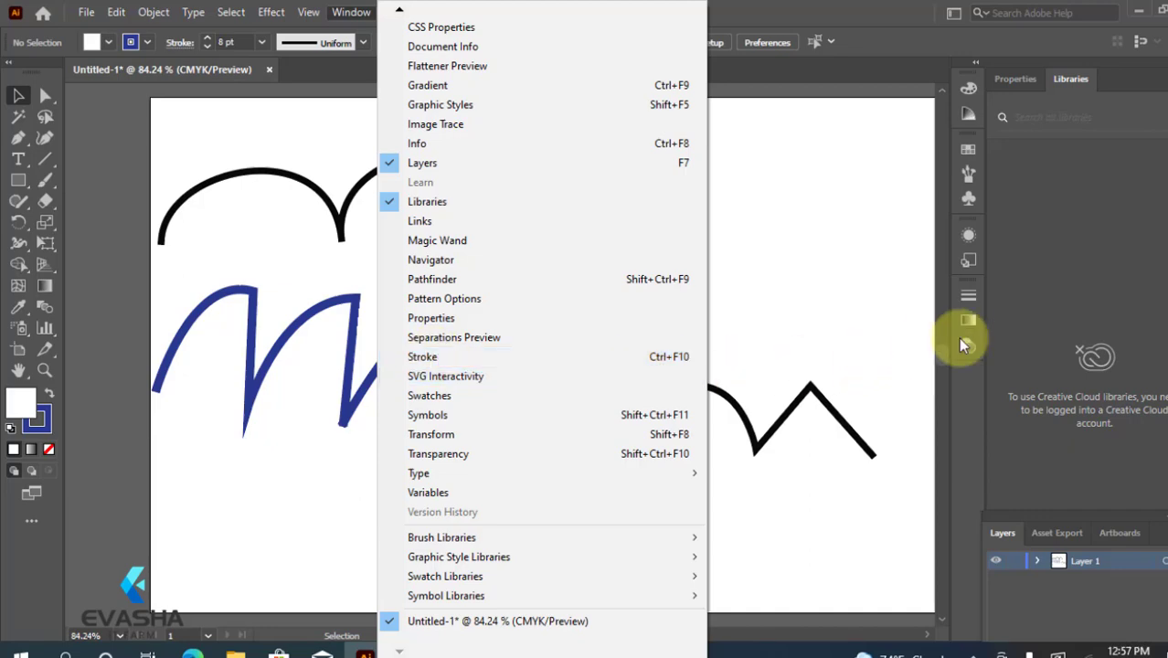
left_click(970, 296)
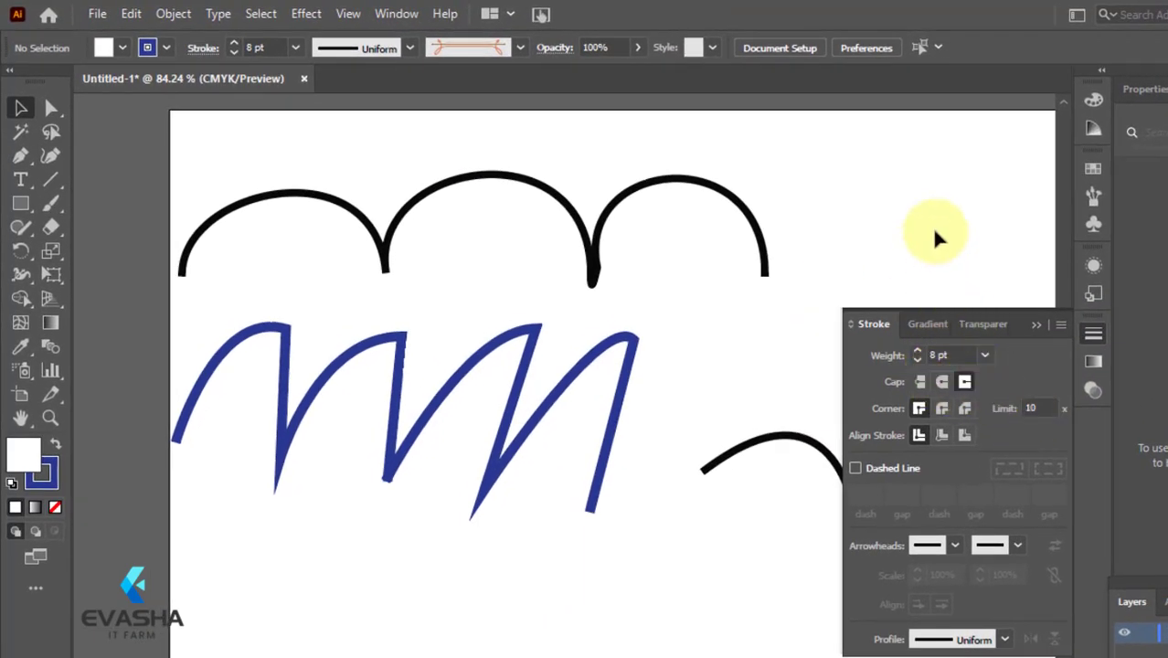
left_click(1093, 333)
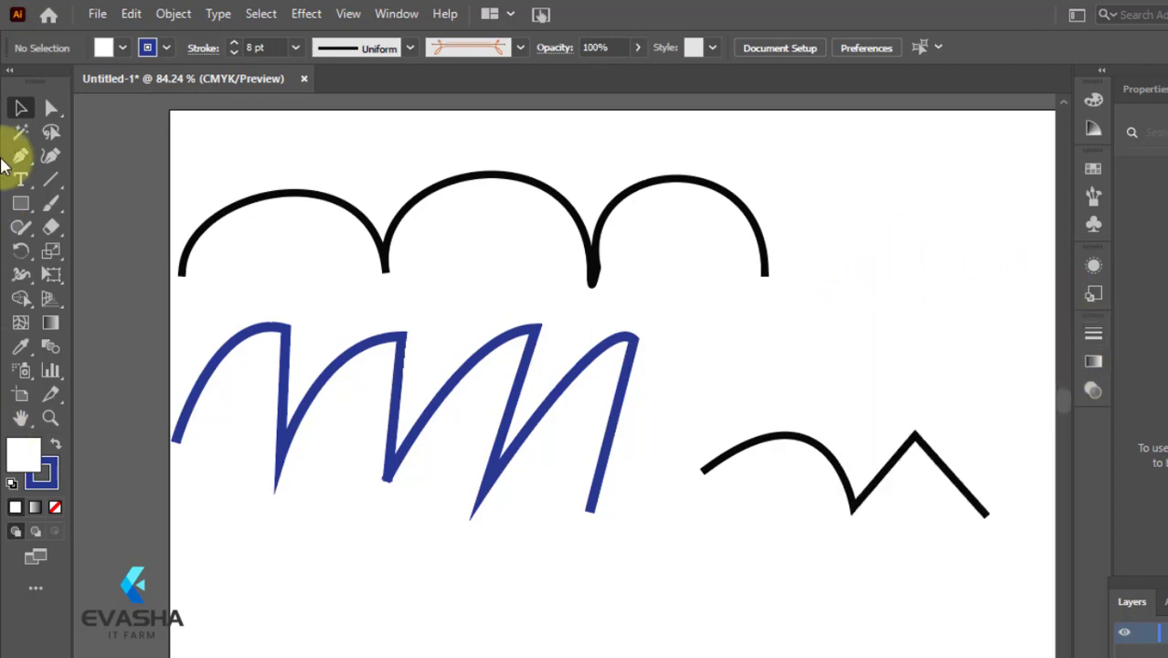
Step: Select both dark blue zigzag paths below the arches and show their stroke options
left_click(28, 102)
left_click(384, 457)
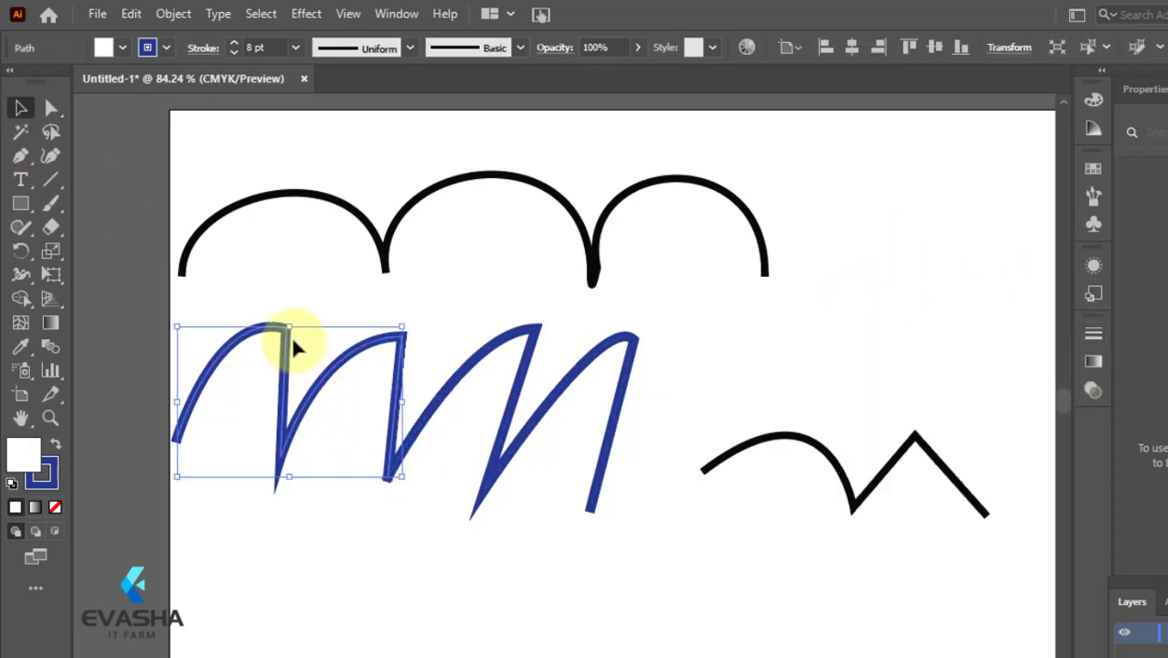
left_click_drag(175, 322, 672, 483)
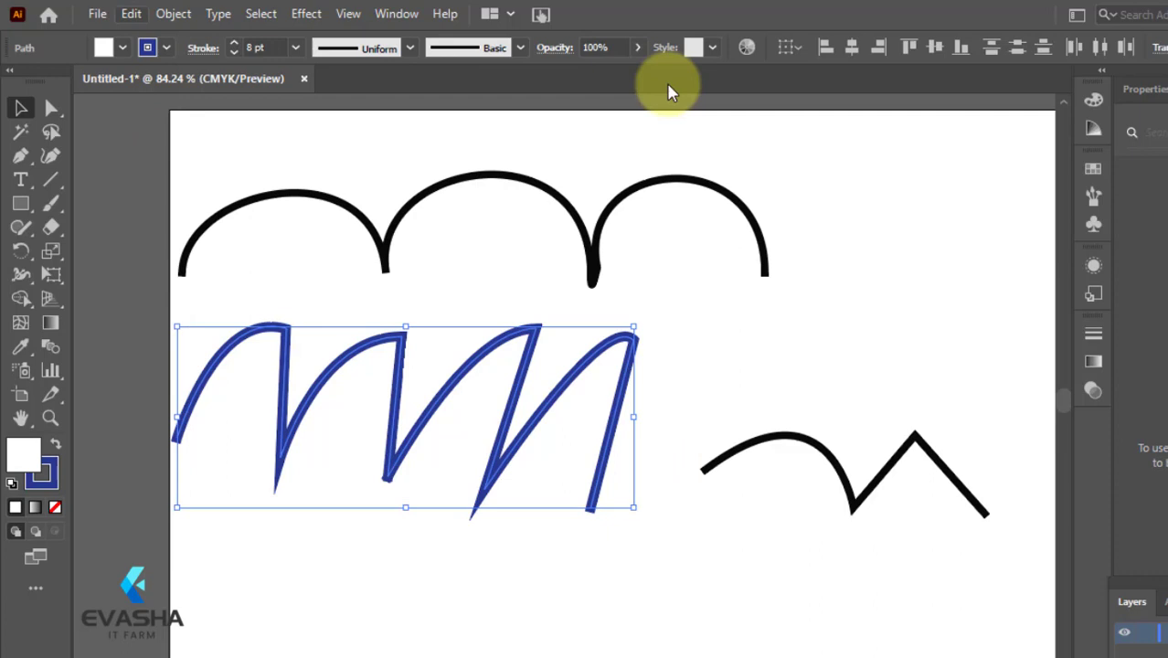
left_click(1095, 338)
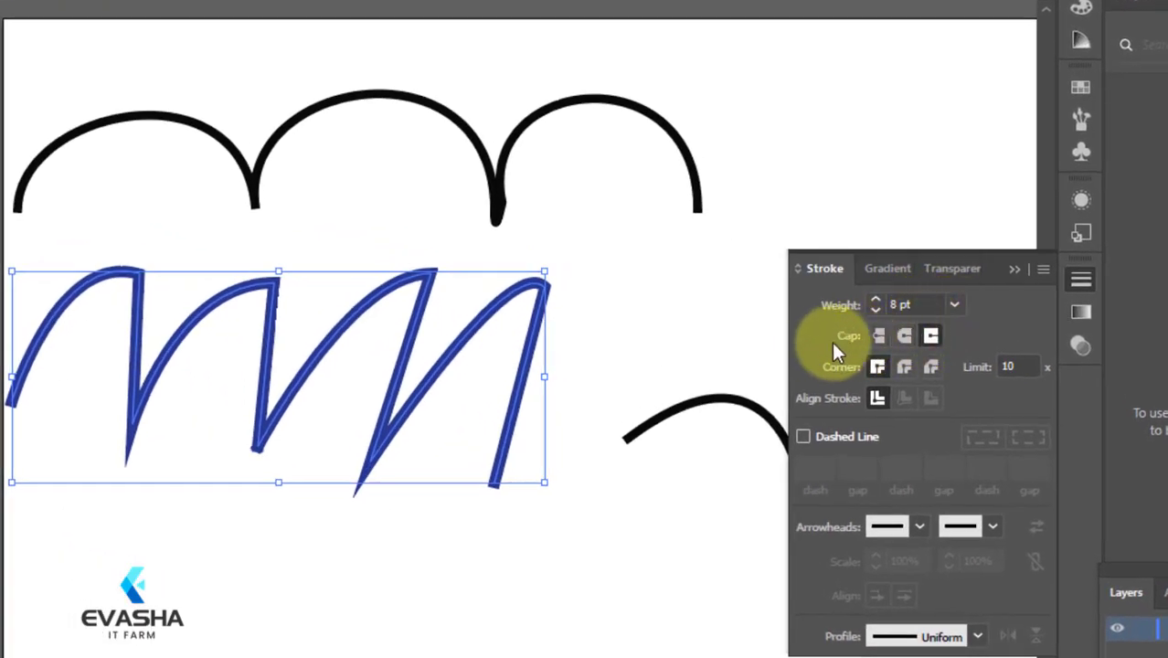
Step: Try the Butt Cap and Round Cap on both zigzag paths, ending on the Projecting Cap
left_click(875, 336)
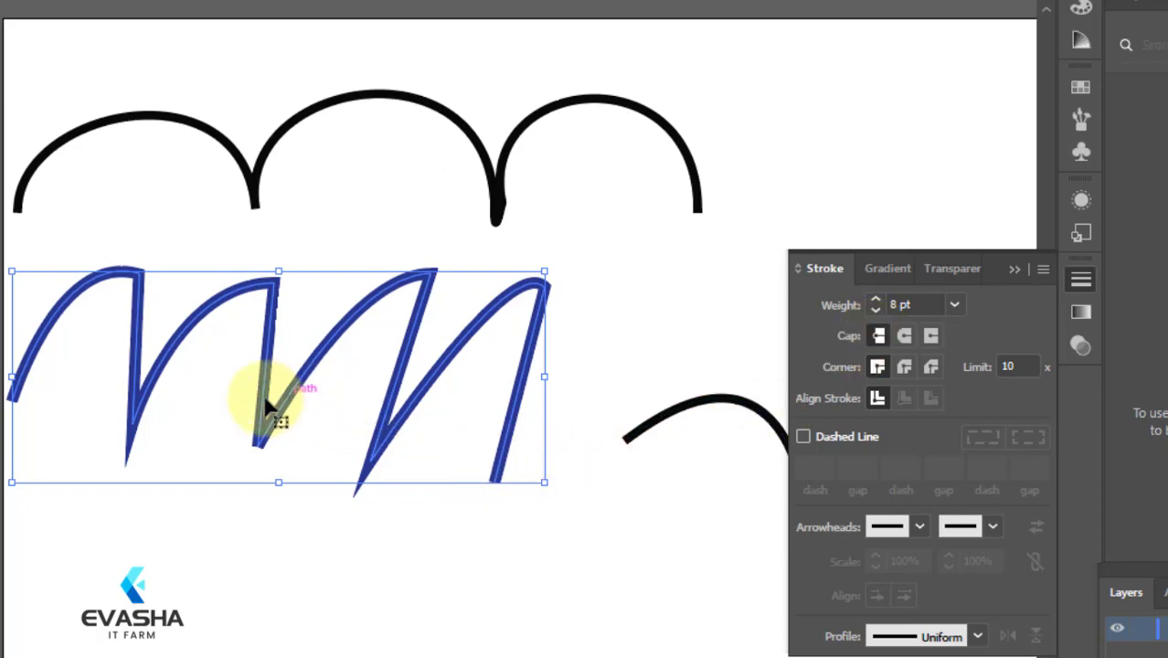
left_click(904, 334)
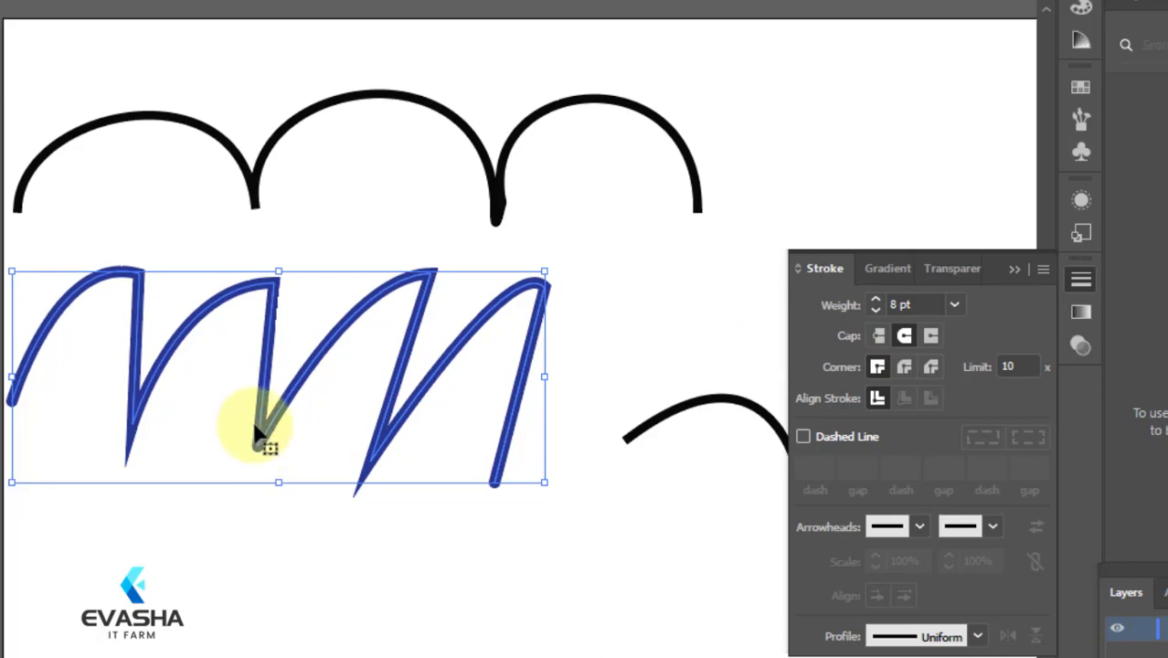
left_click(930, 335)
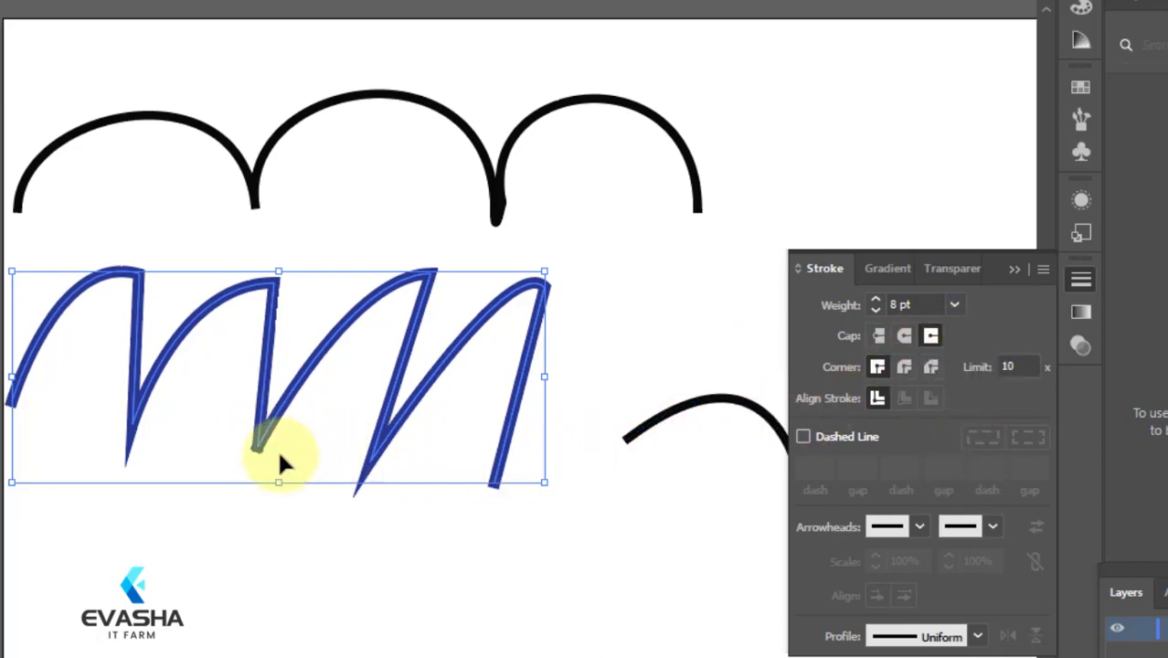
Step: Compare the round, miter and bevel corner joins on both zigzag paths, finishing with Round Join
left_click(903, 366)
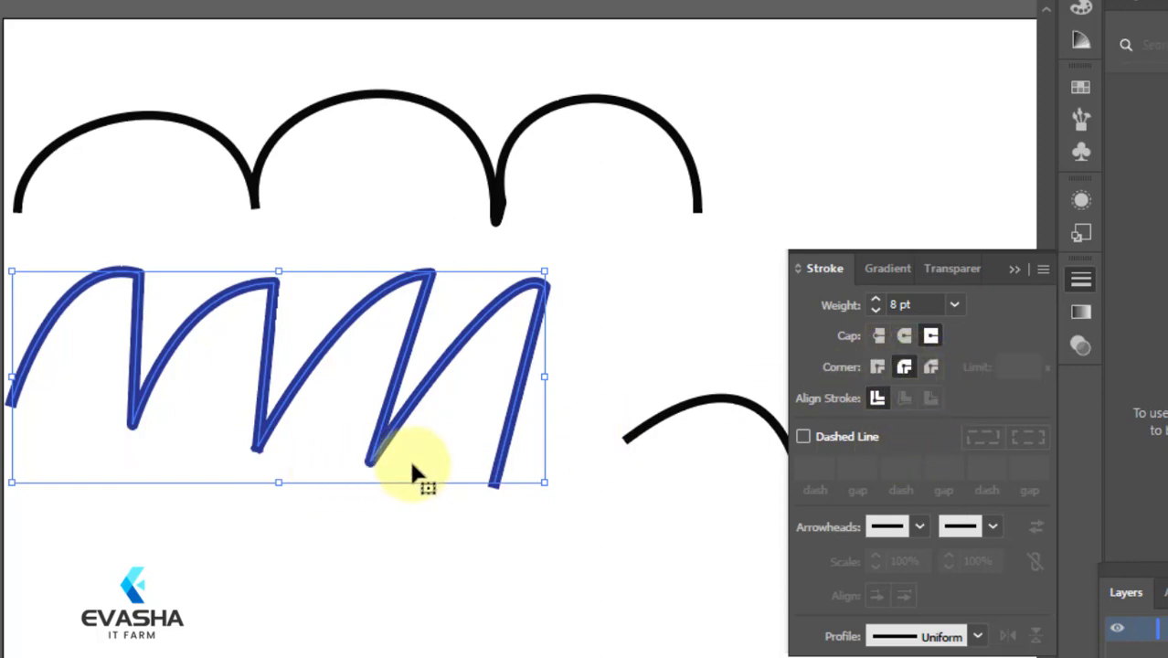
left_click(875, 364)
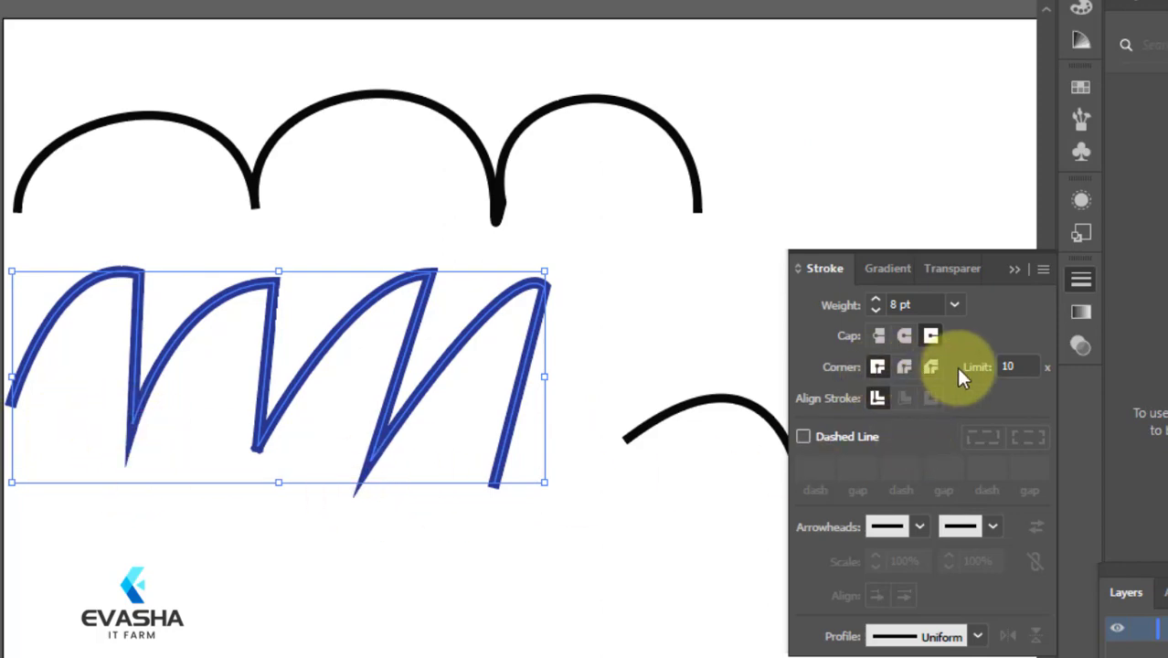
left_click(928, 366)
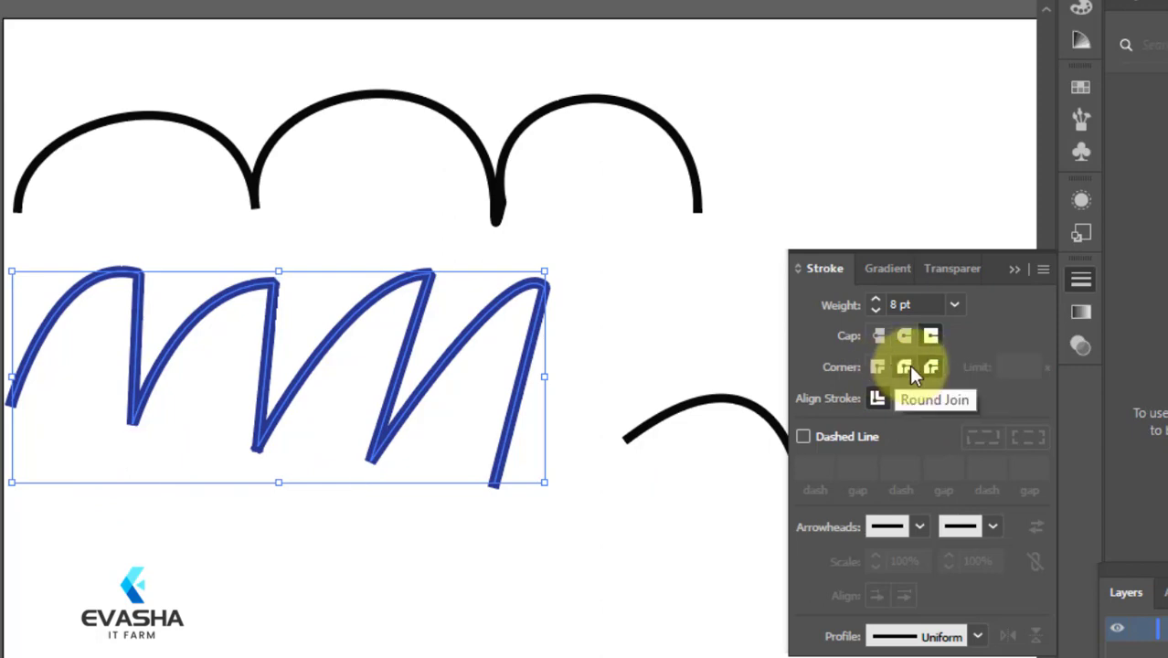
left_click(904, 367)
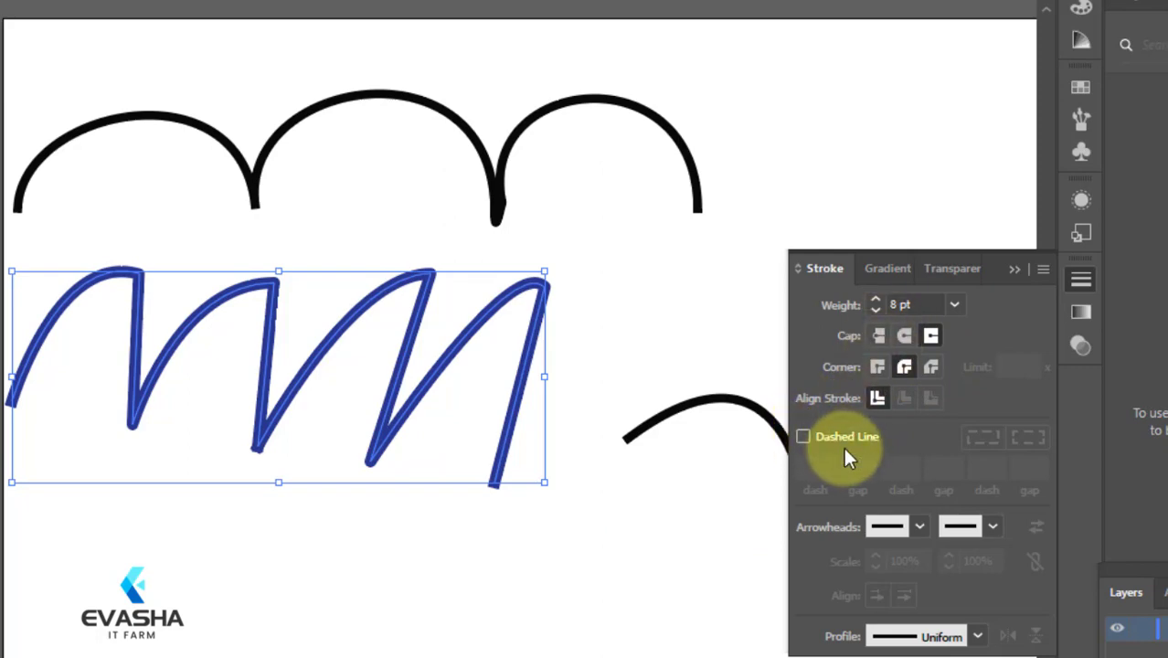
Step: Make both zigzag strokes dashed with dash and gap values of 12, 2, 7, 9, 14 and 20 pt, and deselect them
left_click(802, 439)
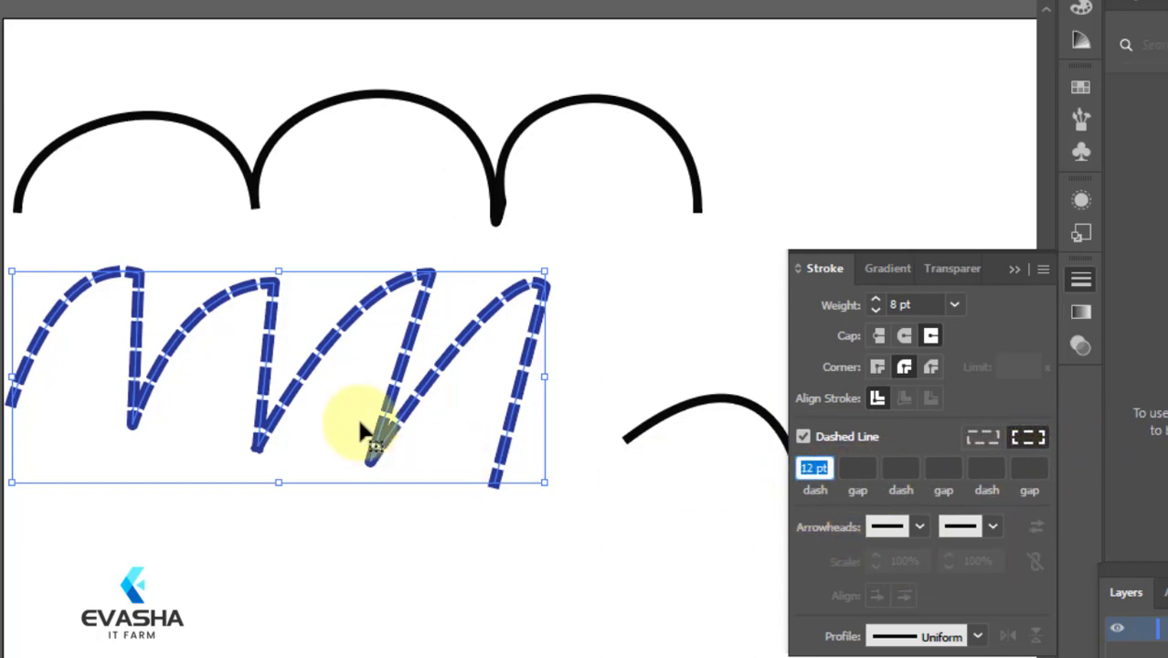
left_click(865, 468)
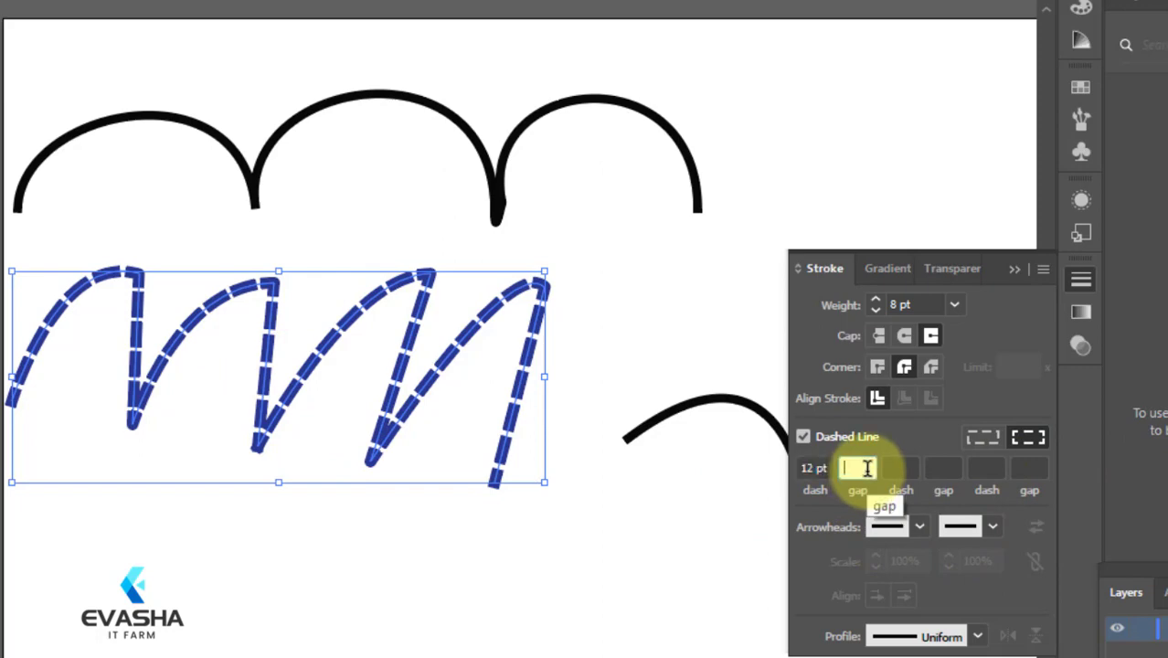
type("2")
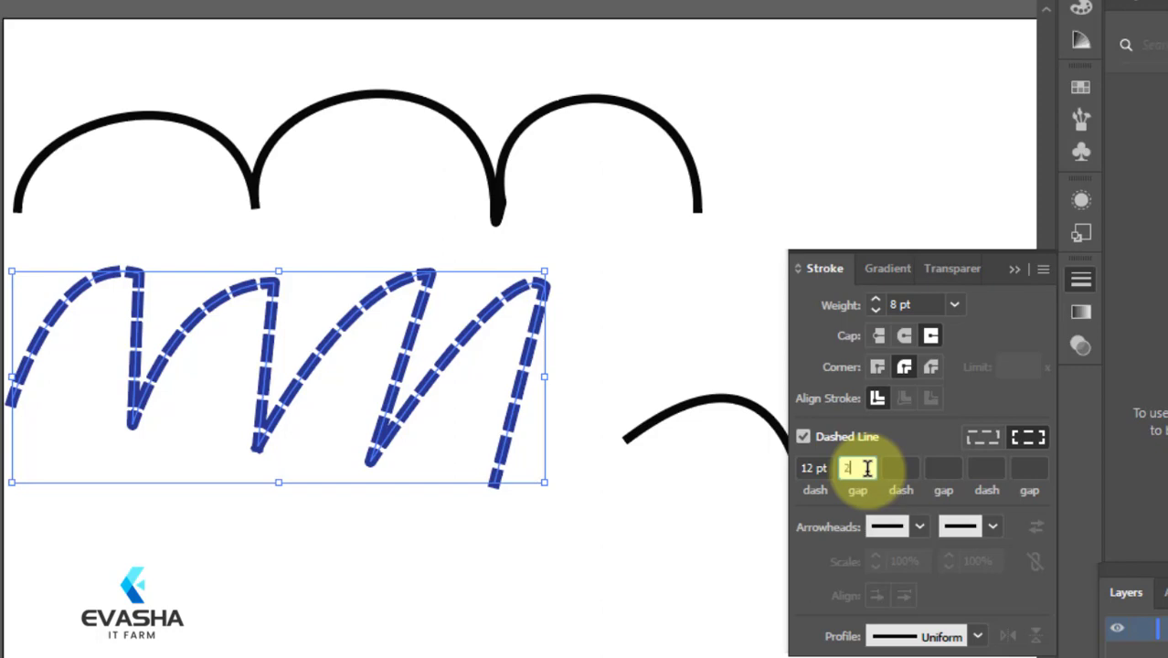
left_click(903, 467)
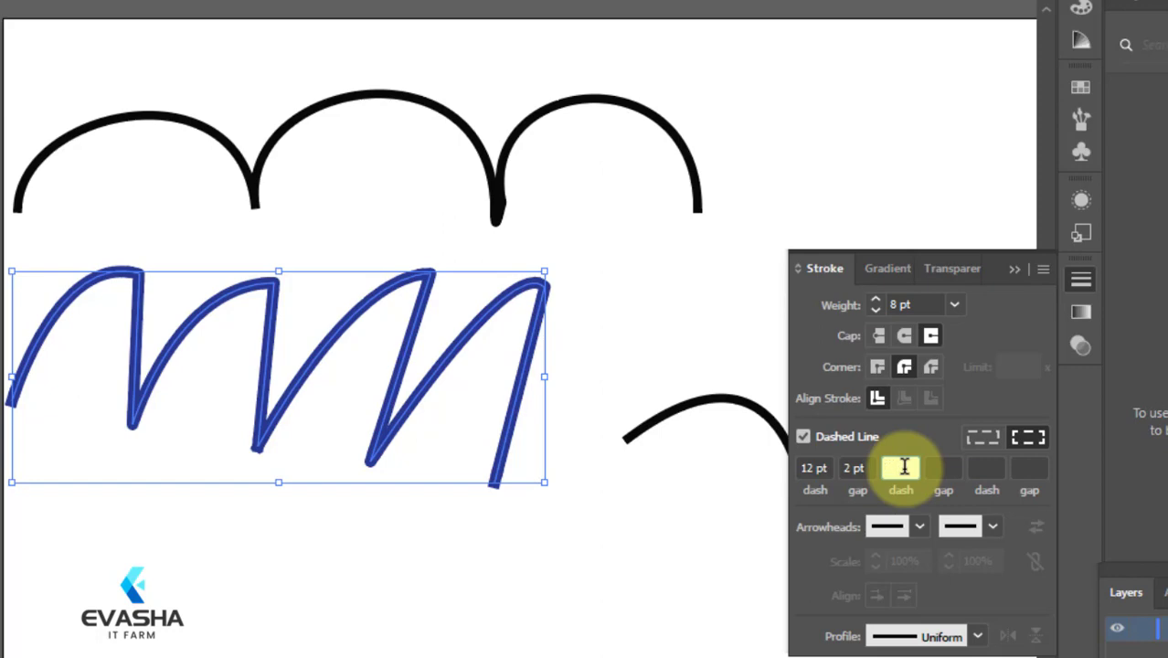
left_click(943, 468)
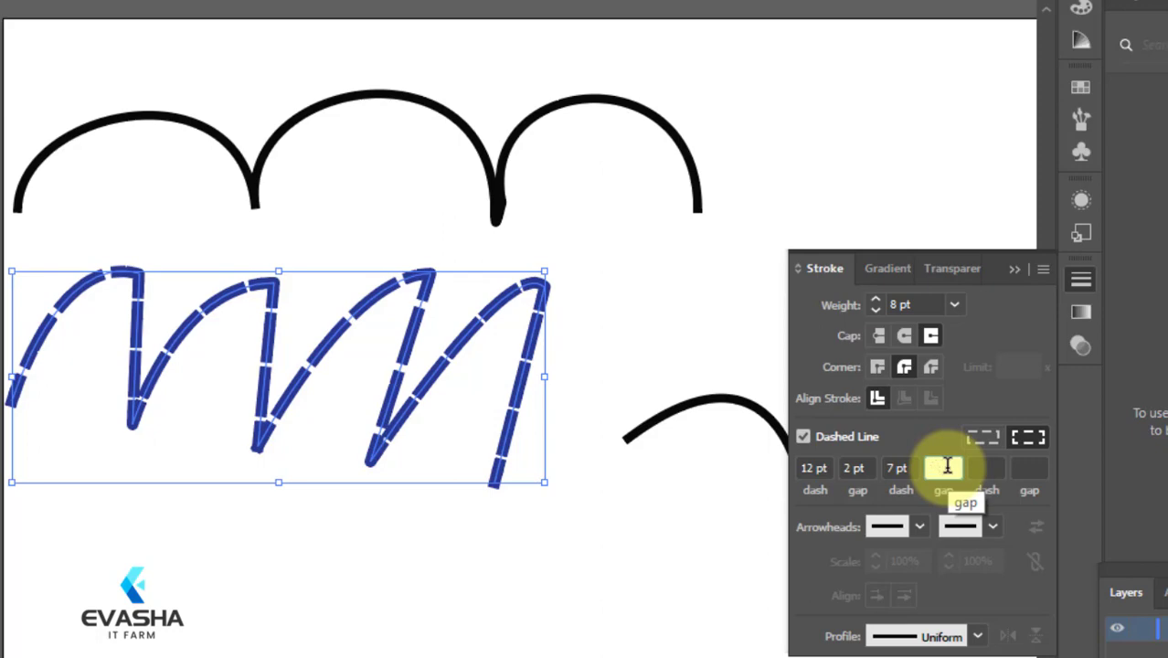
type("9")
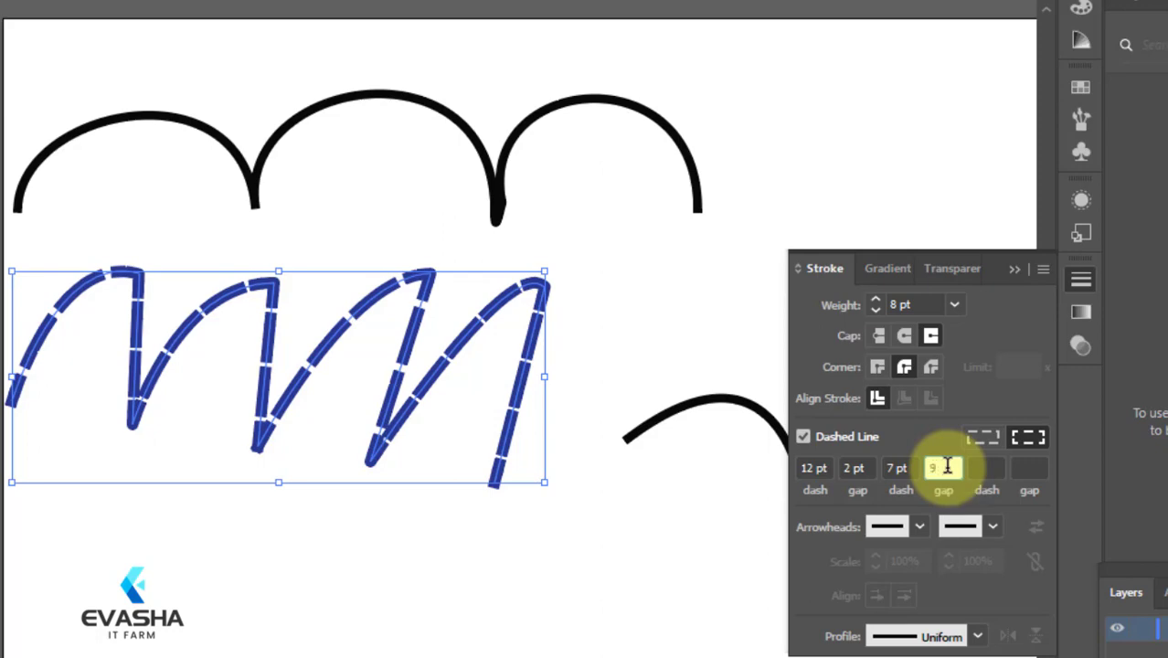
left_click(977, 466)
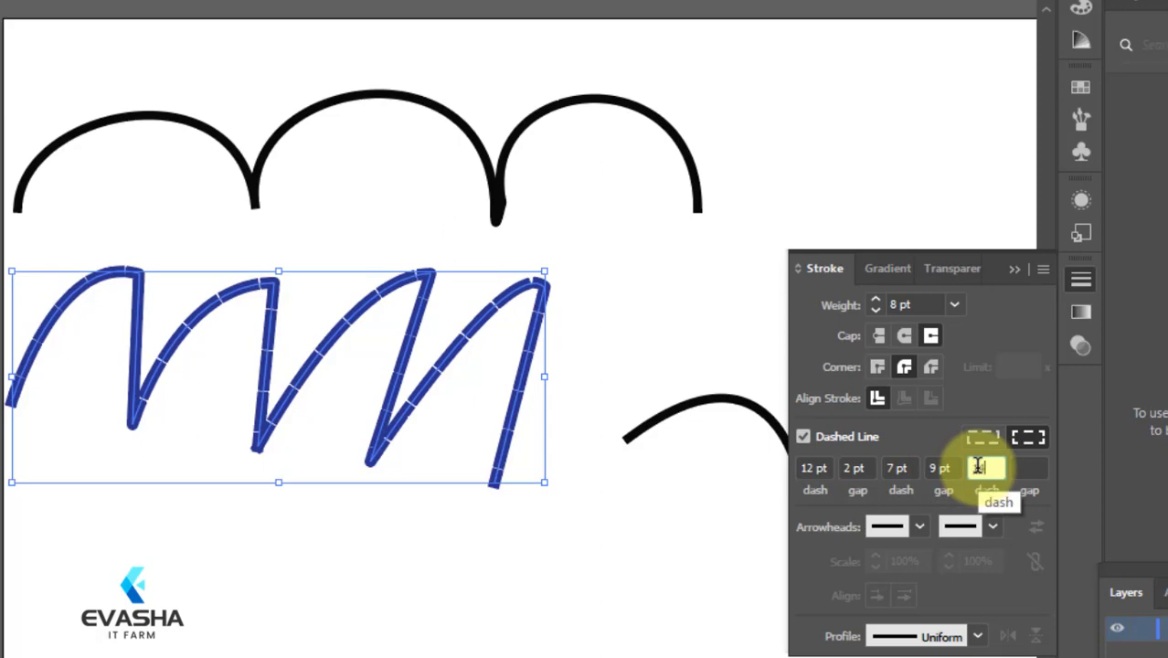
type("14")
left_click(1034, 468)
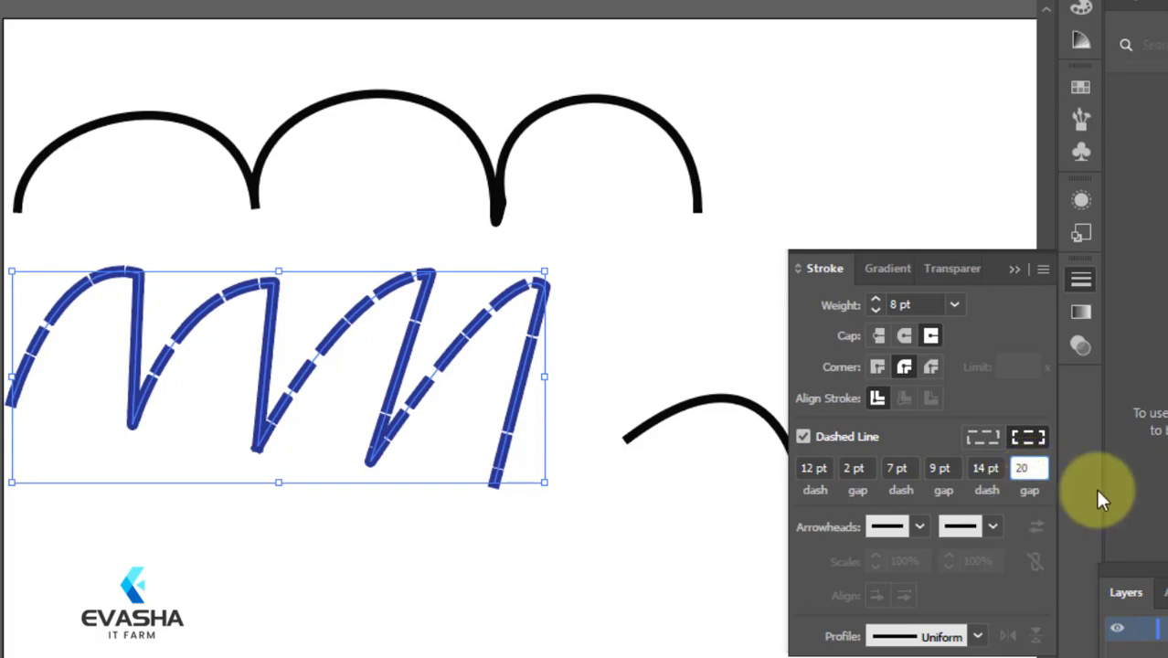
left_click(729, 490)
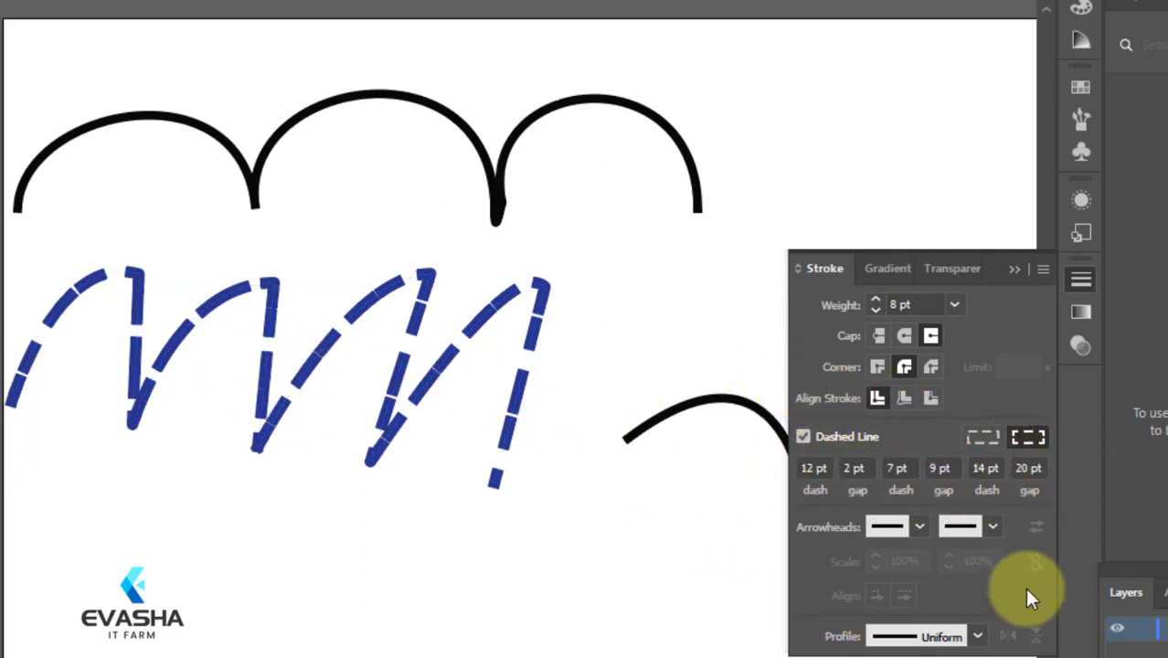
Step: Reselect both zigzag paths and add the Arrow 1 arrowhead to their start and end points
left_click(919, 526)
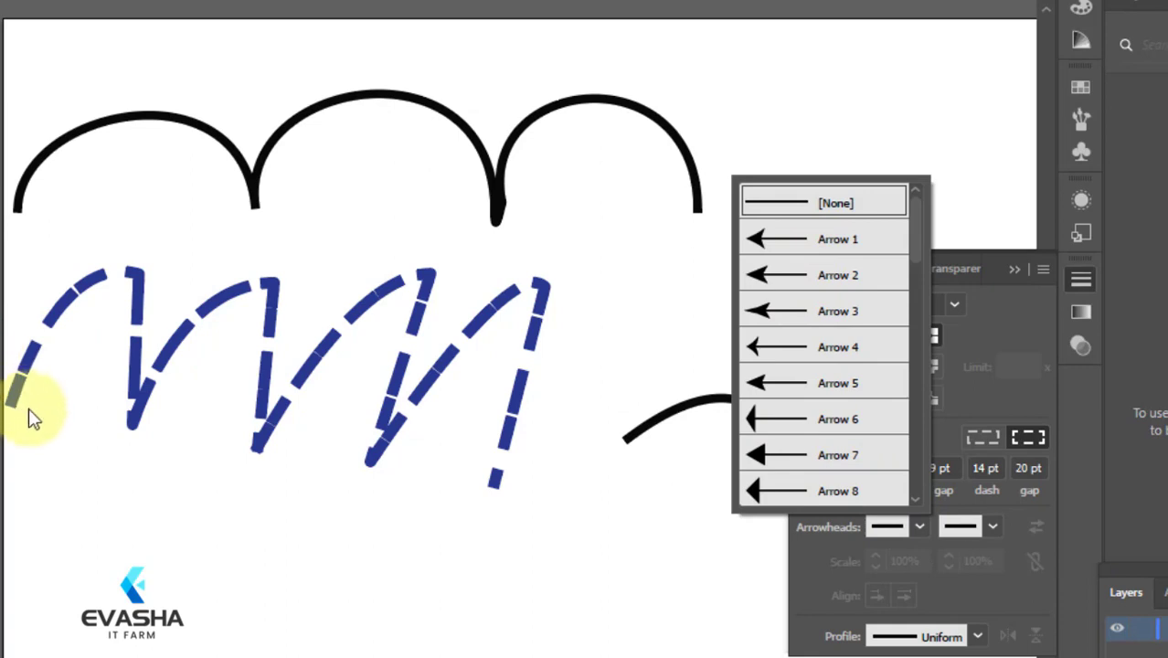
left_click(766, 241)
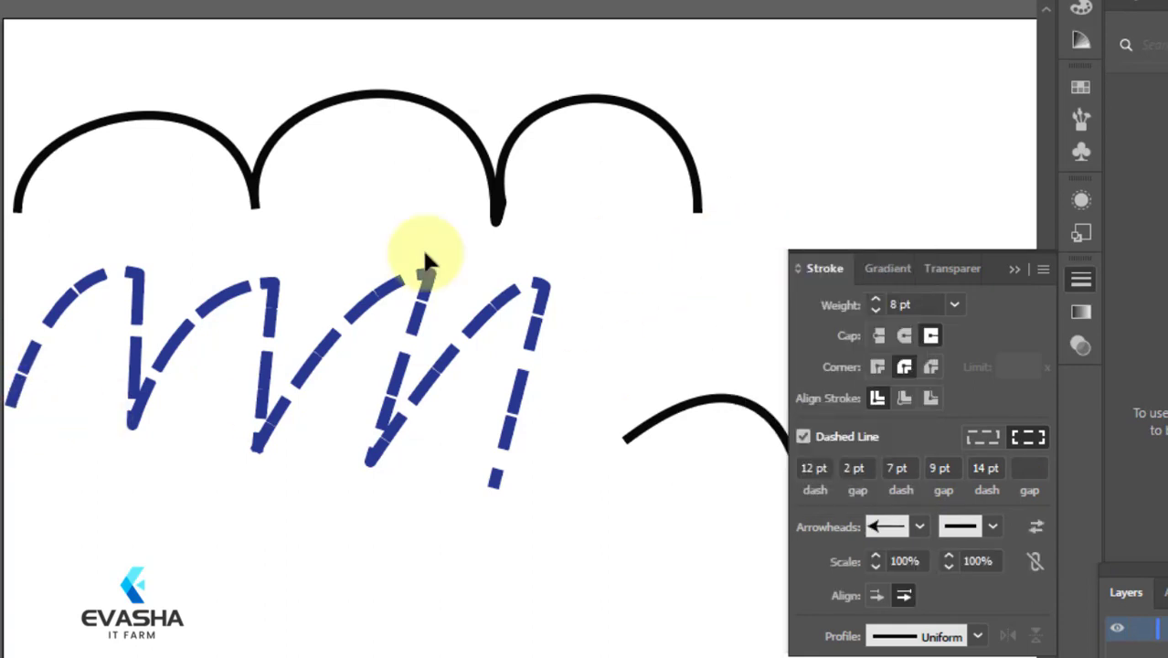
left_click_drag(47, 253, 521, 512)
left_click(888, 527)
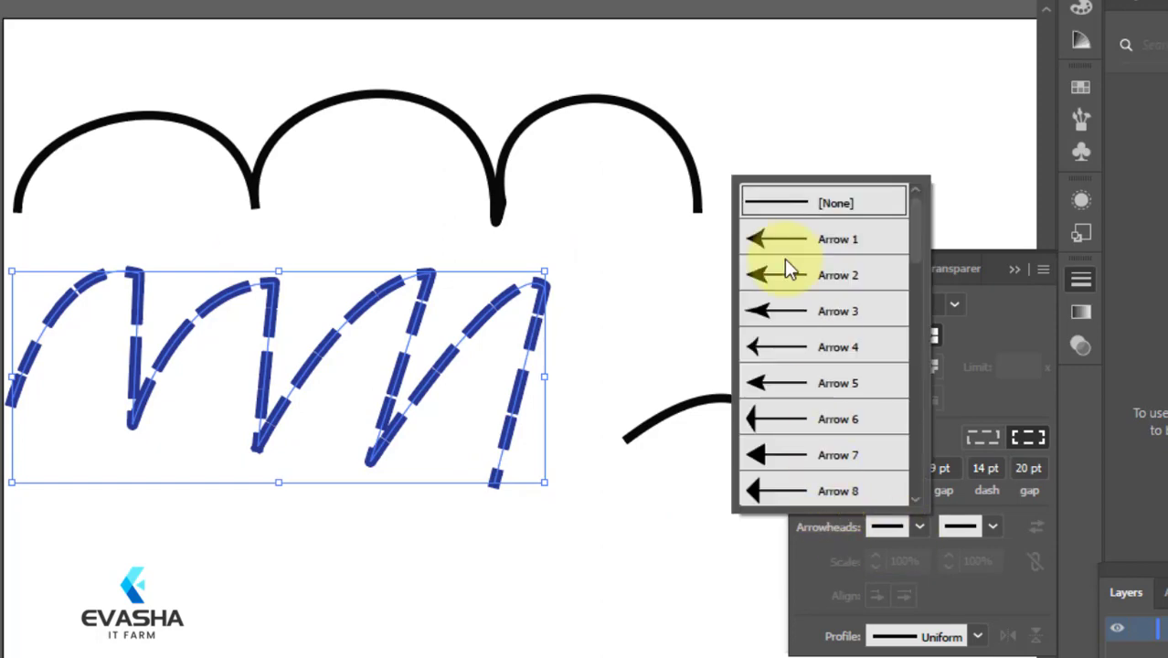
left_click(763, 243)
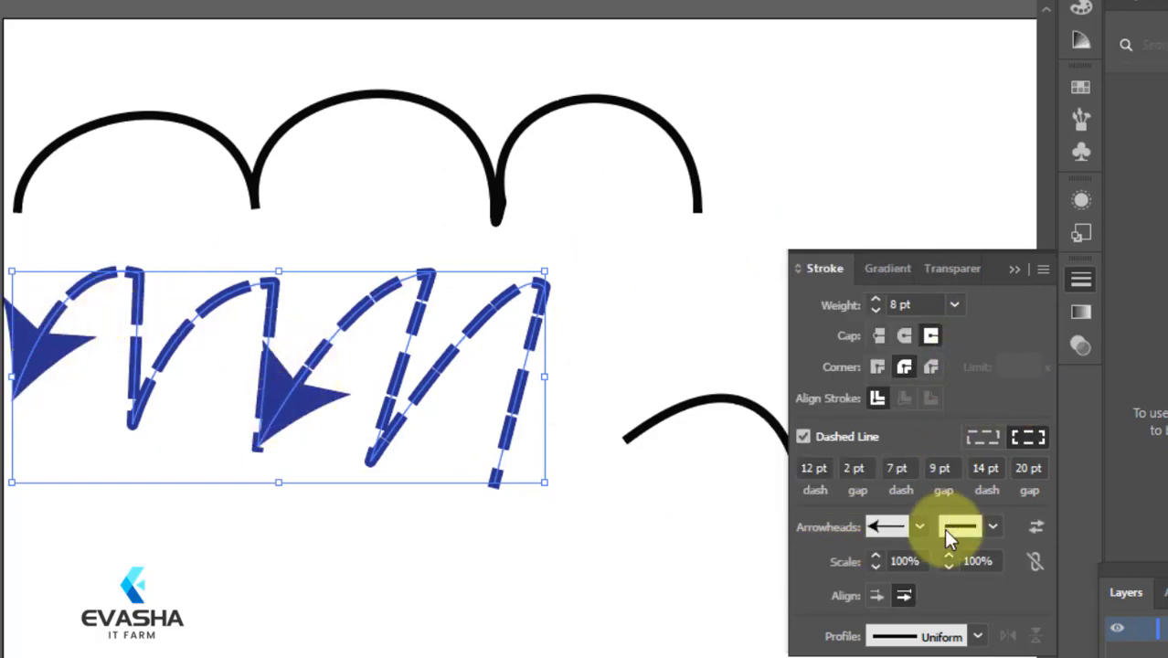
left_click(992, 528)
left_click(879, 239)
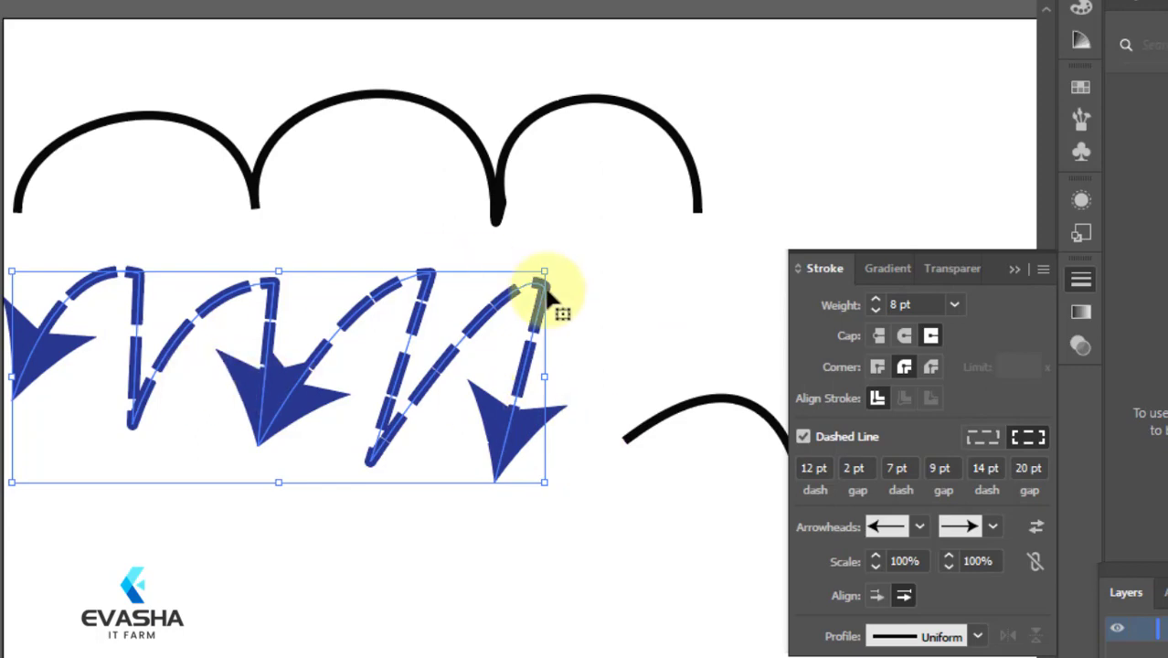
Step: Set the start and end arrowheads of both zigzag paths back to None
left_click(991, 526)
scroll(981, 361, "up", 1)
left_click(932, 203)
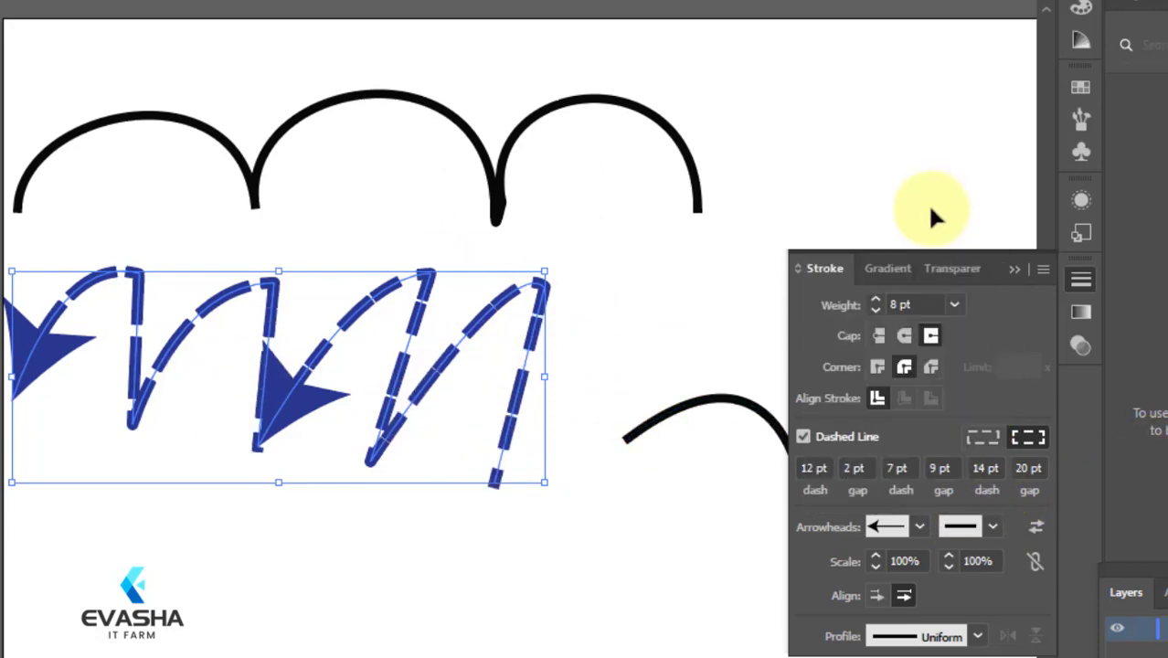
left_click(919, 527)
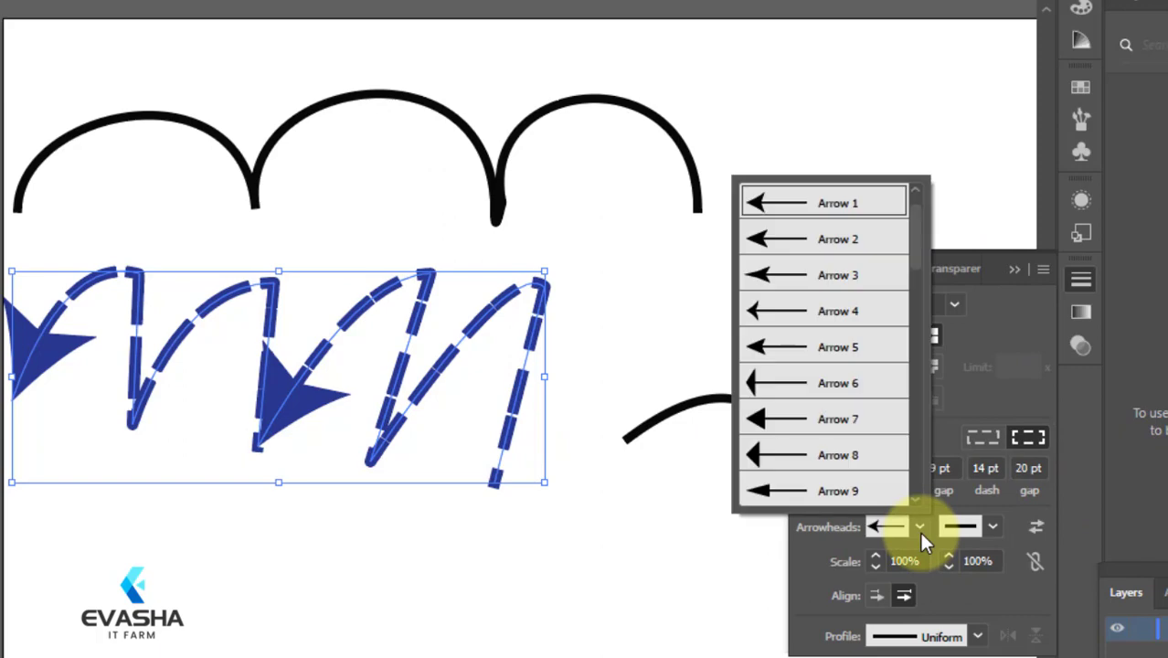
scroll(880, 219, "up", 1)
left_click(876, 210)
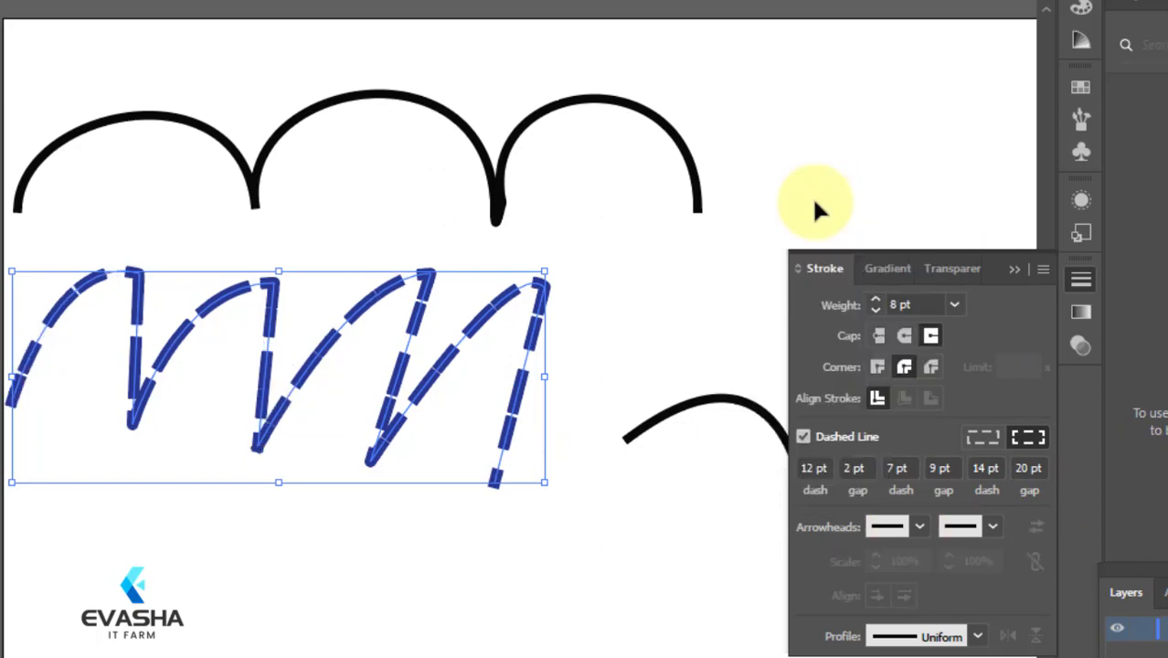
Step: View the stroke width profiles, keeping Uniform, and turn off the dashed line on both zigzag paths
left_click(977, 637)
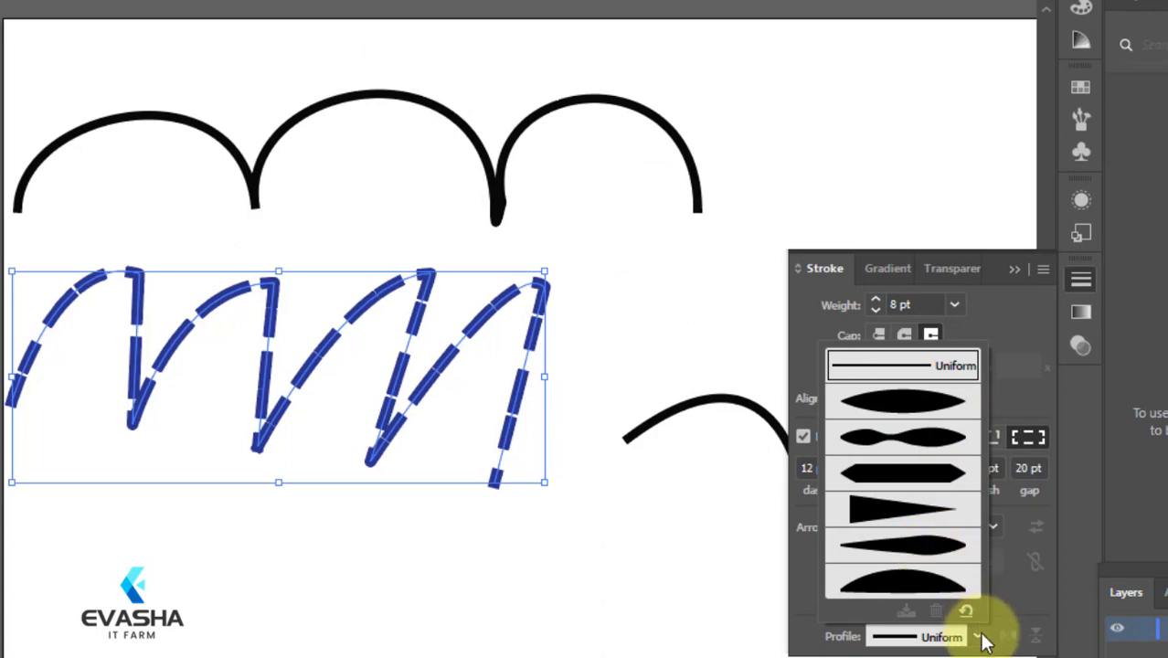
left_click(944, 636)
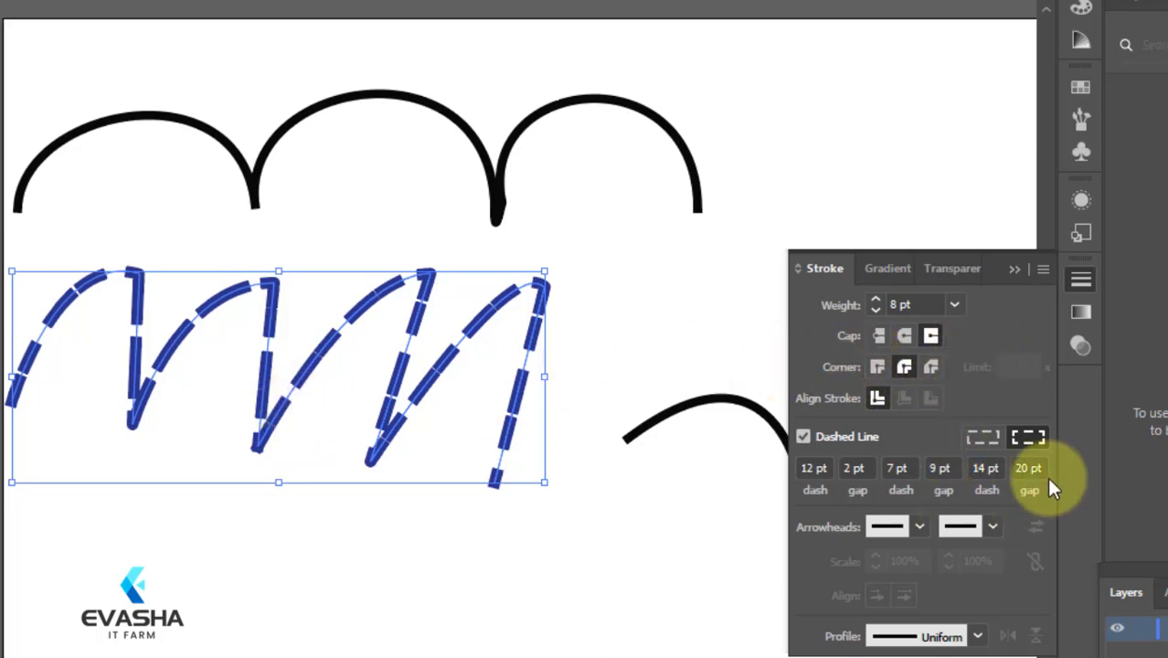
left_click(803, 438)
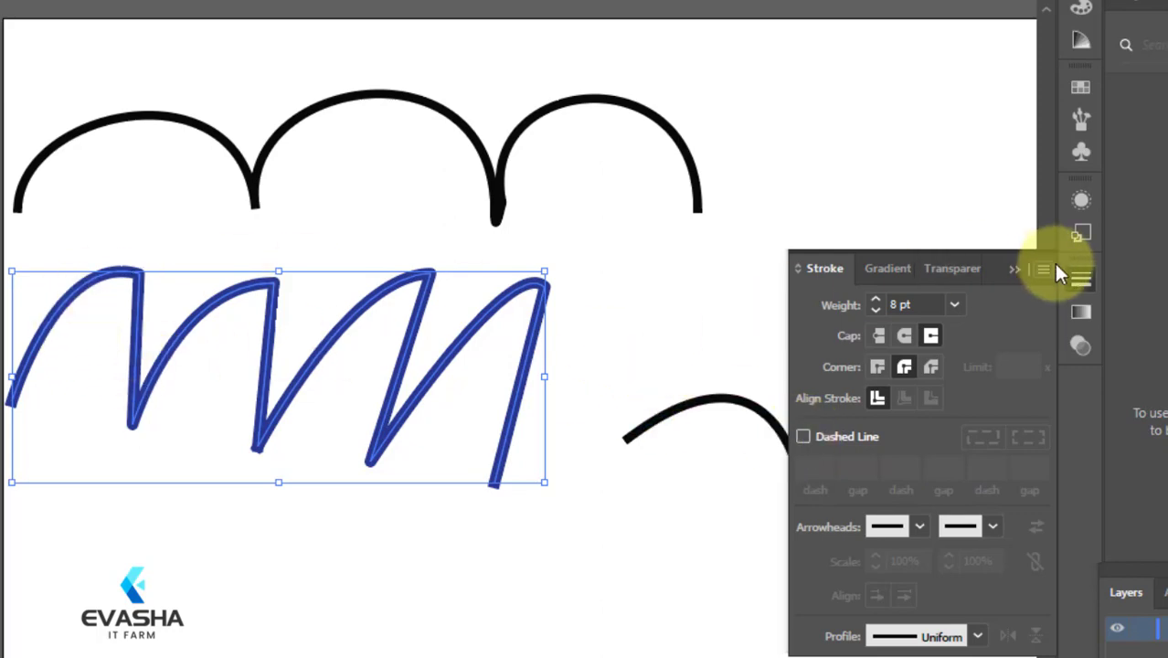
Step: Fill both zigzag paths with a white-to-black gradient, trying the linear, radial and freeform types and ending on linear
left_click(883, 270)
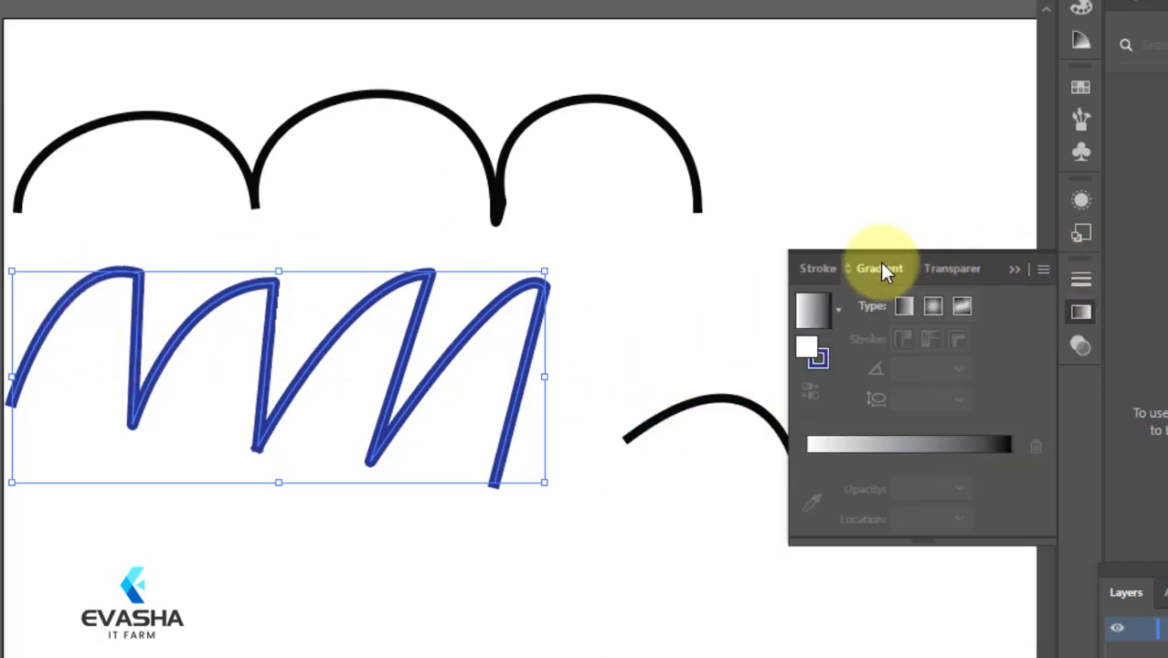
left_click(904, 306)
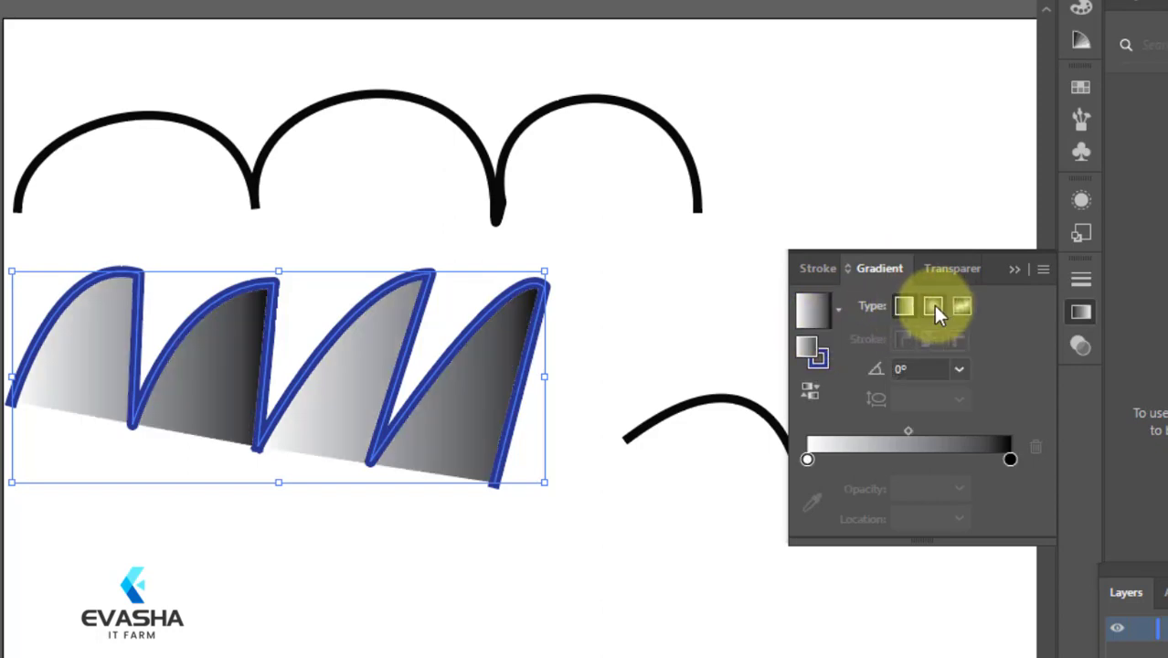
left_click(933, 307)
left_click(962, 309)
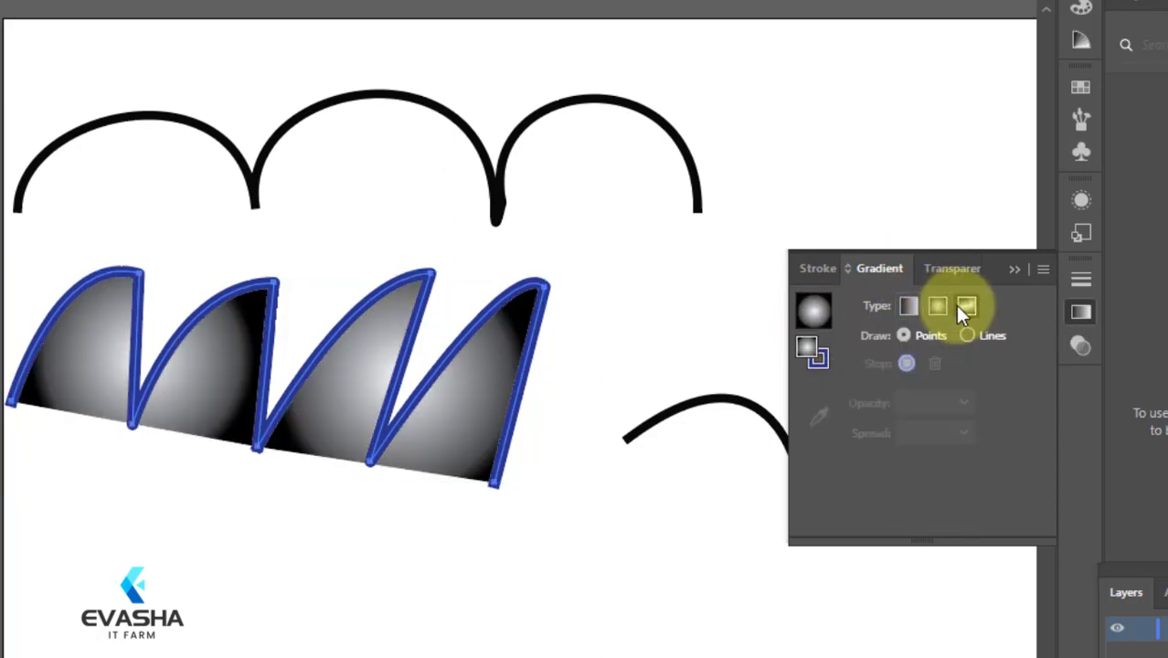
left_click(812, 315)
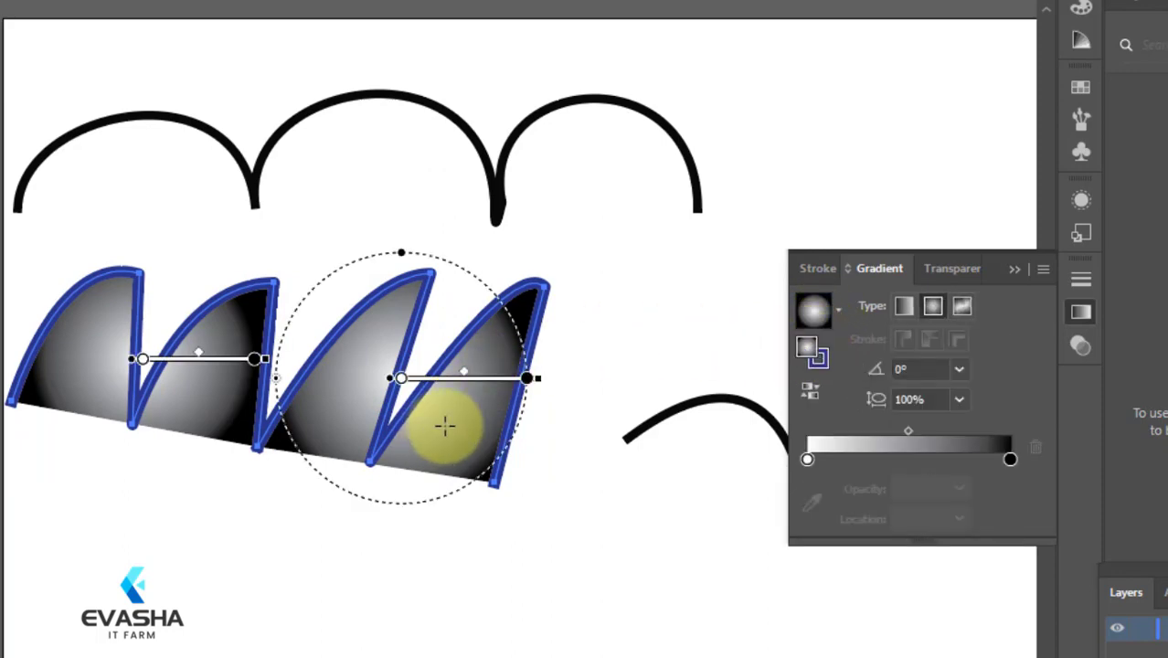
left_click(900, 307)
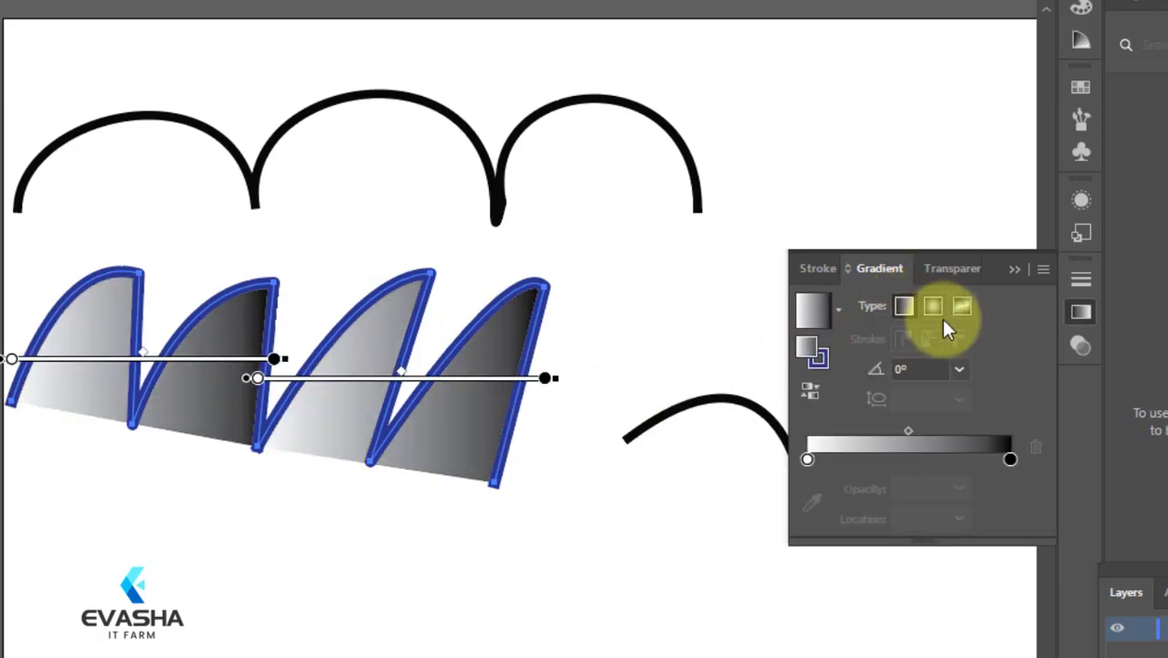
Step: Review the transparency, stroke and gradient options available for the selected zigzag paths
left_click(950, 271)
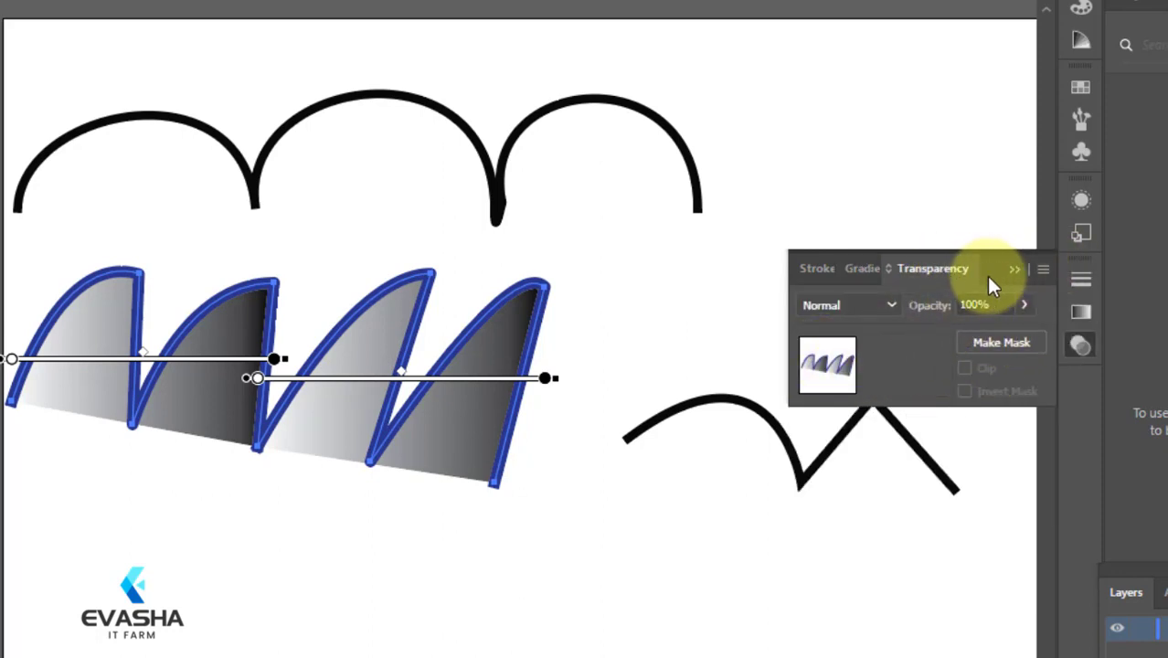
left_click(946, 304)
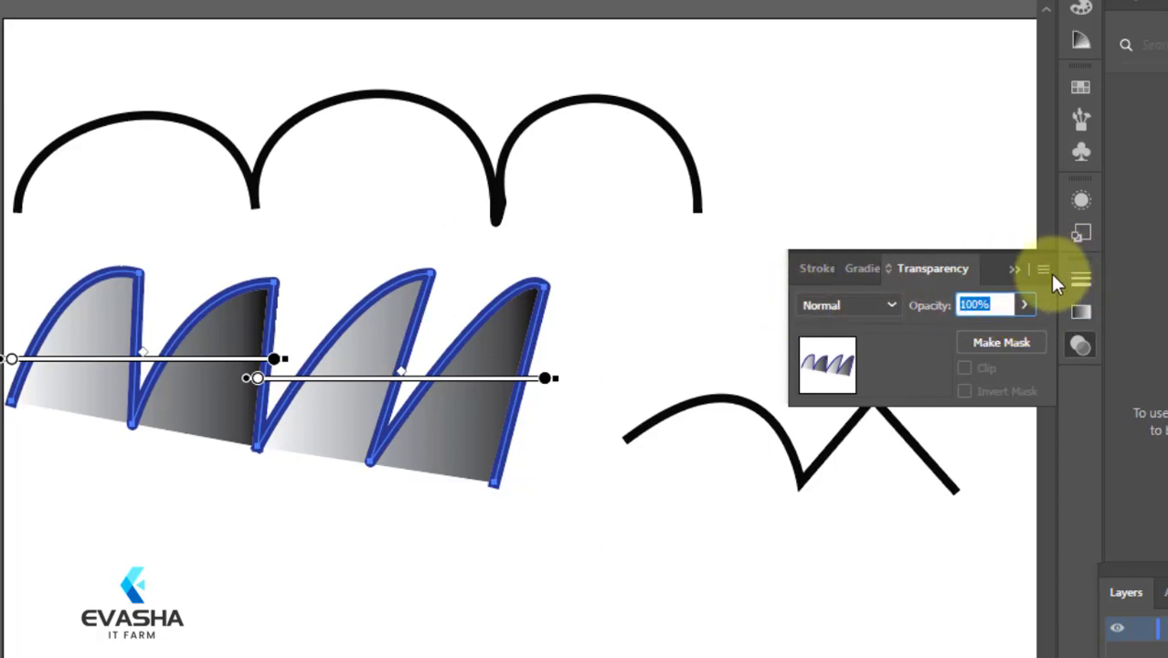
left_click(1076, 275)
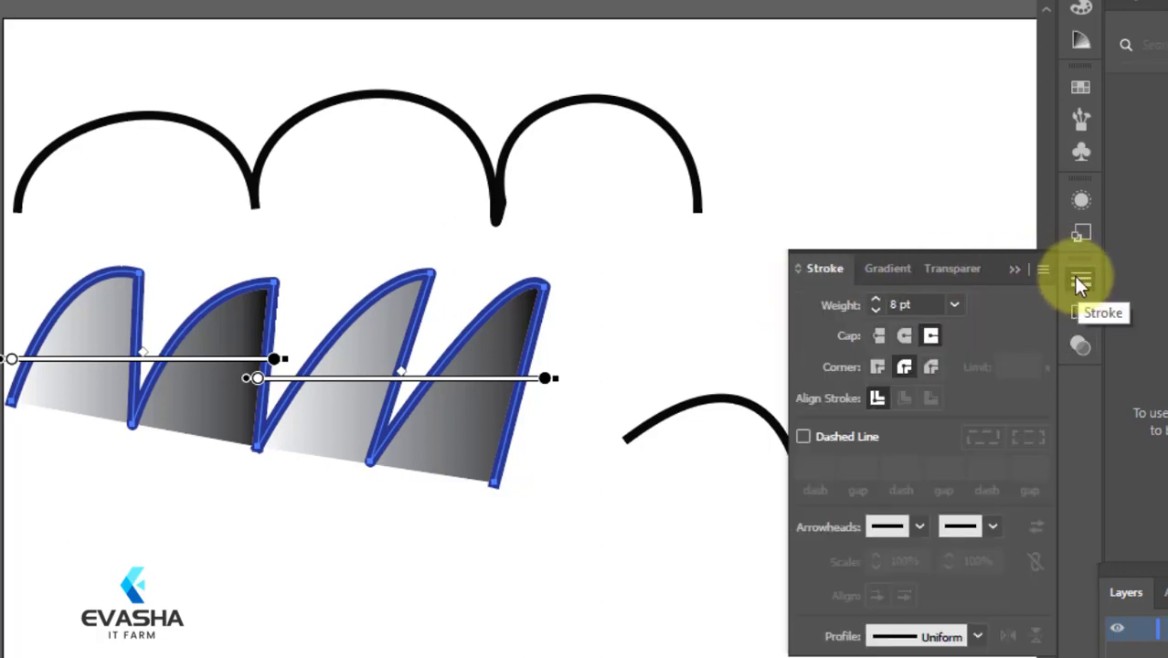
left_click(1081, 277)
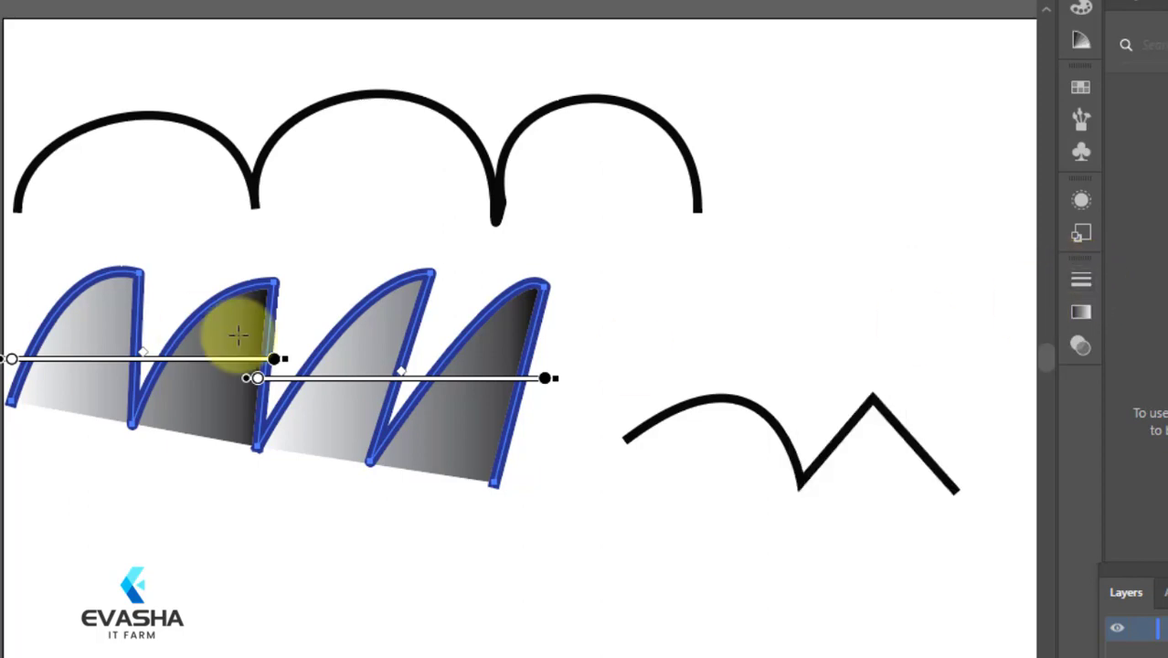
left_click(1081, 278)
left_click(932, 268)
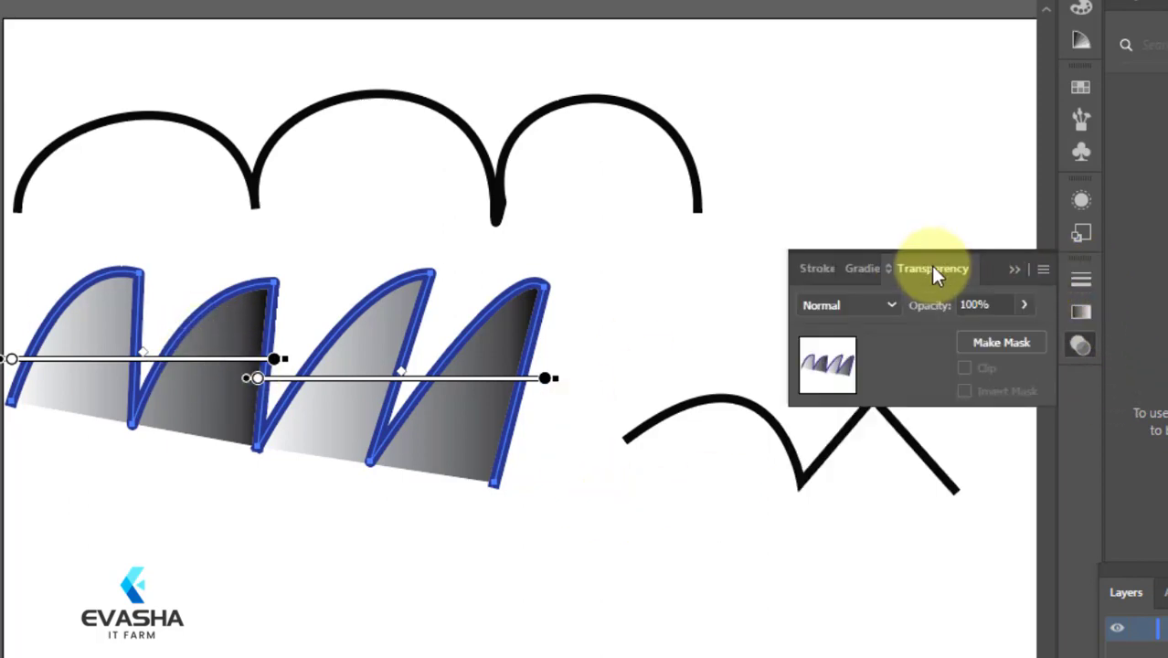
left_click(862, 267)
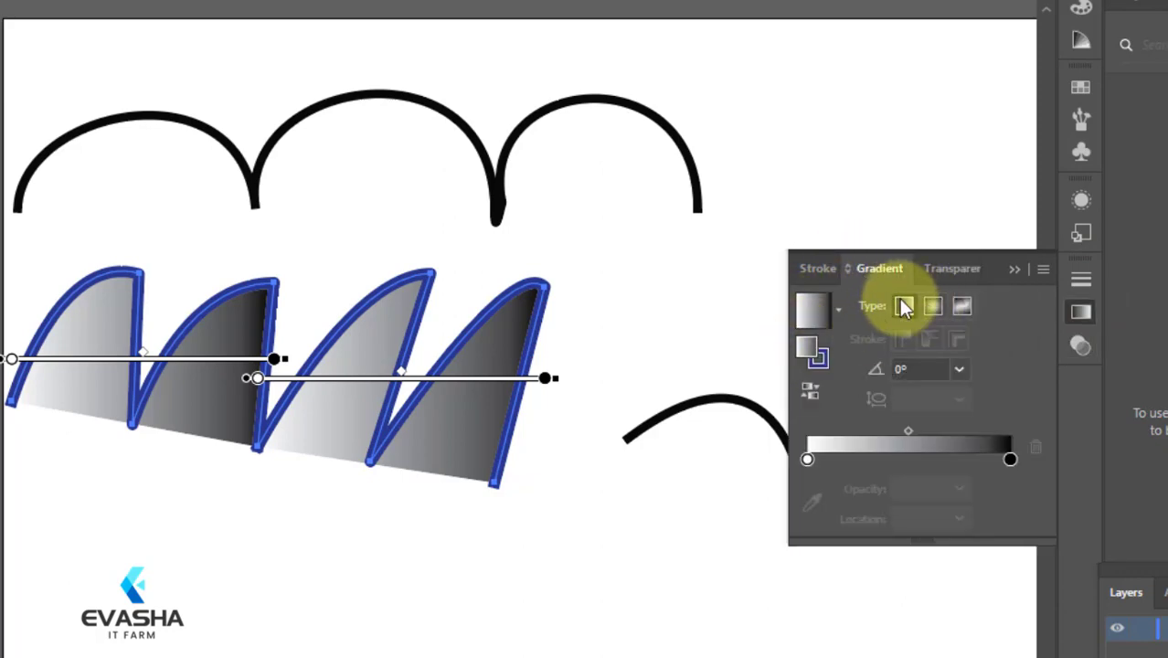
Step: Try the radial and freeform gradients on both zigzag paths, then fill them with solid crimson E5134F
left_click(933, 306)
left_click(959, 308)
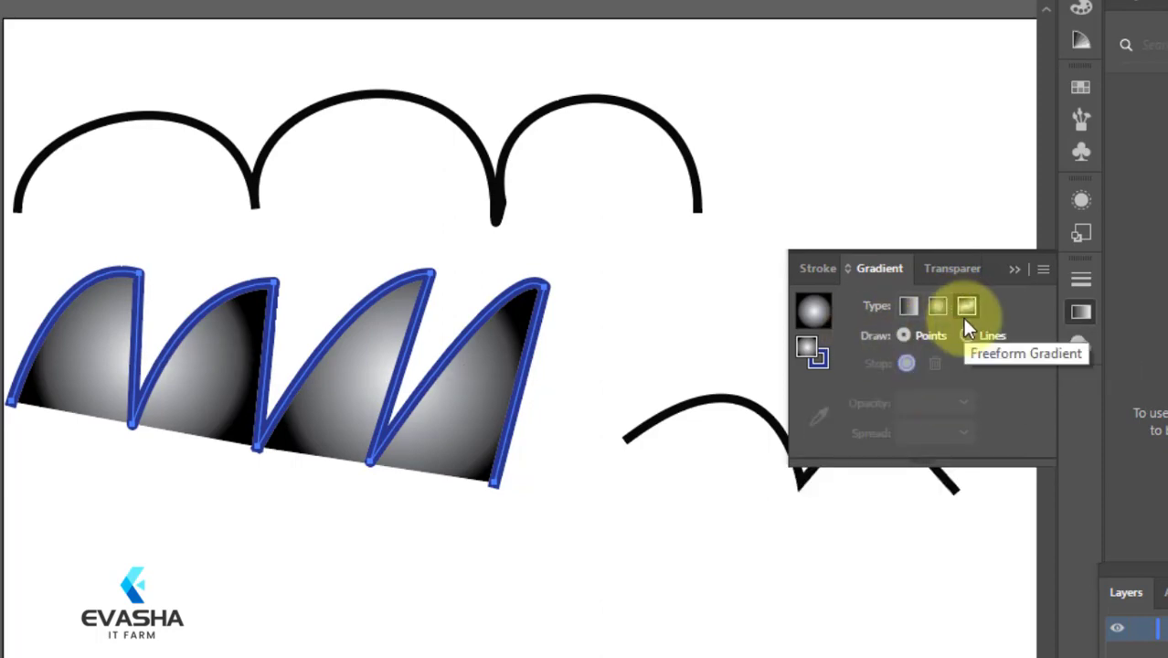
double_click(808, 347)
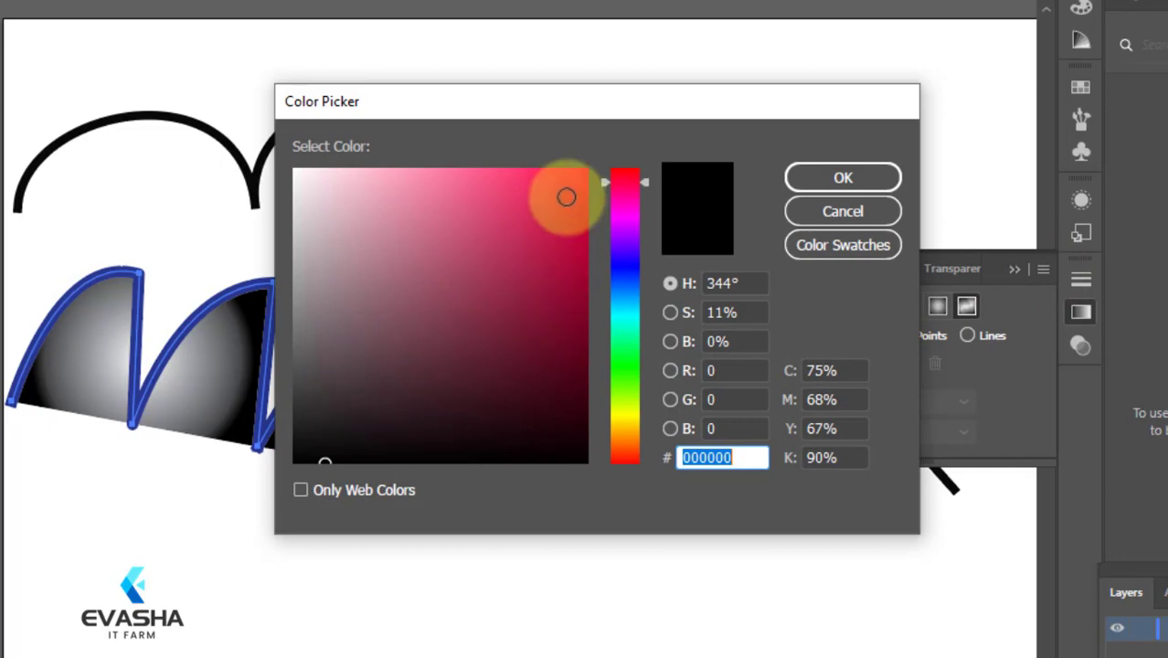
left_click(563, 198)
left_click(822, 179)
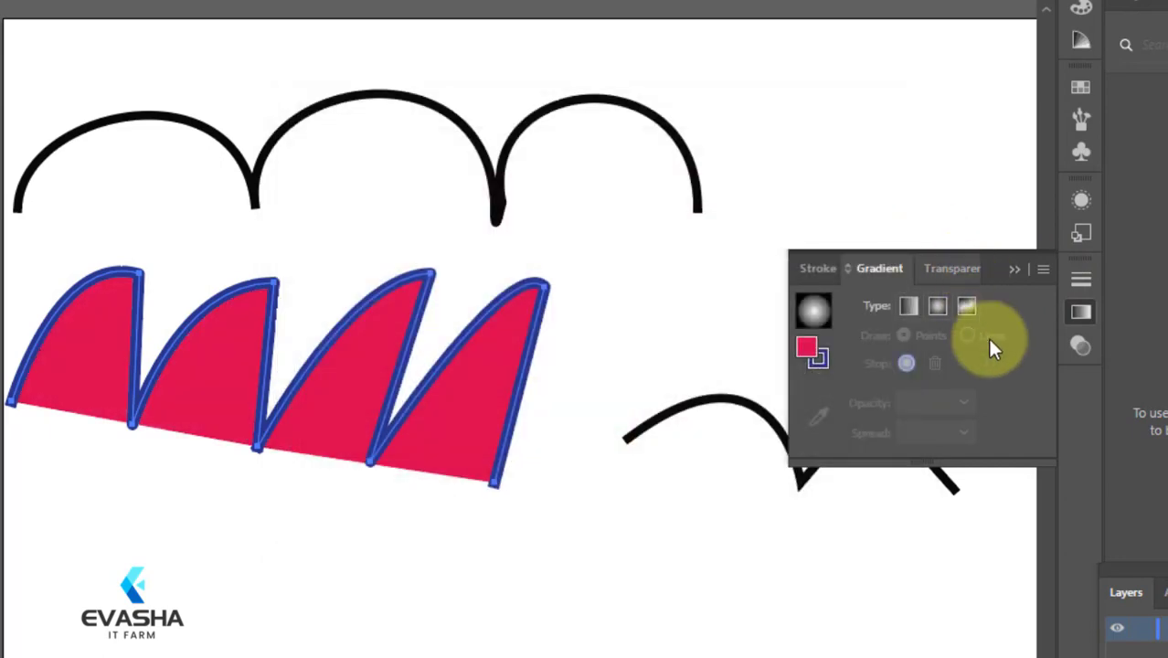
Step: Set the fill of both zigzag paths to near-white F2EDEF
left_click(1041, 270)
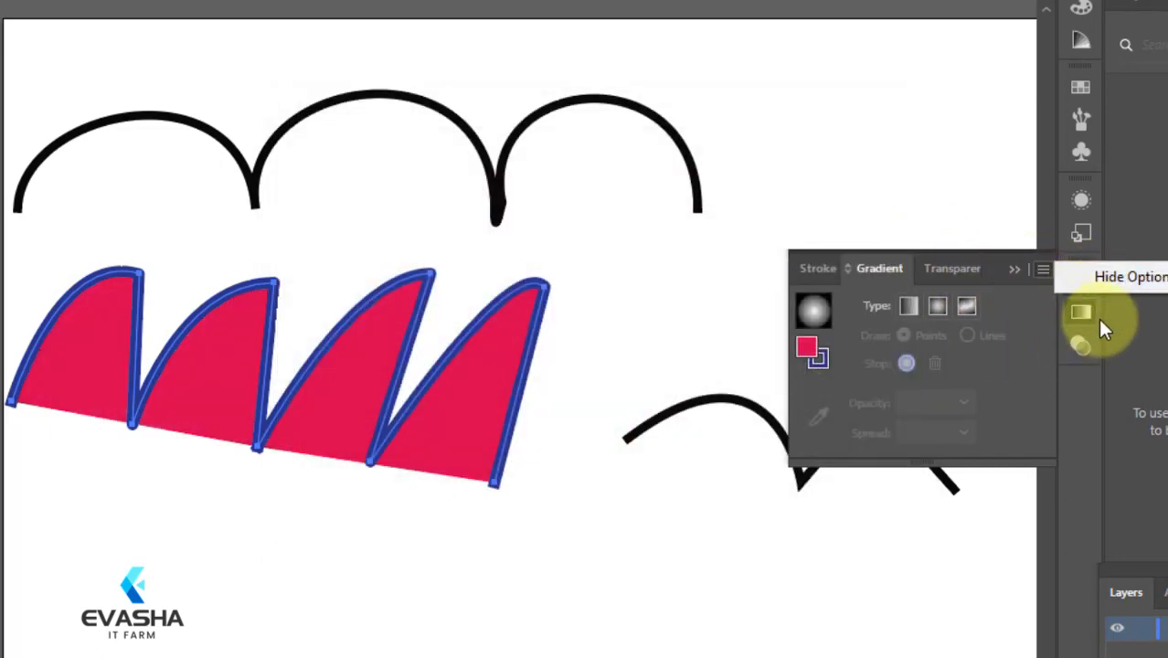
left_click(1076, 282)
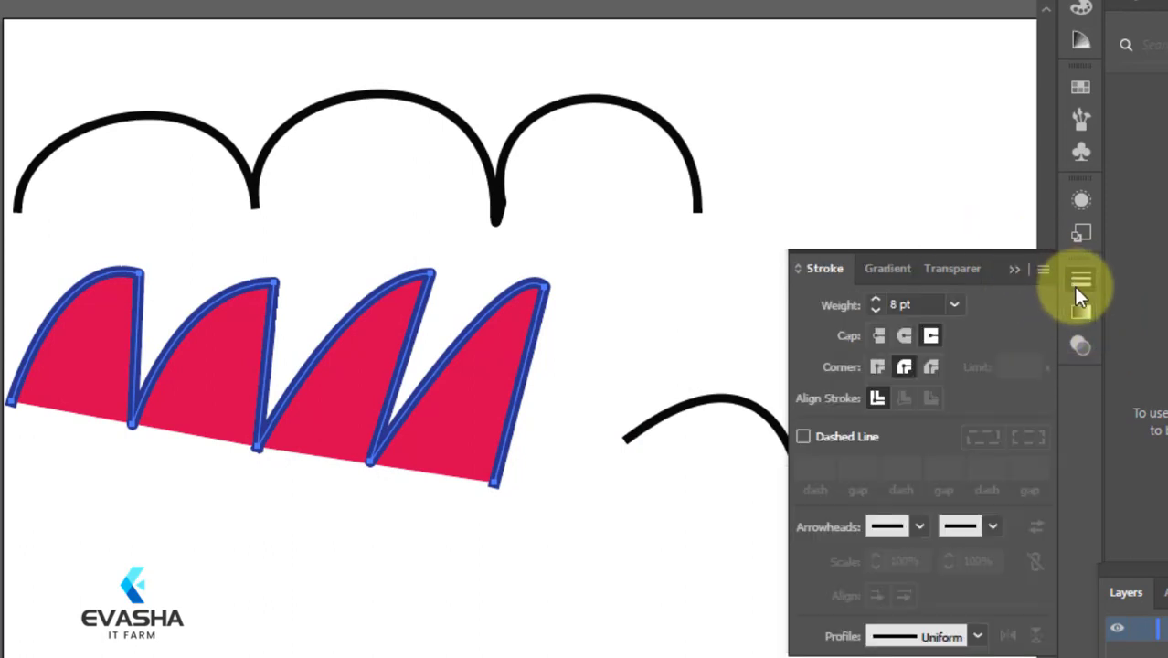
left_click(1078, 278)
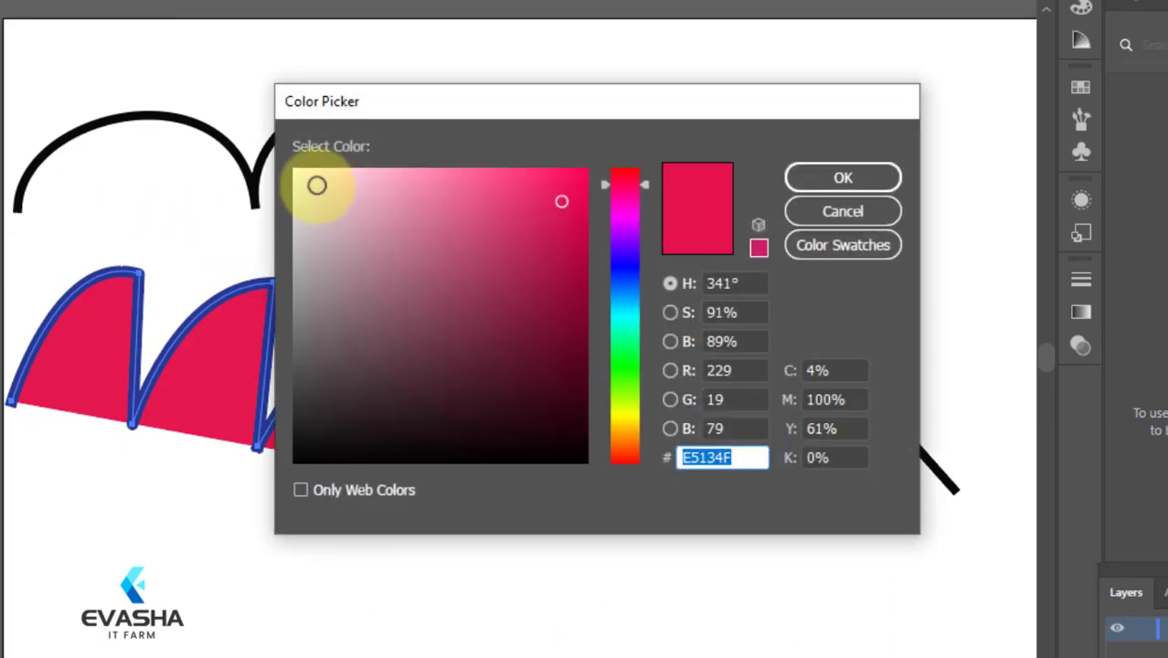
left_click(299, 183)
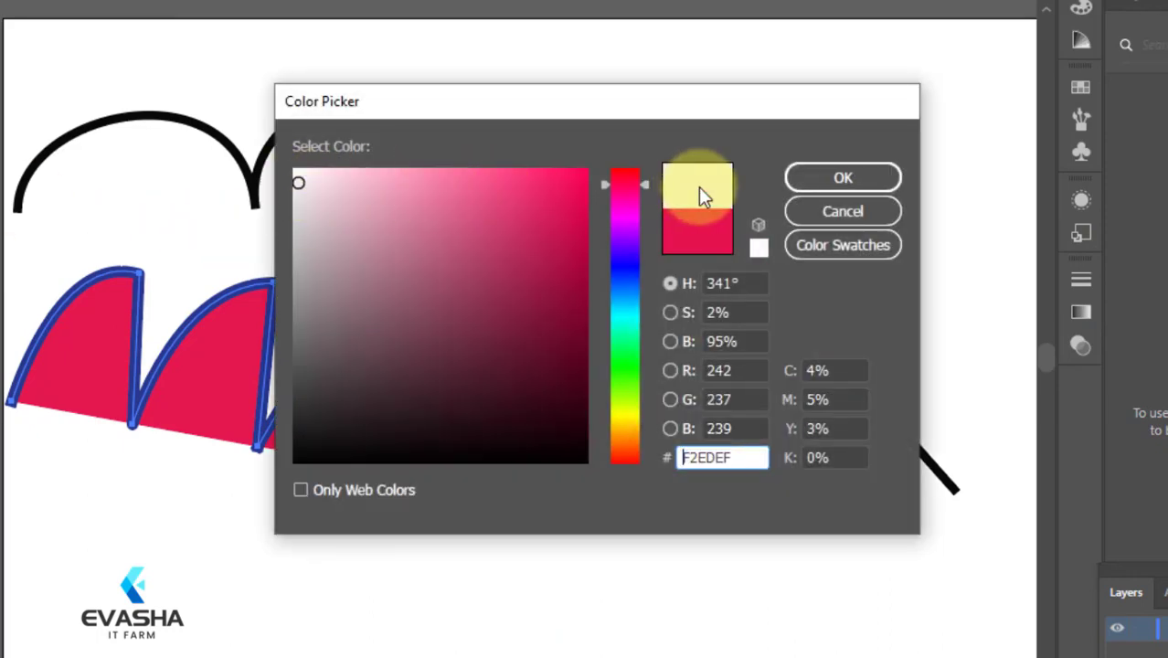
left_click(801, 182)
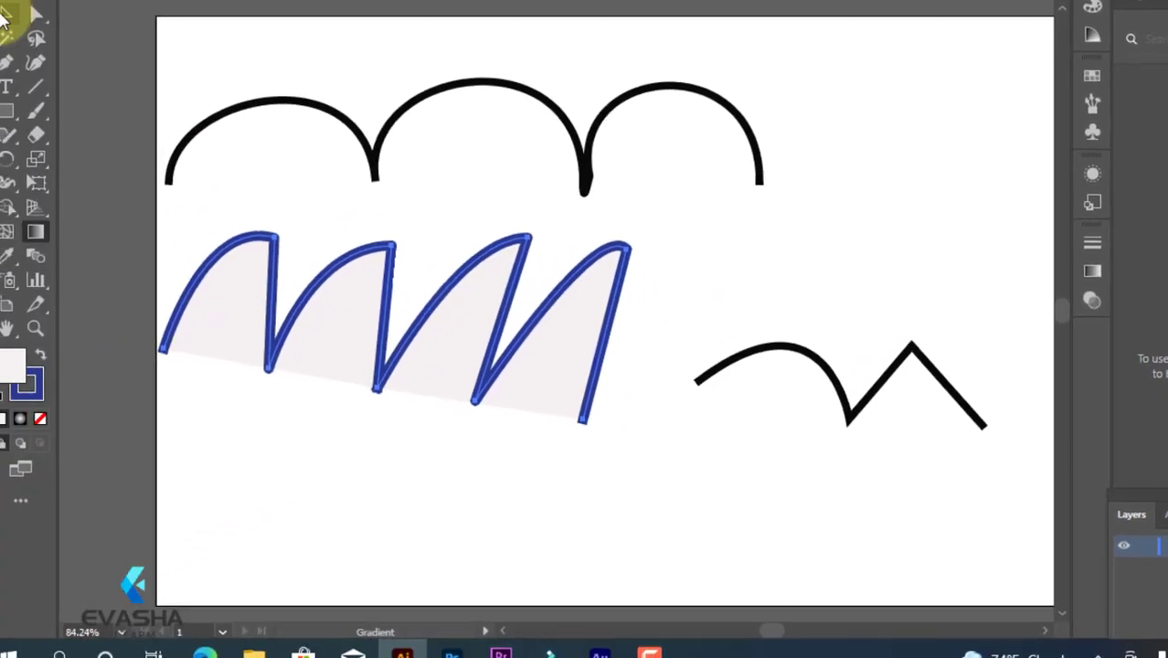
Step: Delete the filled zigzag paths, the row of black arches and the remaining mixed curve-and-line path, clearing the artboard
left_click(20, 13)
key("Delete")
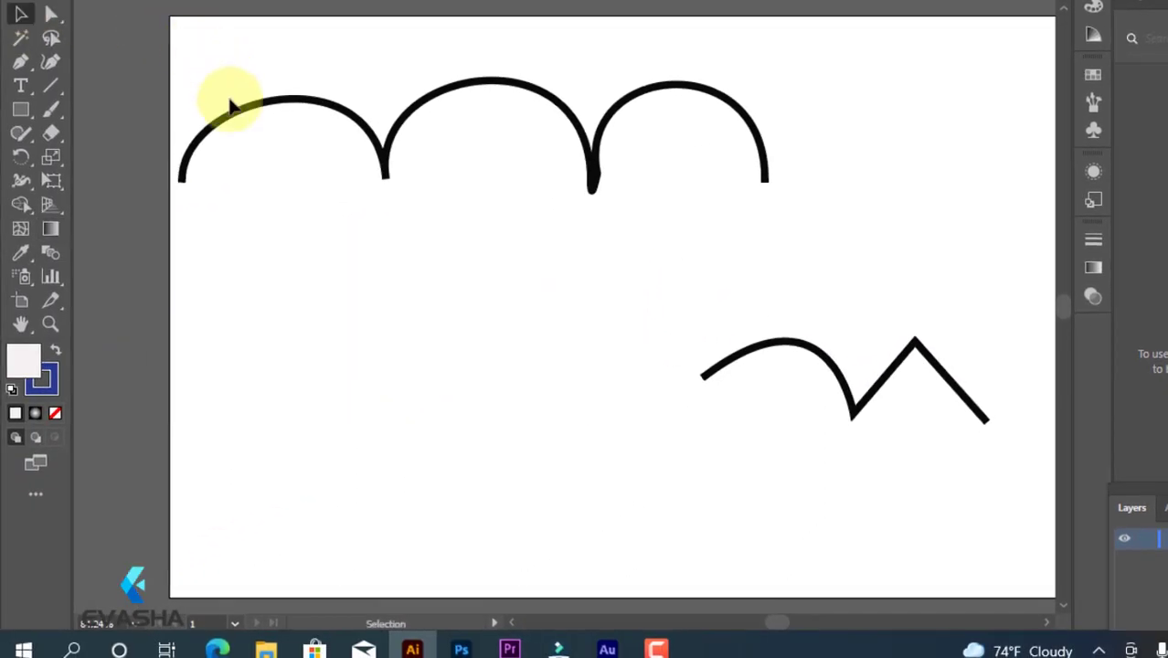
left_click(405, 154)
key("Delete")
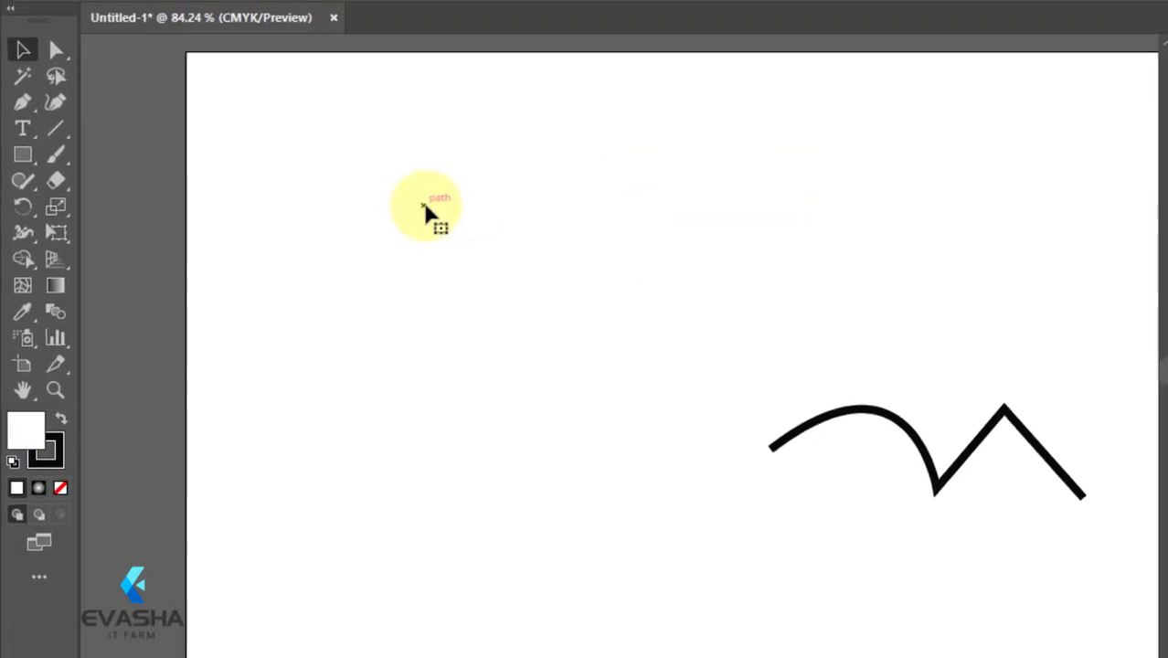
left_click(954, 511)
key("Delete")
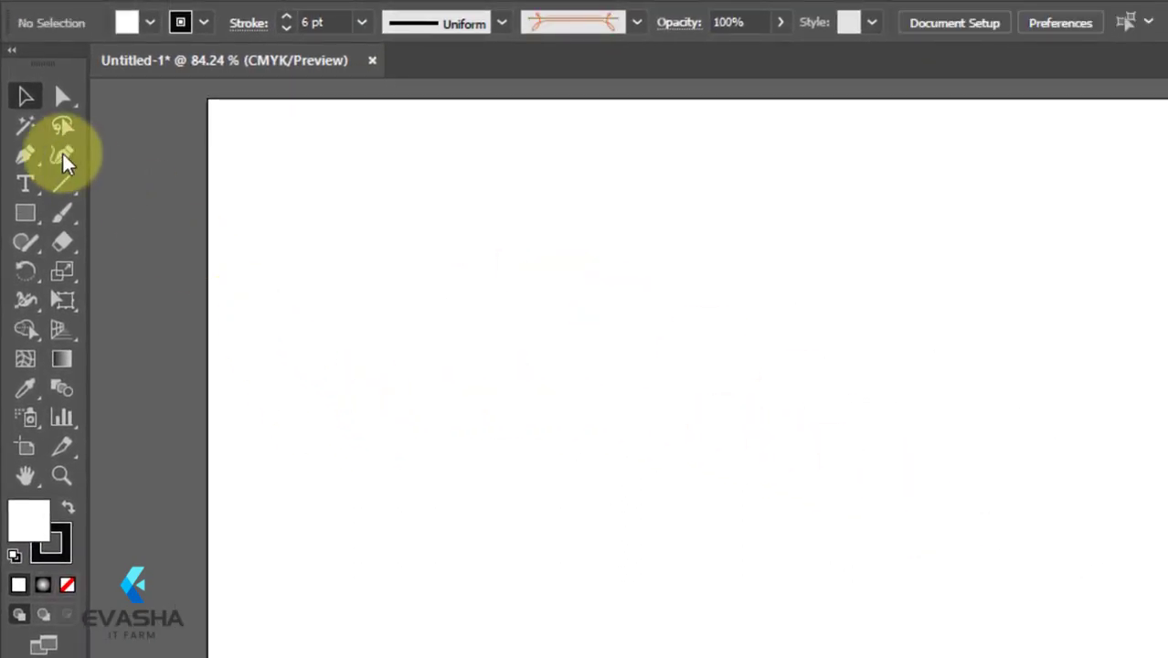
Step: Draw an open zigzag of eight straight segments with four peaks across the artboard's upper half using the Pen tool
left_click_drag(26, 156, 75, 164)
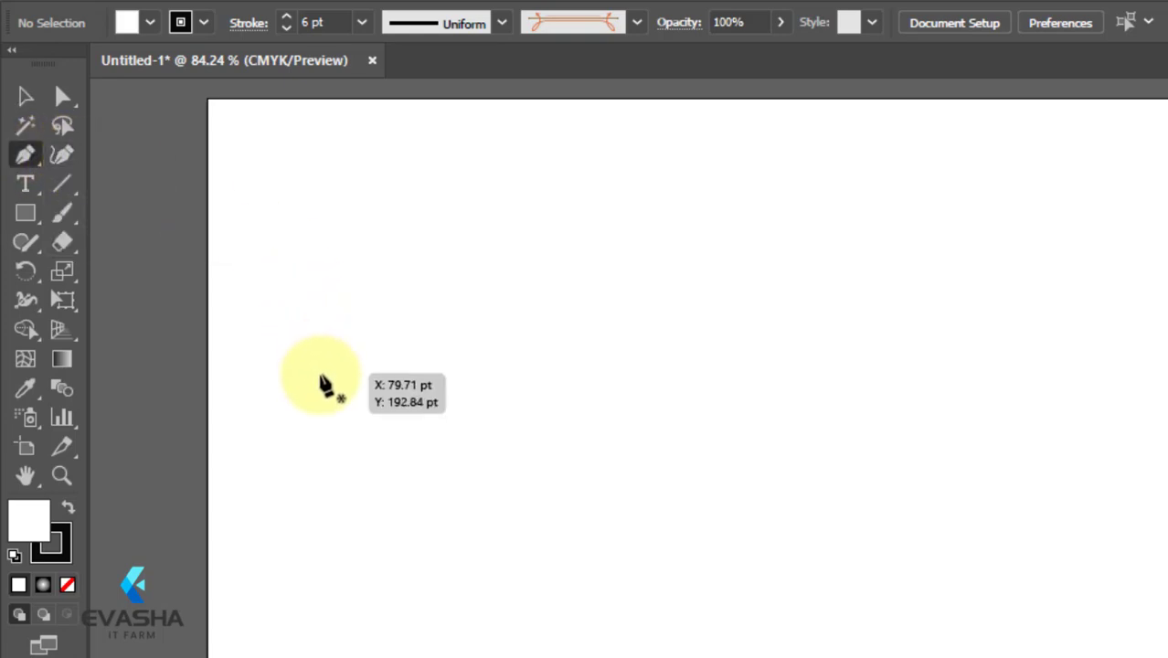
left_click_drag(319, 375, 461, 240)
left_click(460, 235)
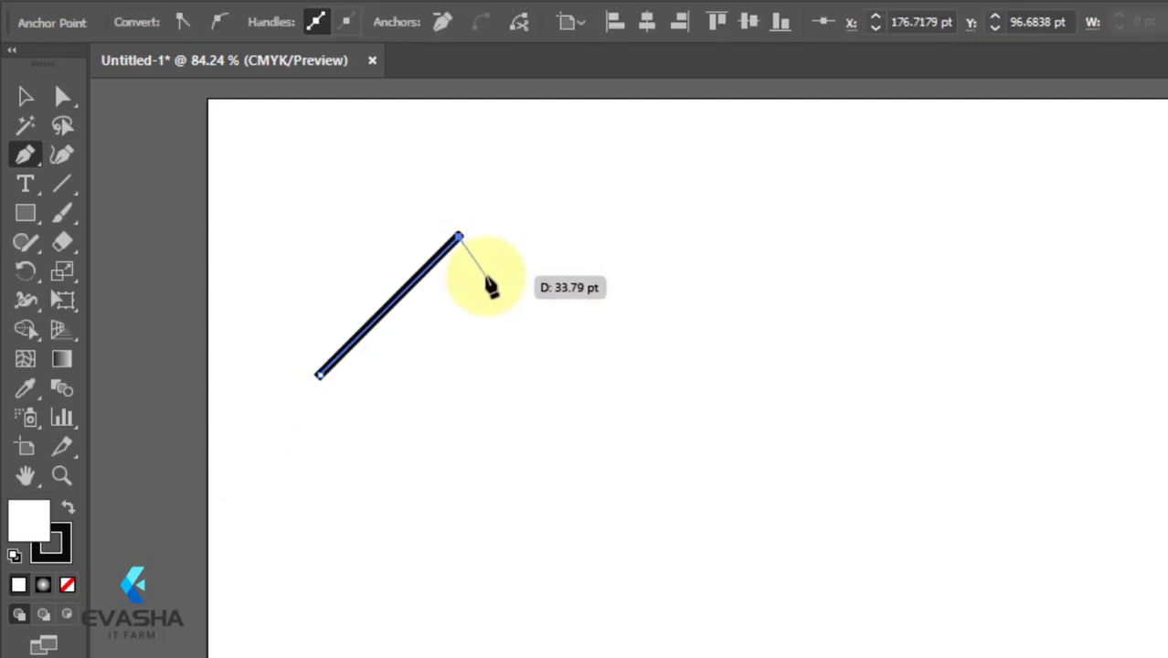
left_click(547, 418)
left_click(728, 256)
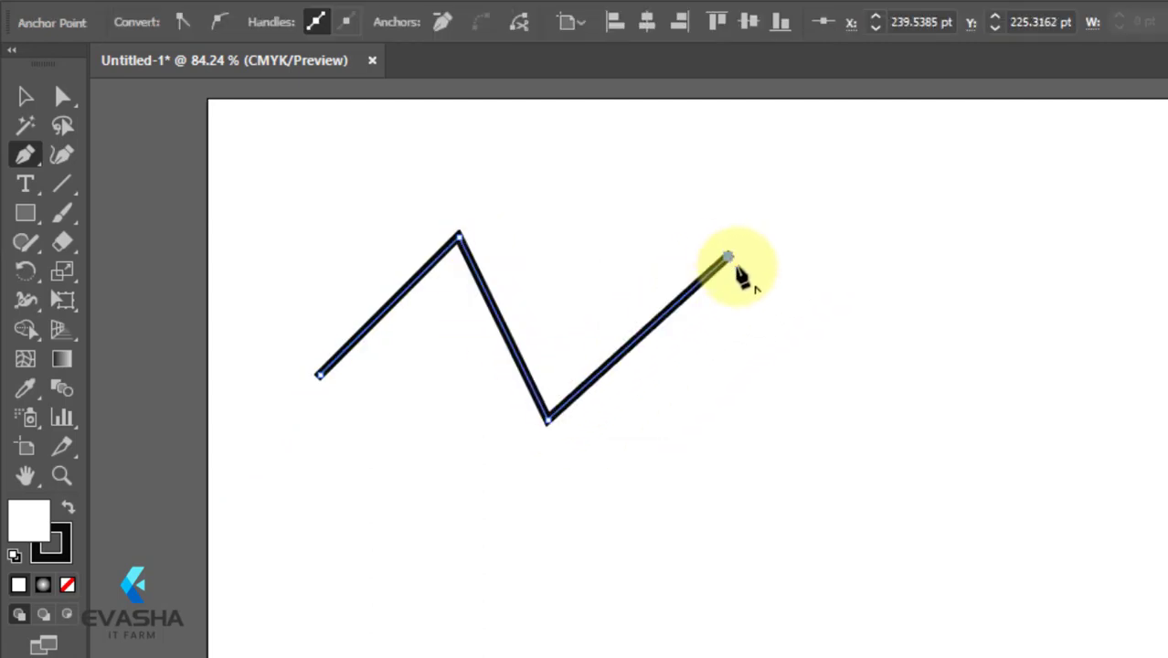
left_click(796, 428)
left_click(993, 297)
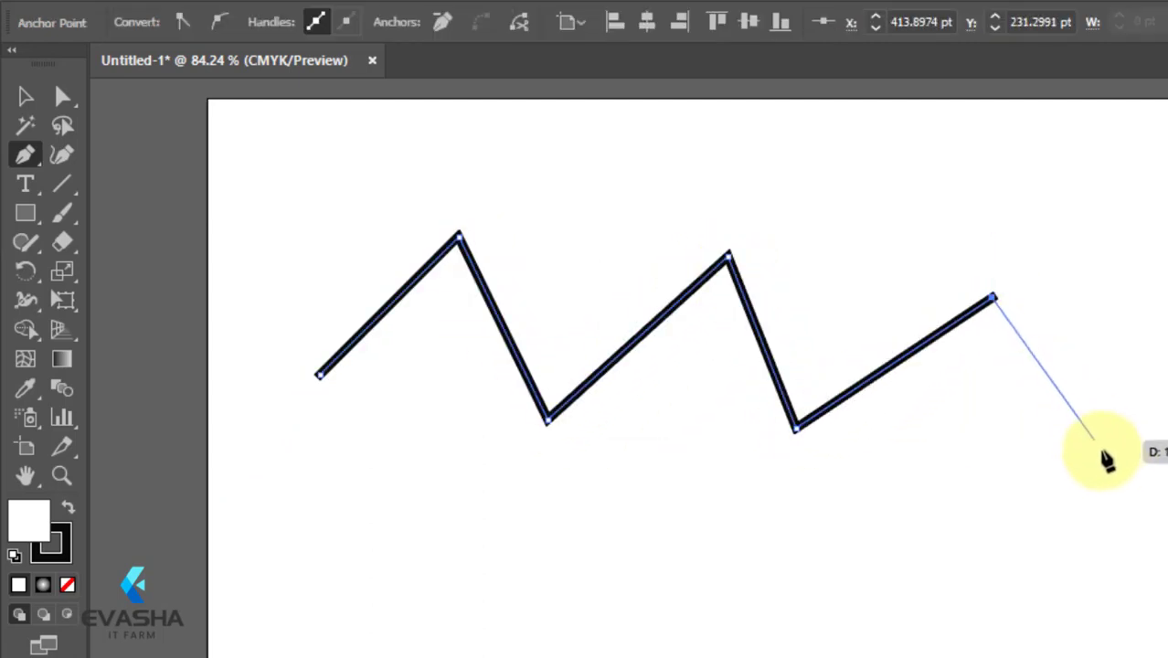
left_click(1106, 454)
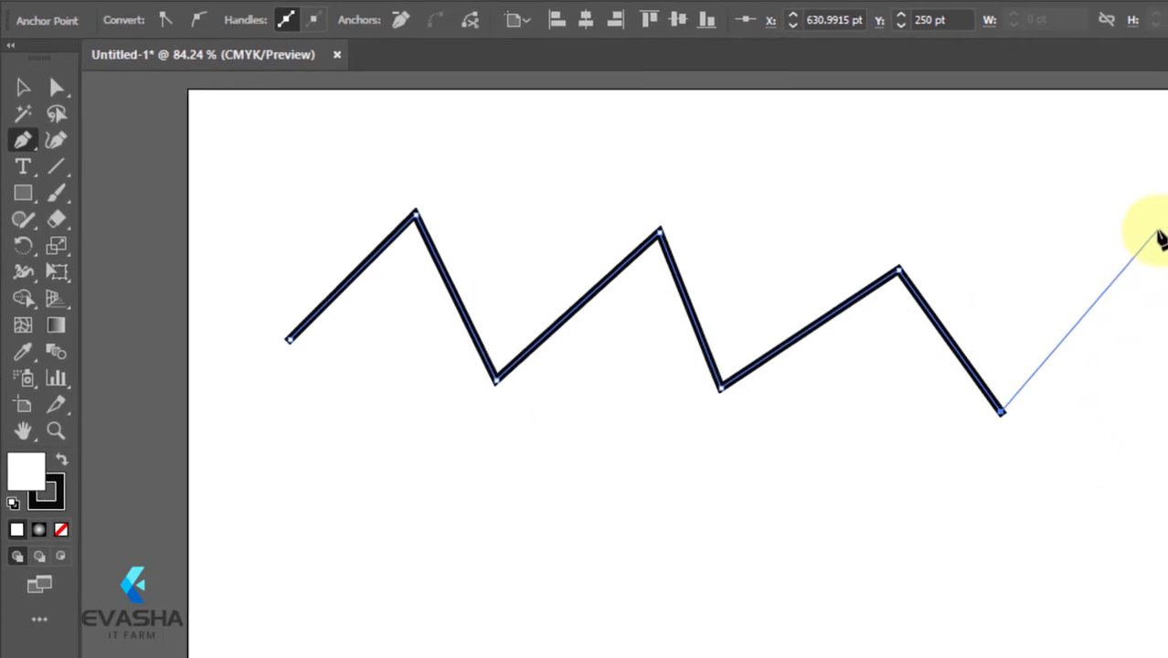
left_click(1154, 233)
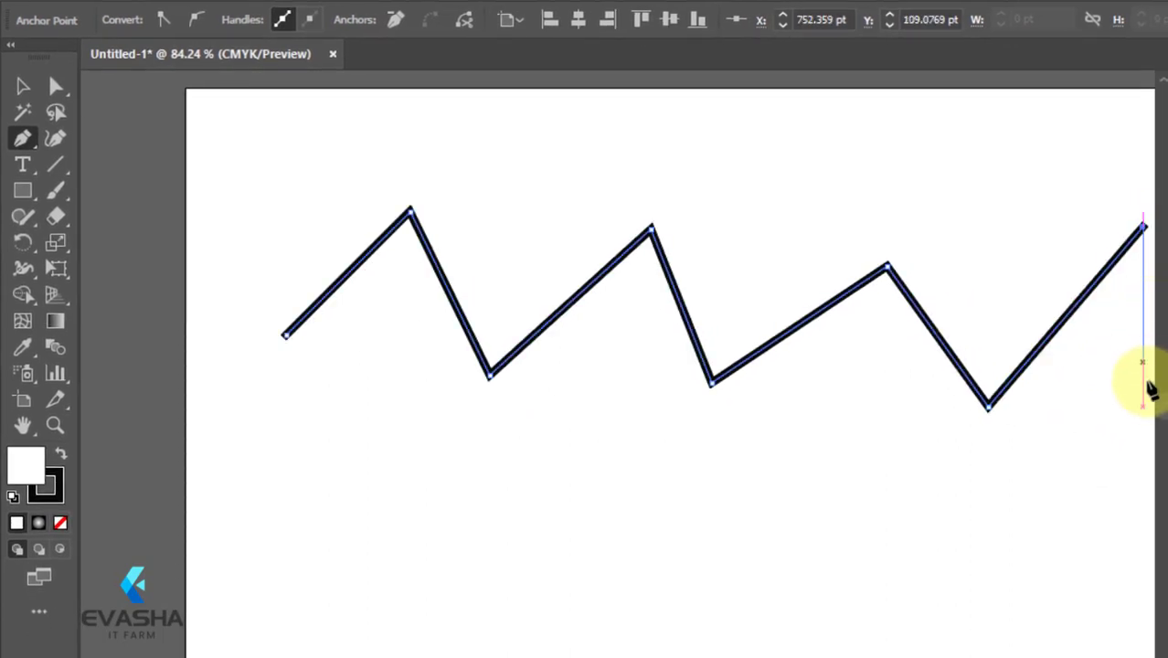
left_click(1151, 410)
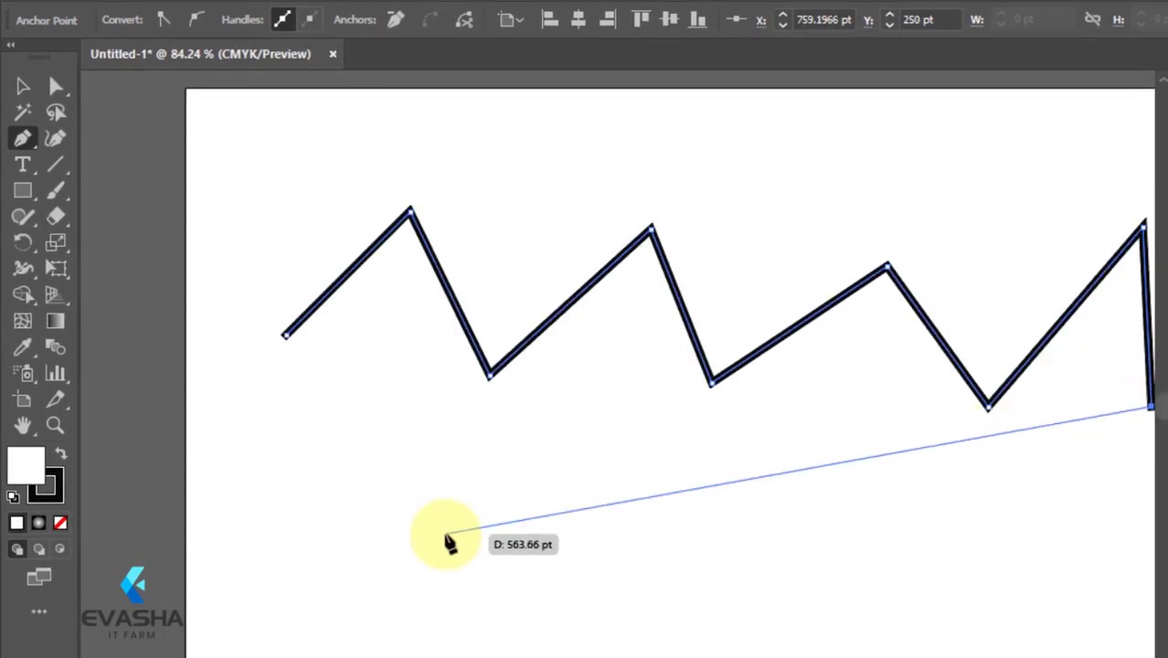
key("Escape")
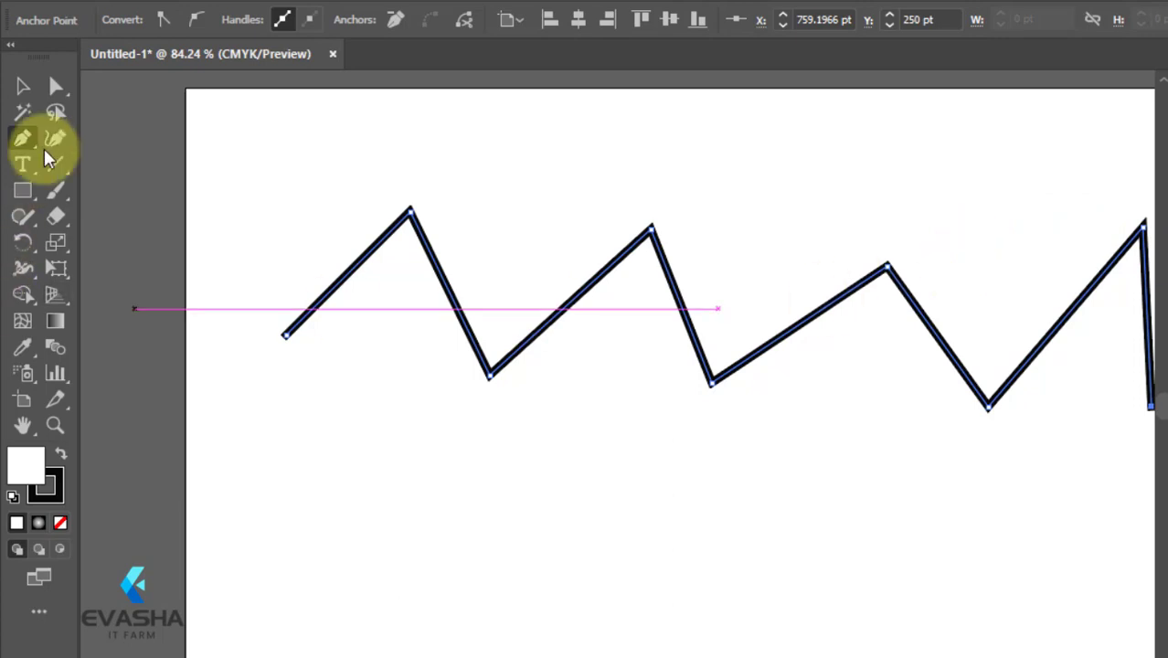
Step: Raise the zigzag's third peak to about the height of the other peaks with the Direct Selection tool
left_click(50, 83)
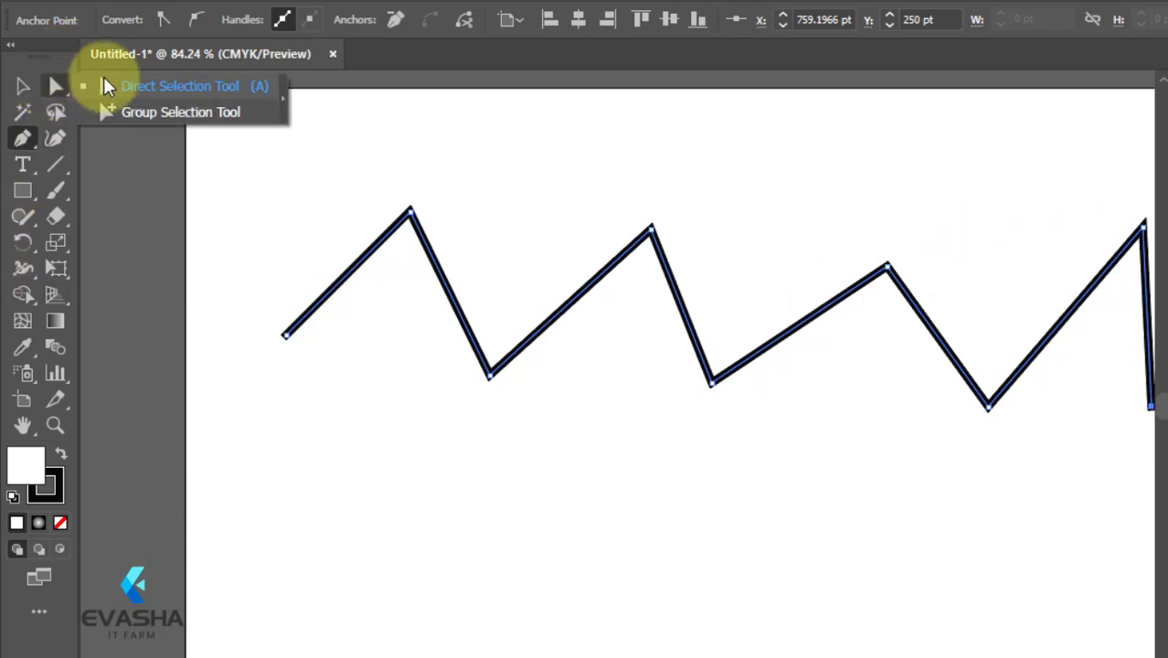
left_click(169, 85)
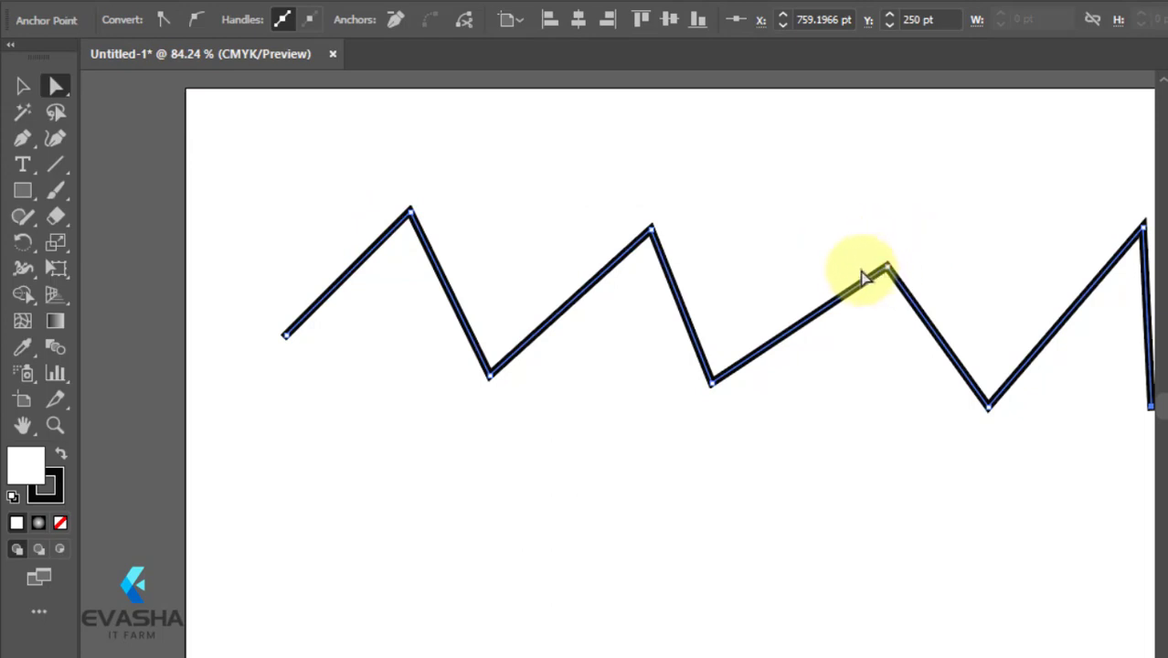
left_click(907, 295)
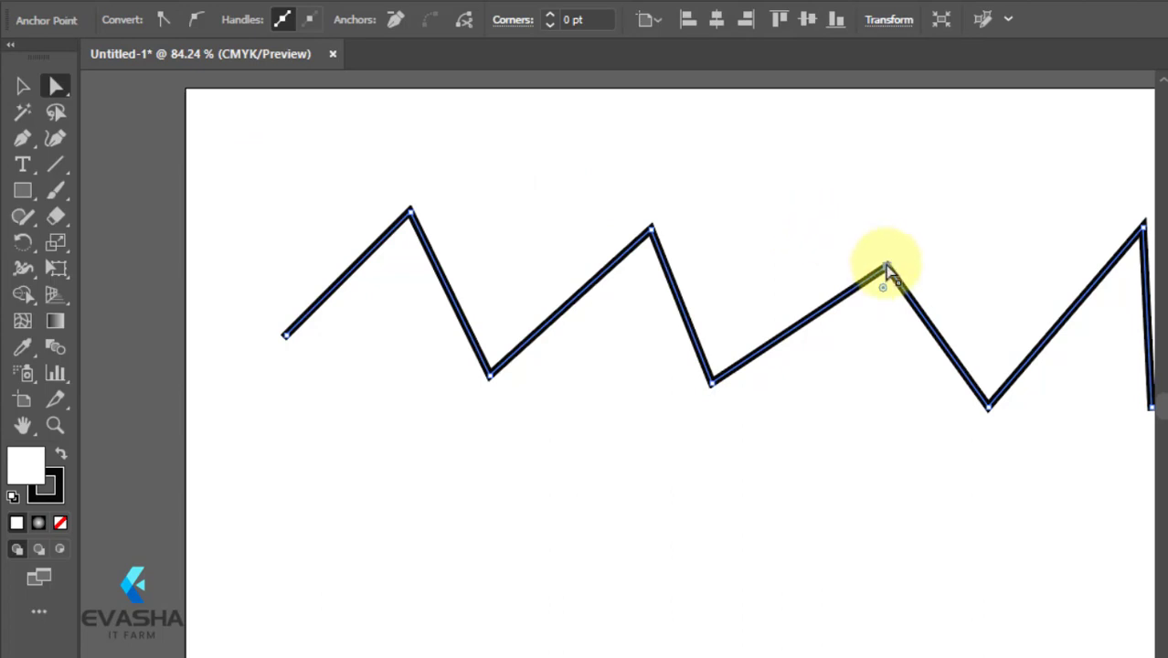
left_click_drag(885, 265, 870, 230)
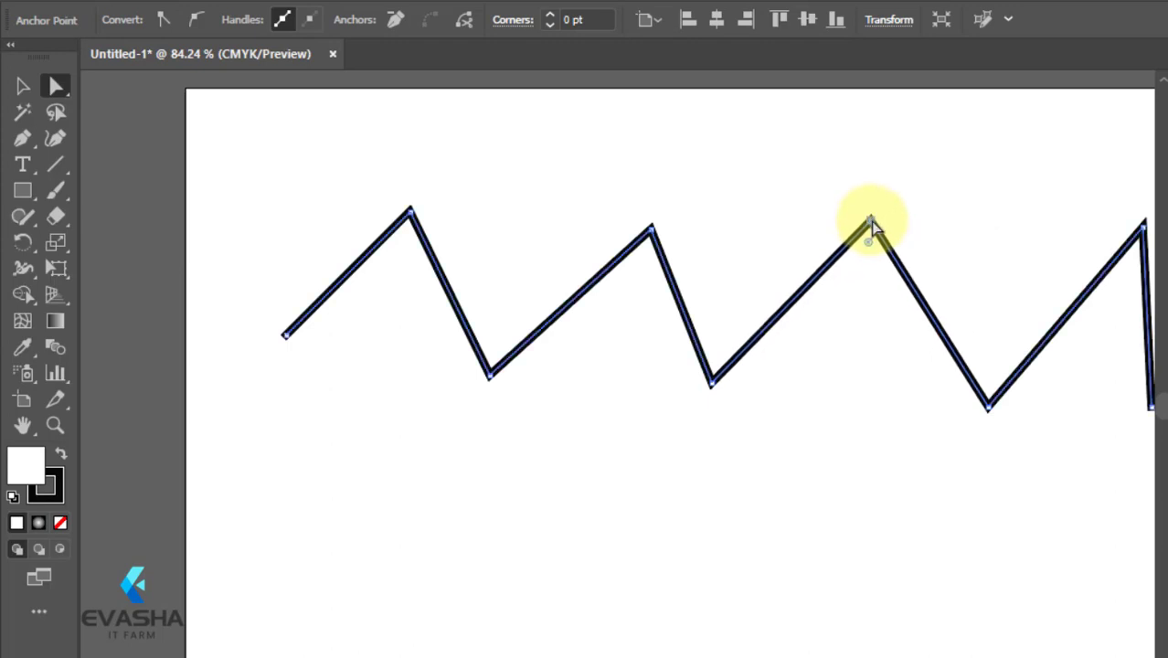
Step: Move the zigzag's fourth peak left so it sits between its two neighbouring low points
scroll(1122, 228, "right", 3)
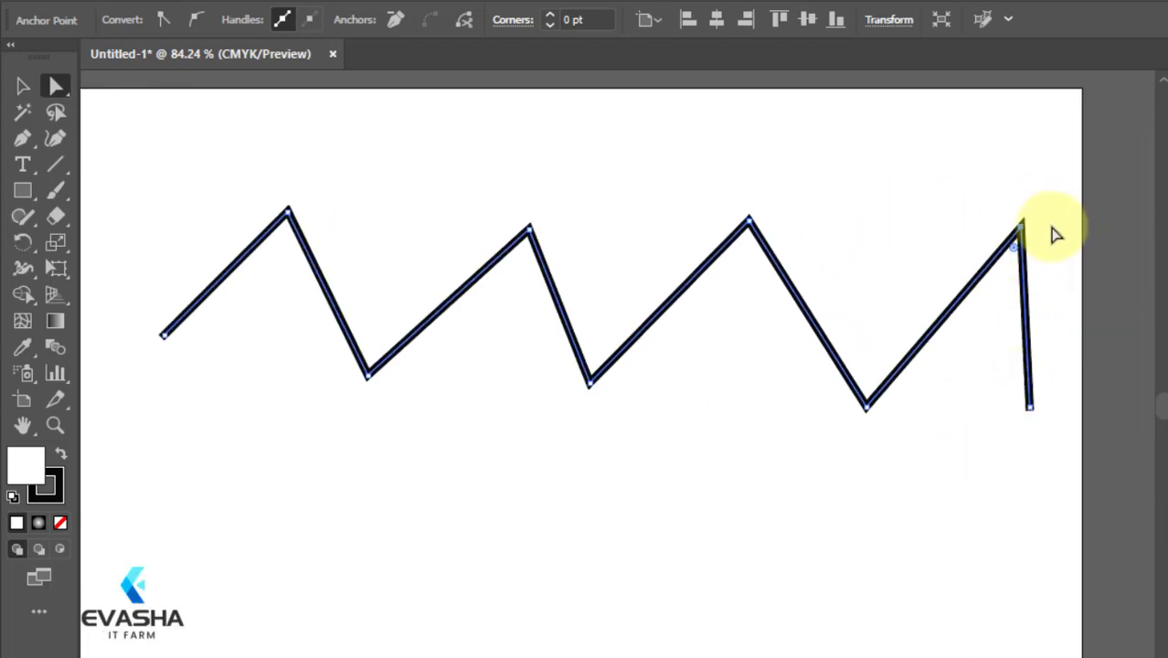
left_click_drag(1021, 226, 960, 219)
left_click(1012, 357)
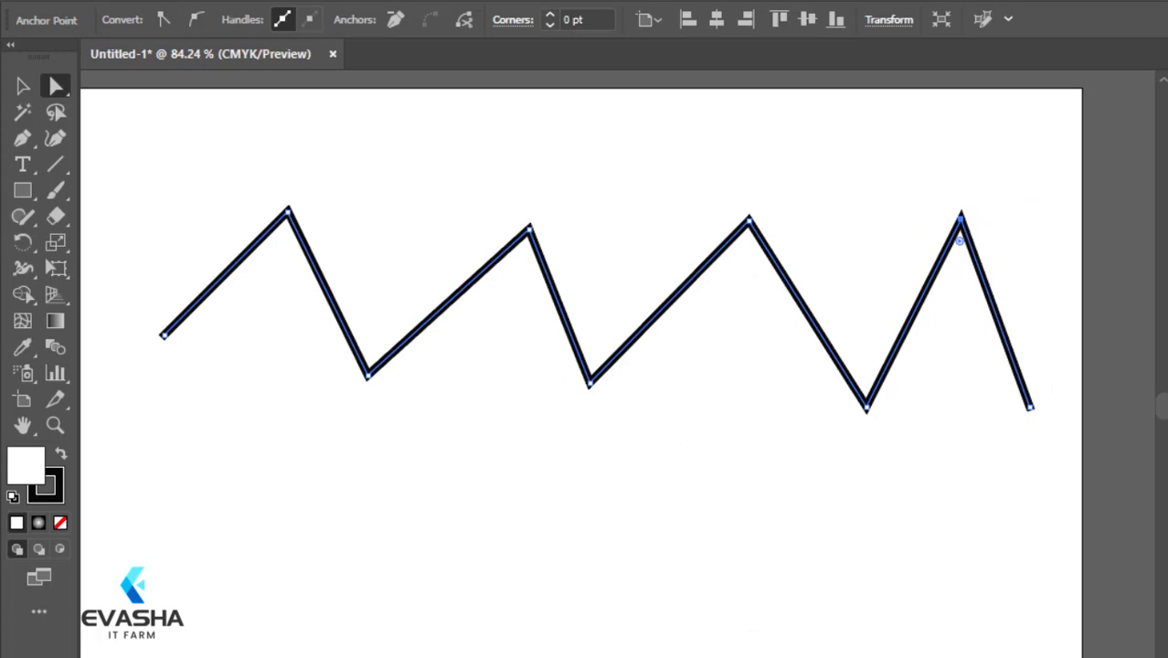
Step: Move the zigzag's second peak up and left, level with the first peak, and round its corner to about 50 pt
scroll(453, 241, "right", 5)
scroll(453, 240, "left", 5)
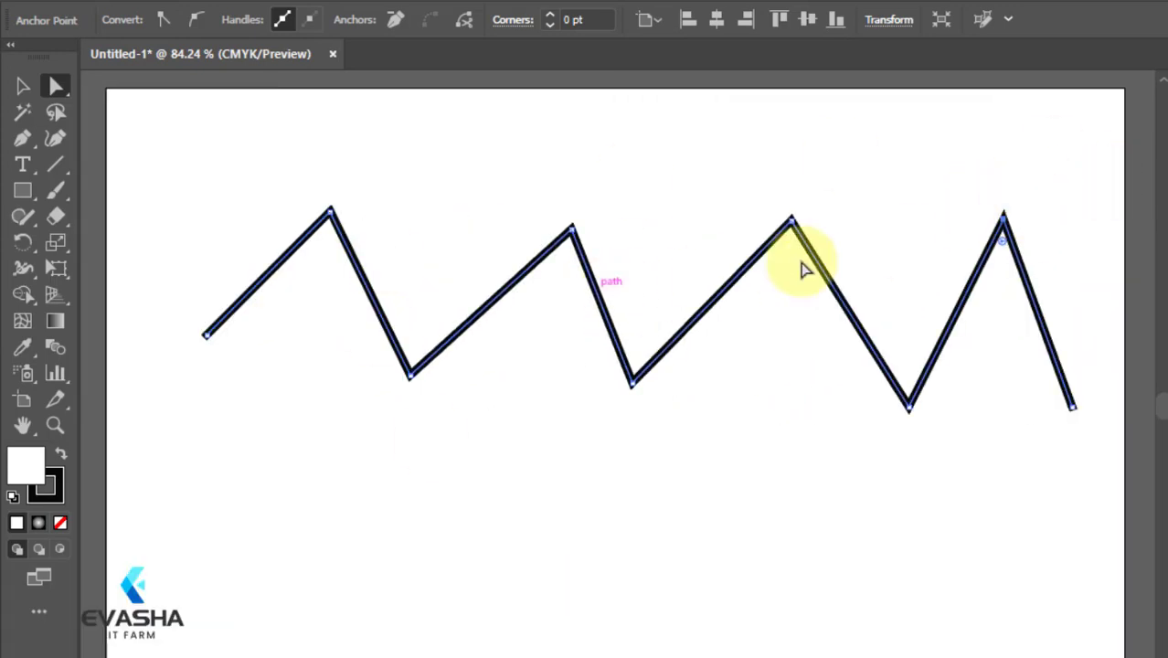
left_click(569, 230)
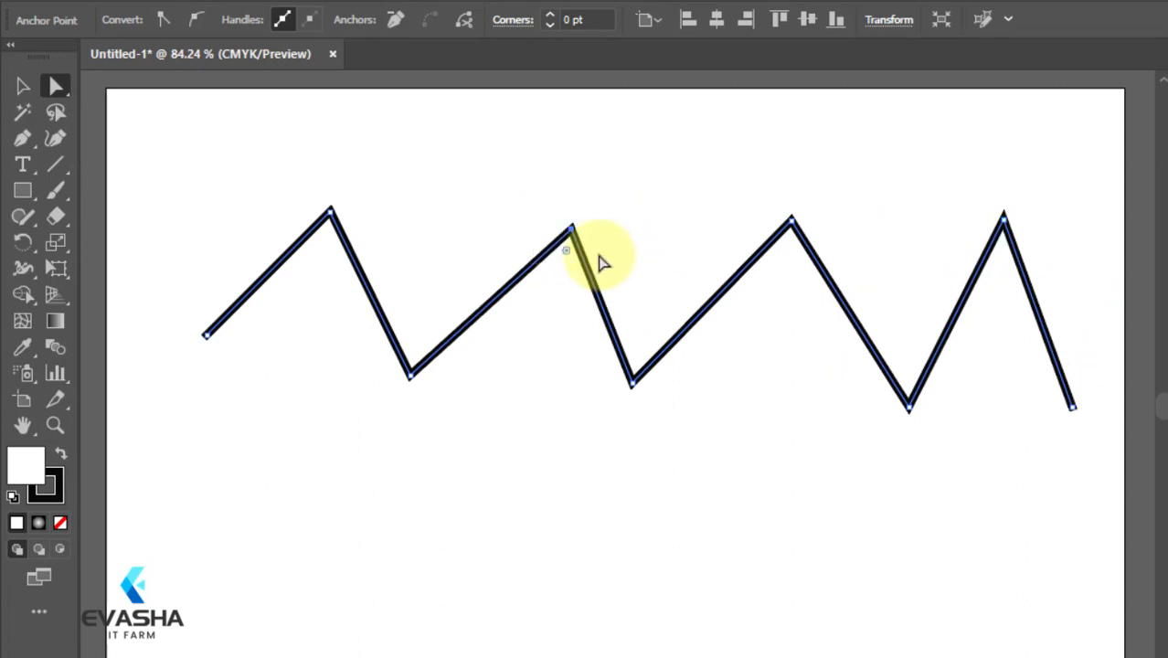
left_click(571, 236)
left_click_drag(571, 236, 538, 220)
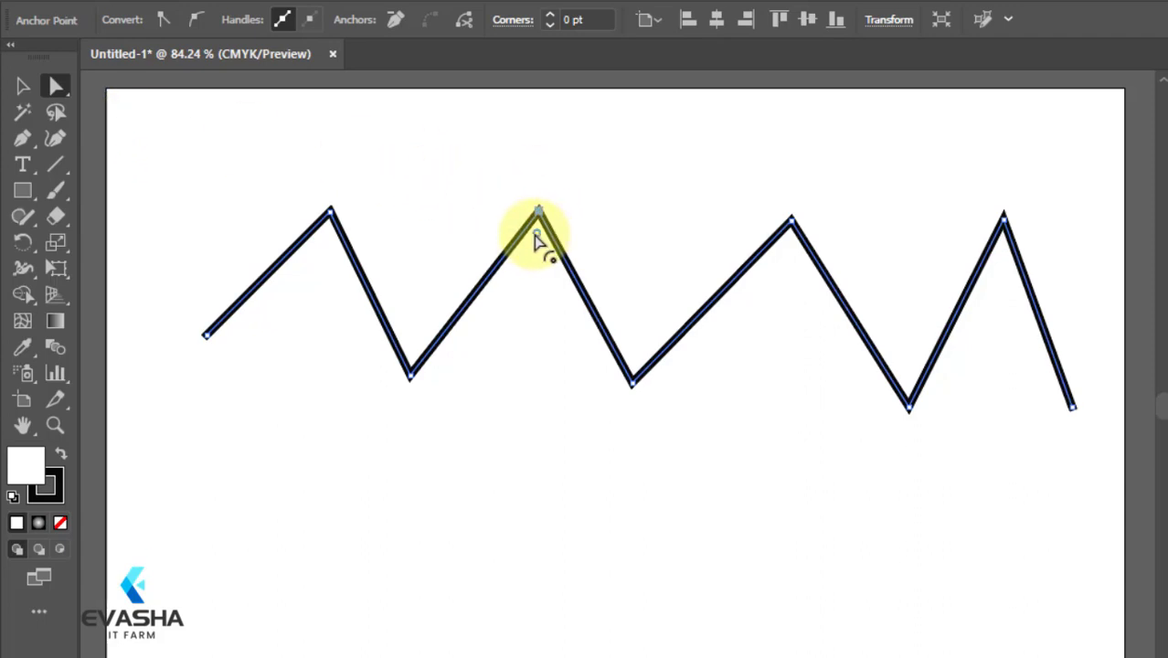
left_click_drag(537, 235, 546, 334)
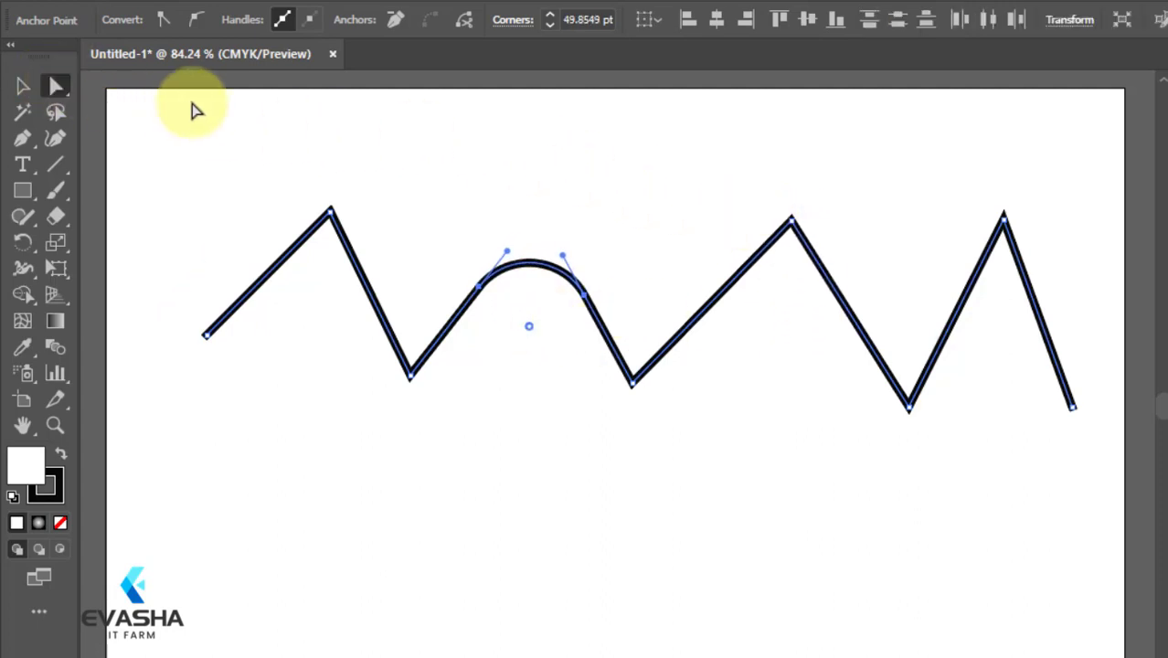
Step: Round the zigzag's third peak to about 73 pt, its third low point, and its fourth peak to about 26 pt
left_click_drag(741, 209, 813, 378)
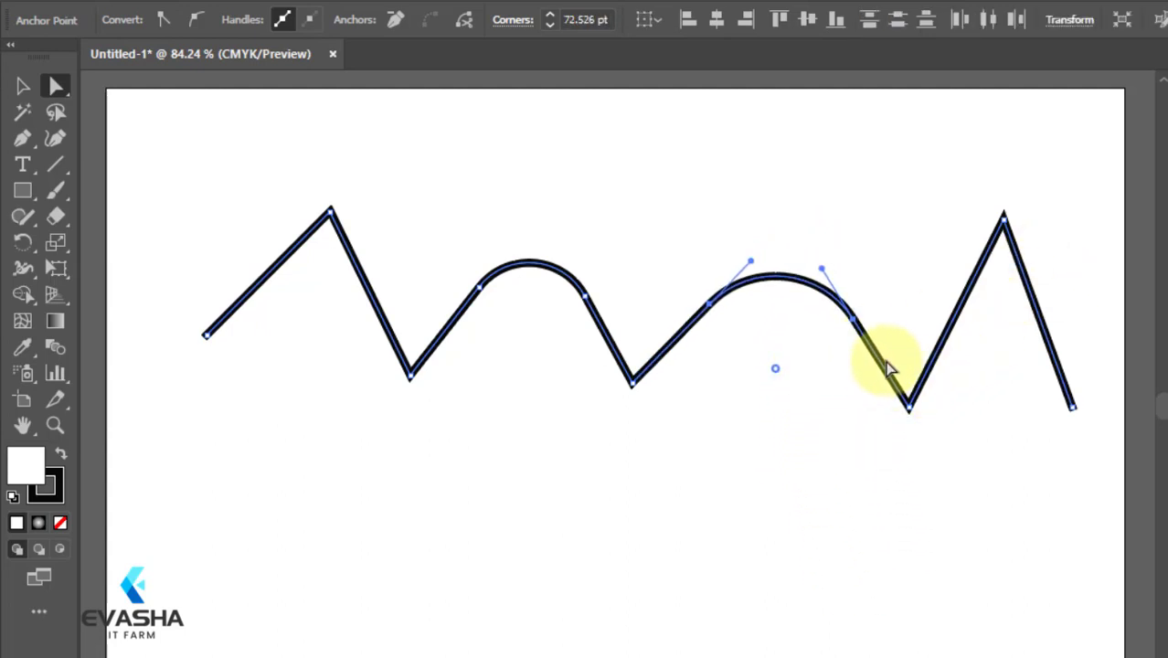
left_click_drag(888, 367, 890, 324)
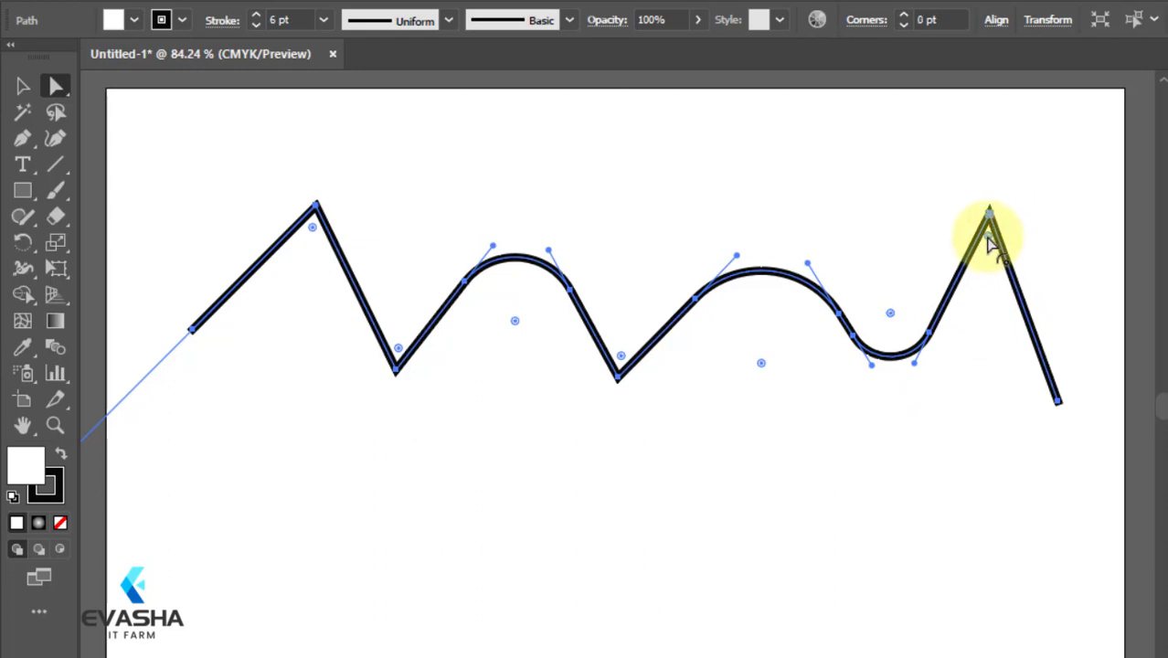
left_click_drag(987, 237, 993, 299)
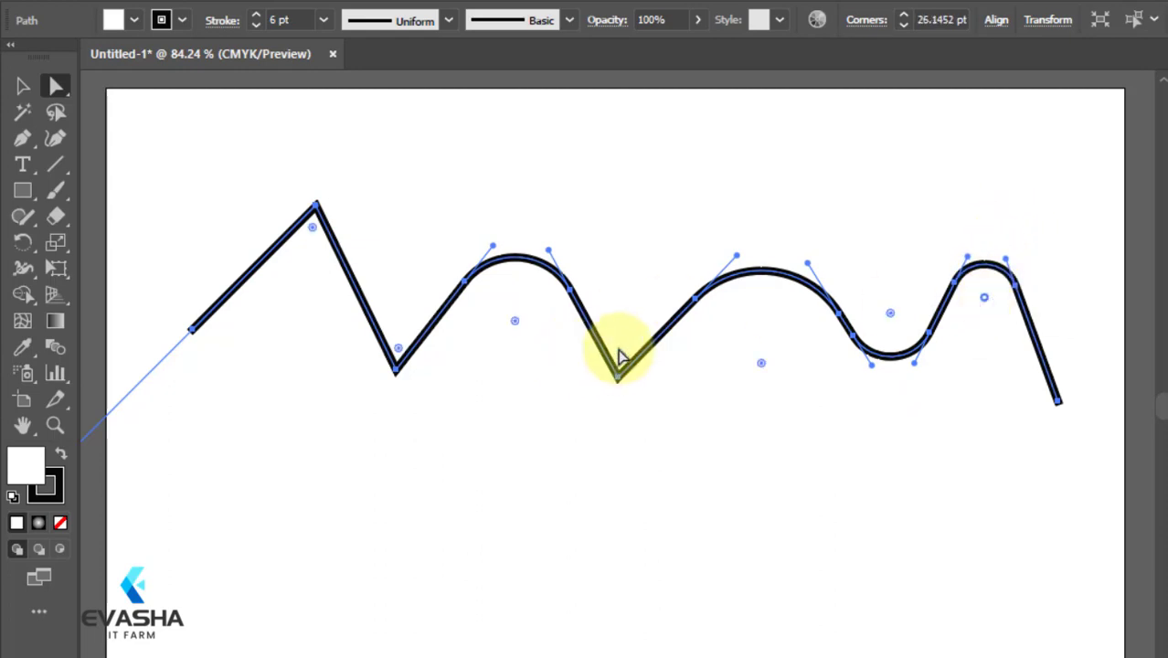
Step: Round the zigzag's remaining sharp corners at the second low point, the first low point (about 29 pt) and the first peak
left_click_drag(619, 359, 626, 319)
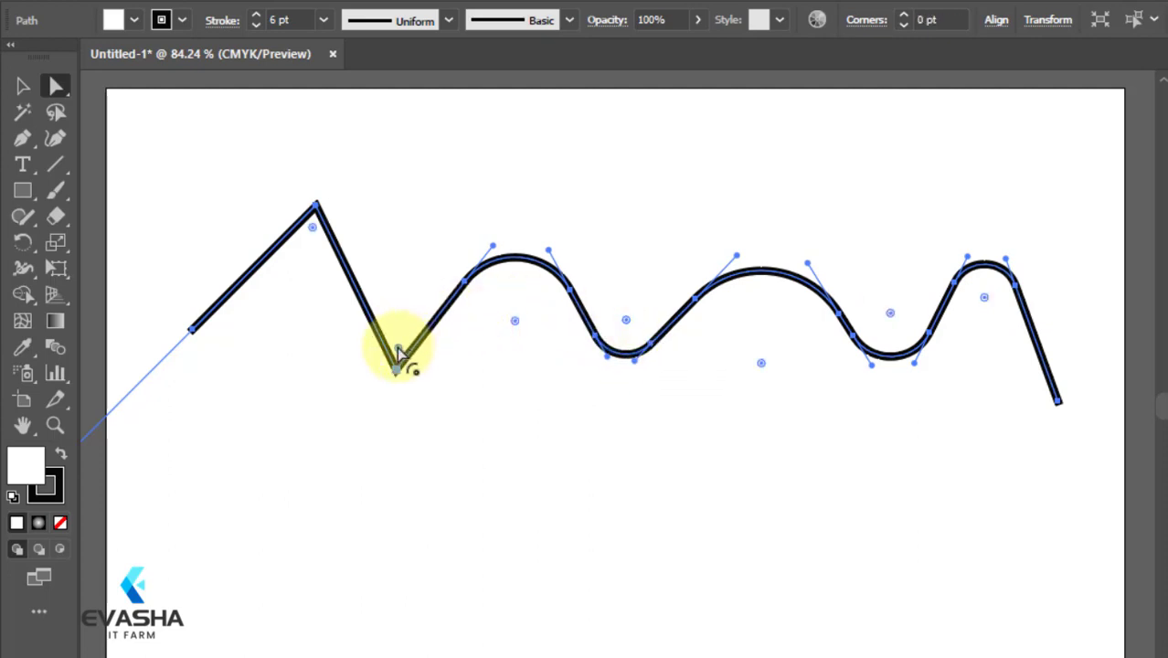
left_click_drag(398, 353, 406, 303)
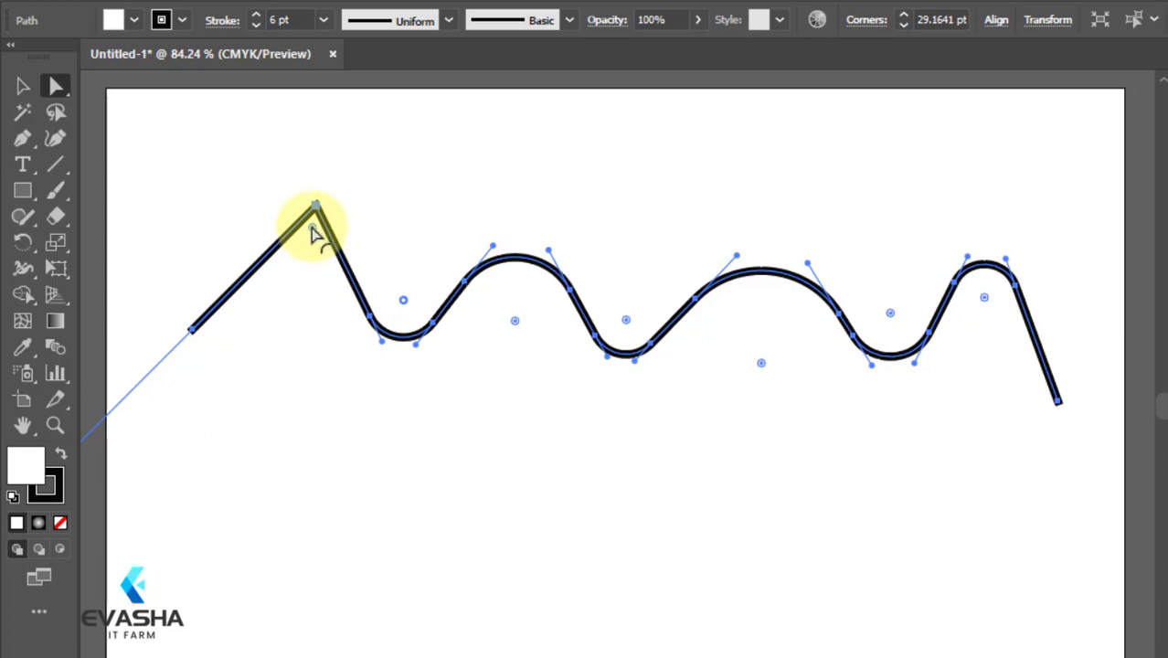
left_click_drag(312, 235, 309, 307)
left_click(539, 487)
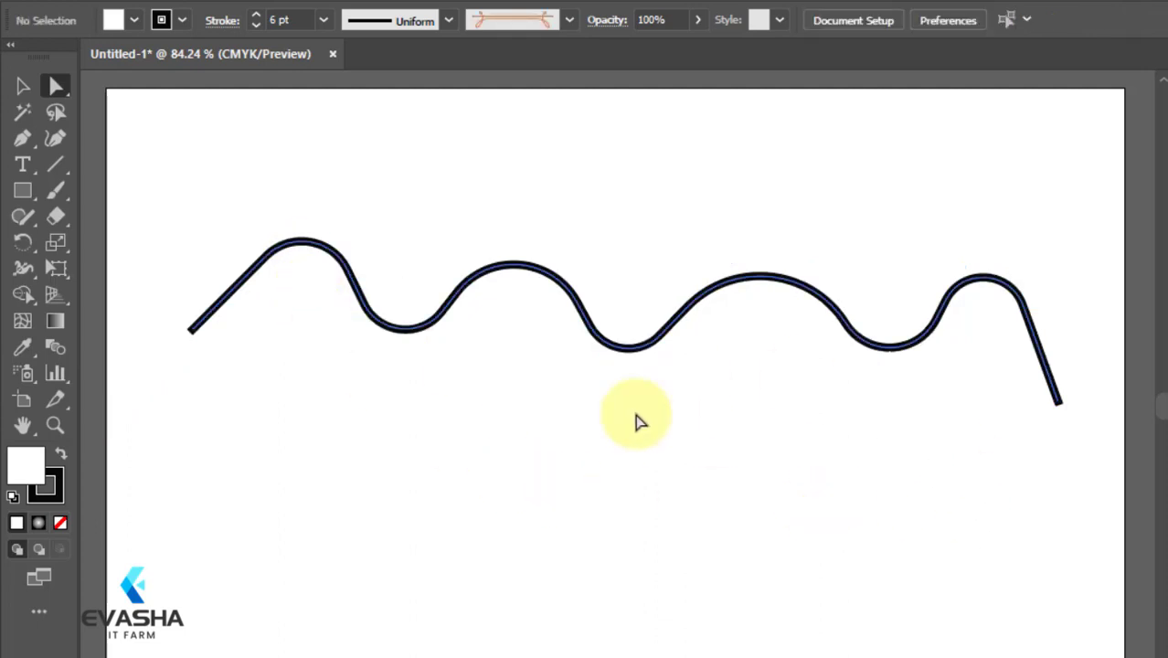
Step: Tighten the rounding of the wave's third peak to about 52 pt and deselect the path
left_click(816, 314)
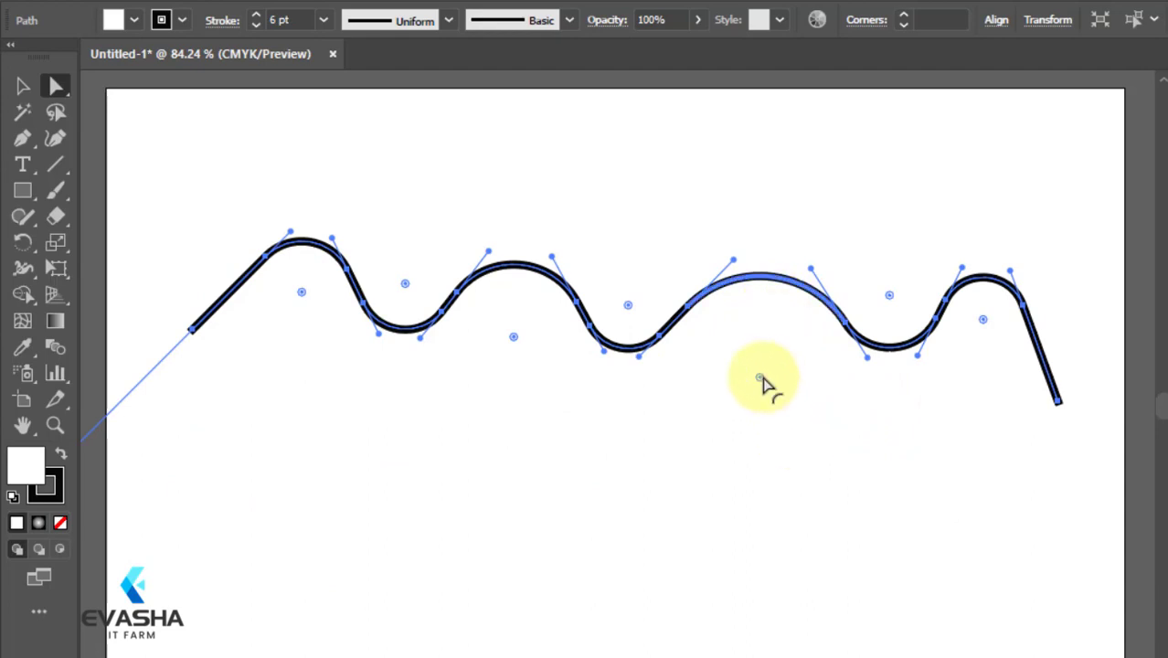
left_click_drag(759, 376, 765, 331)
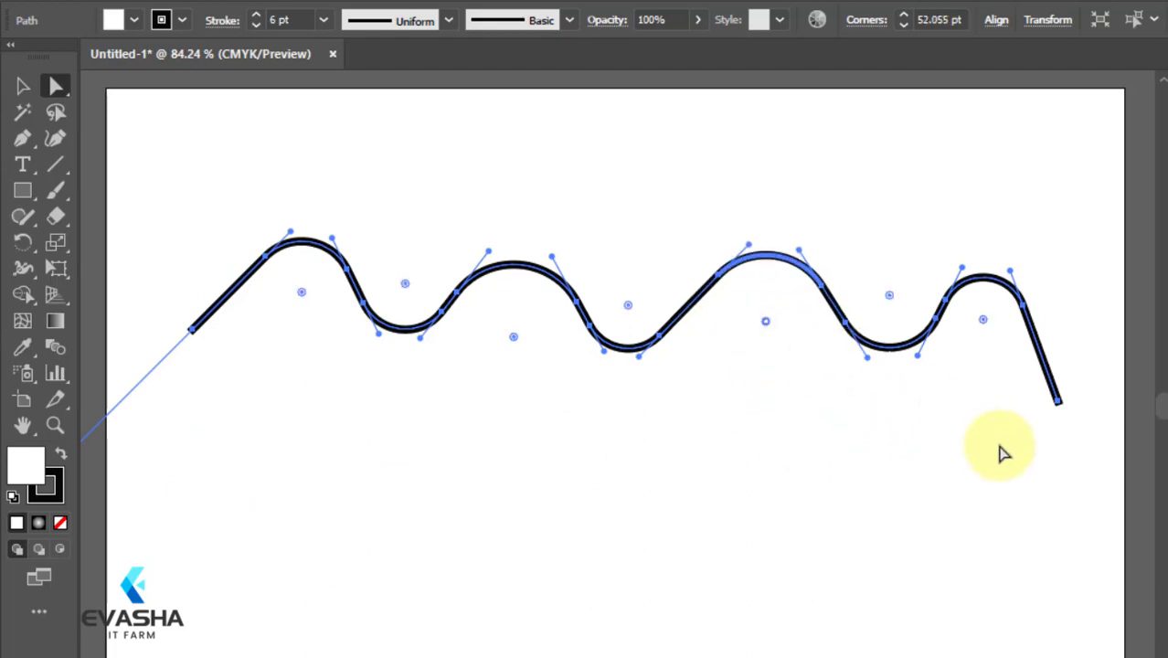
left_click(985, 371)
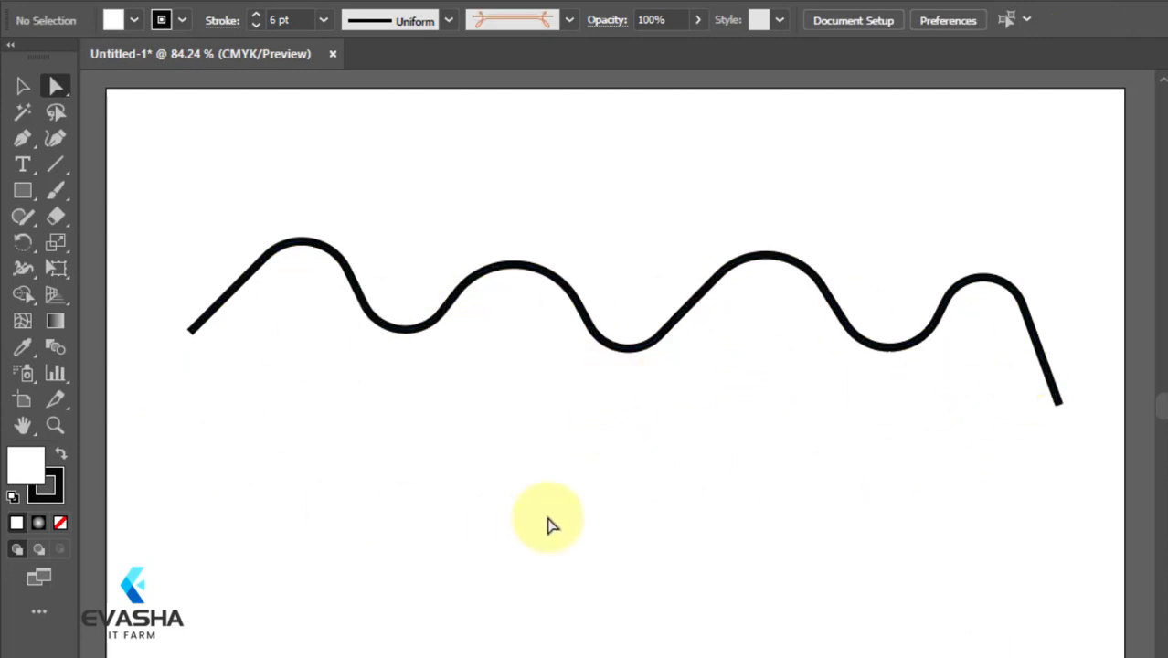